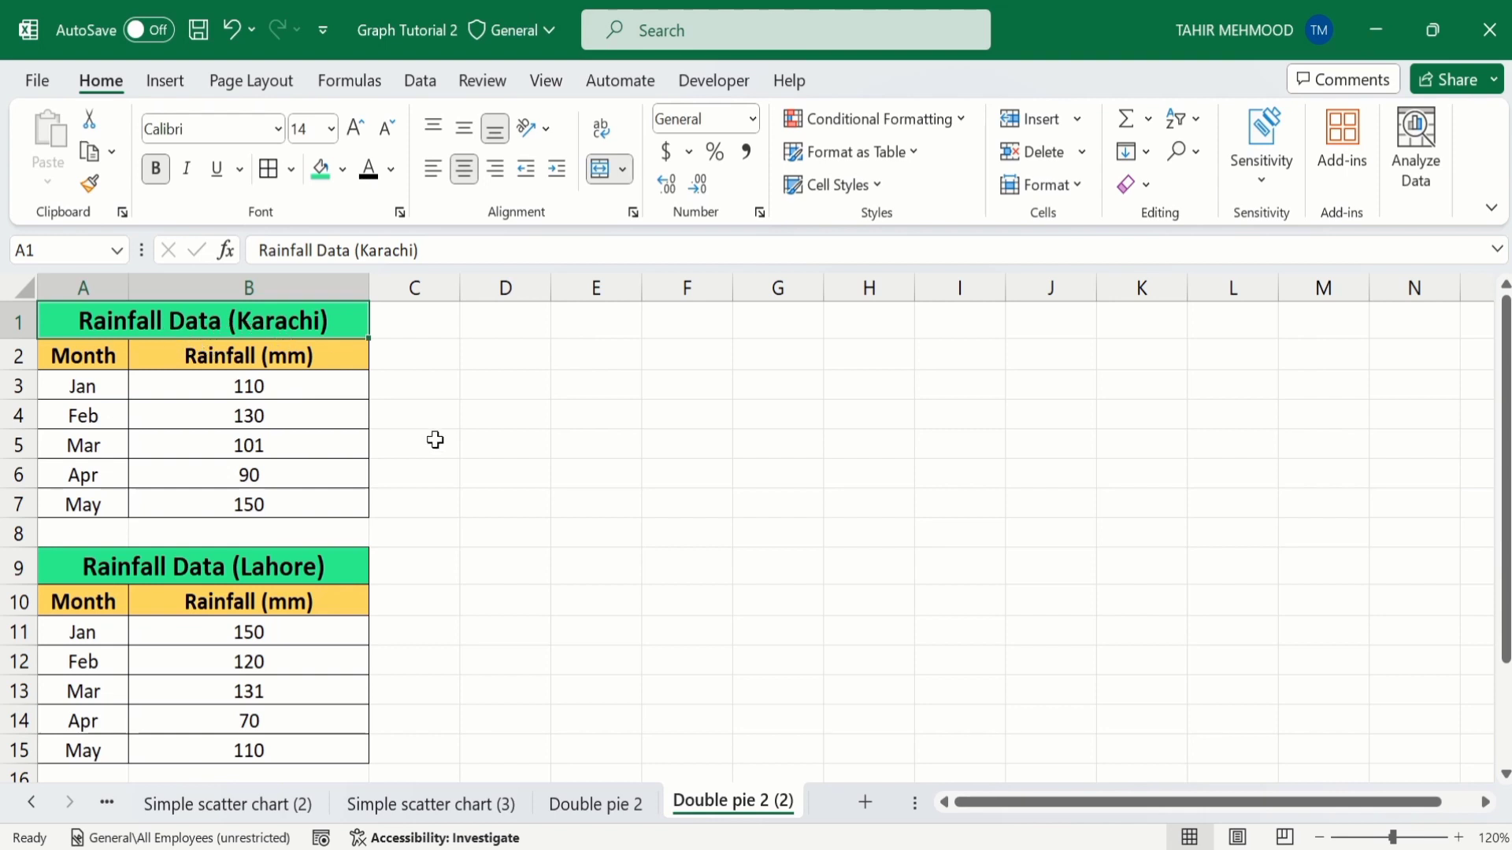
Step: Insert a doughnut chart from the Karachi months and rainfall values in A3:B7 and place it beside the tables, starting near column D
left_click(296, 510)
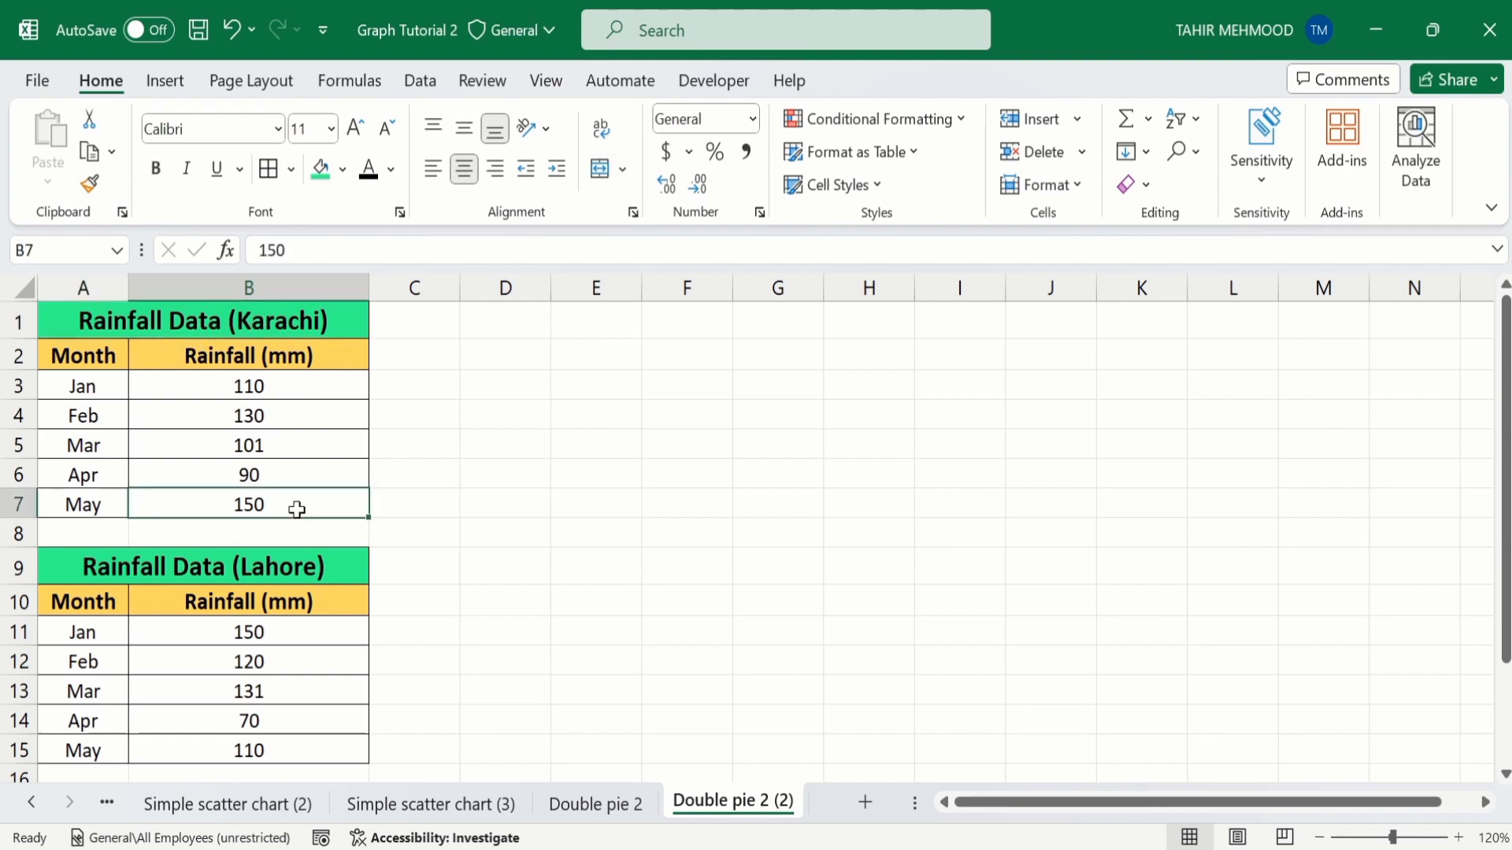
left_click_drag(296, 510, 111, 376)
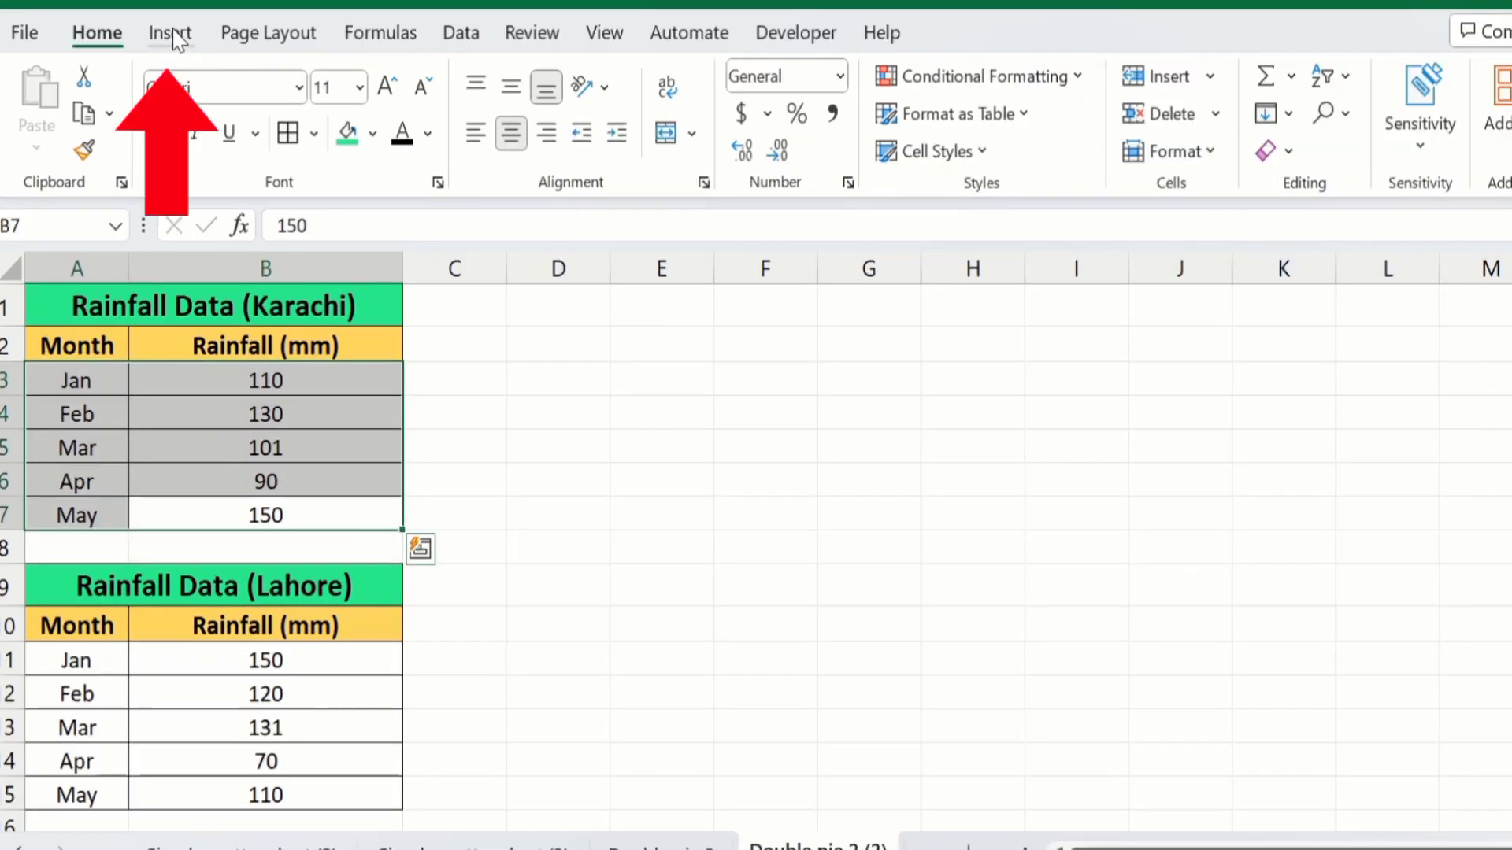
left_click(172, 33)
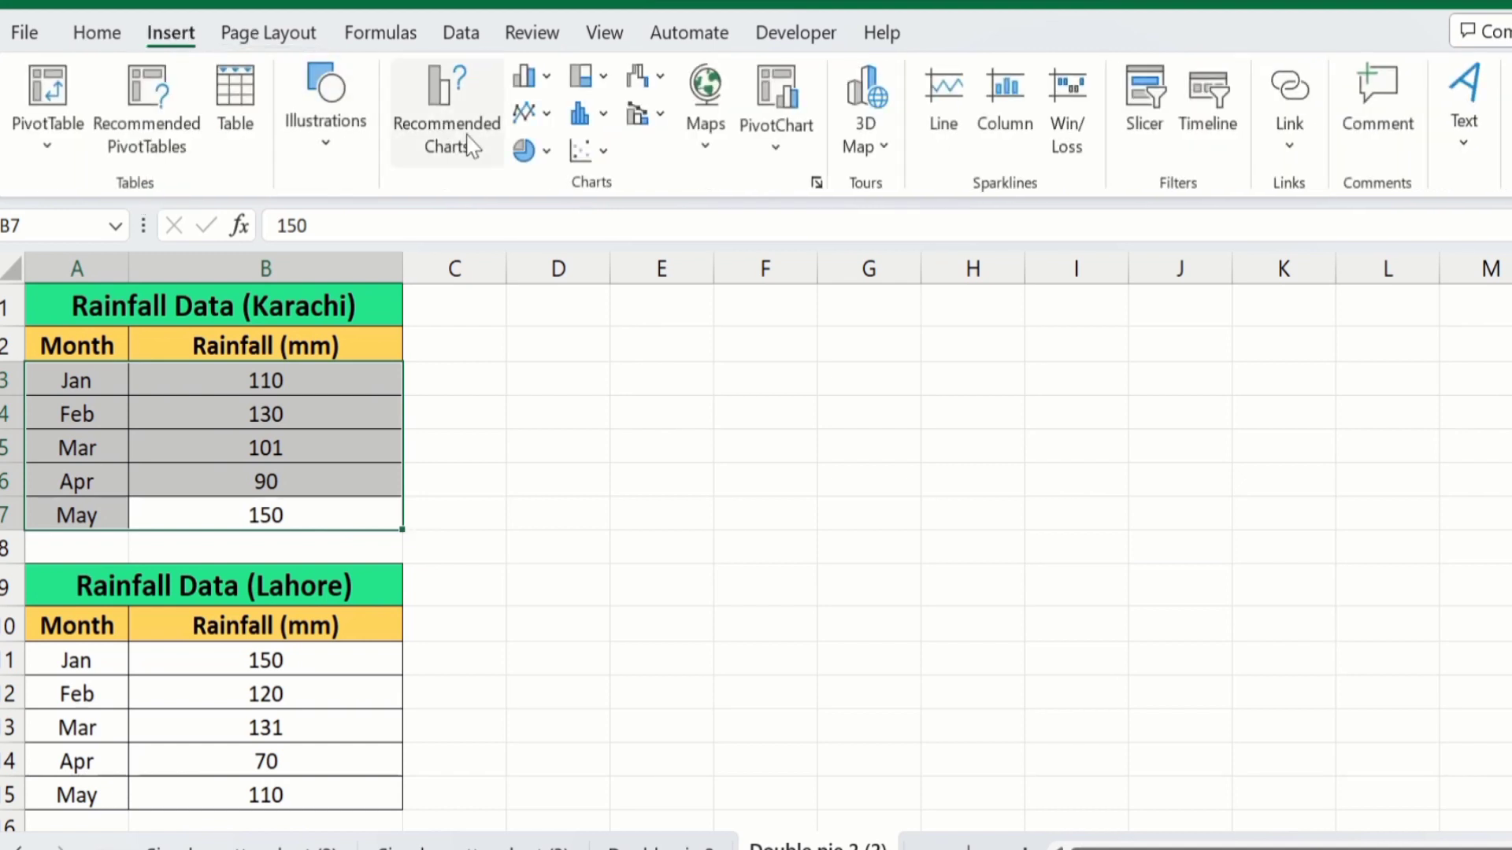
left_click(548, 152)
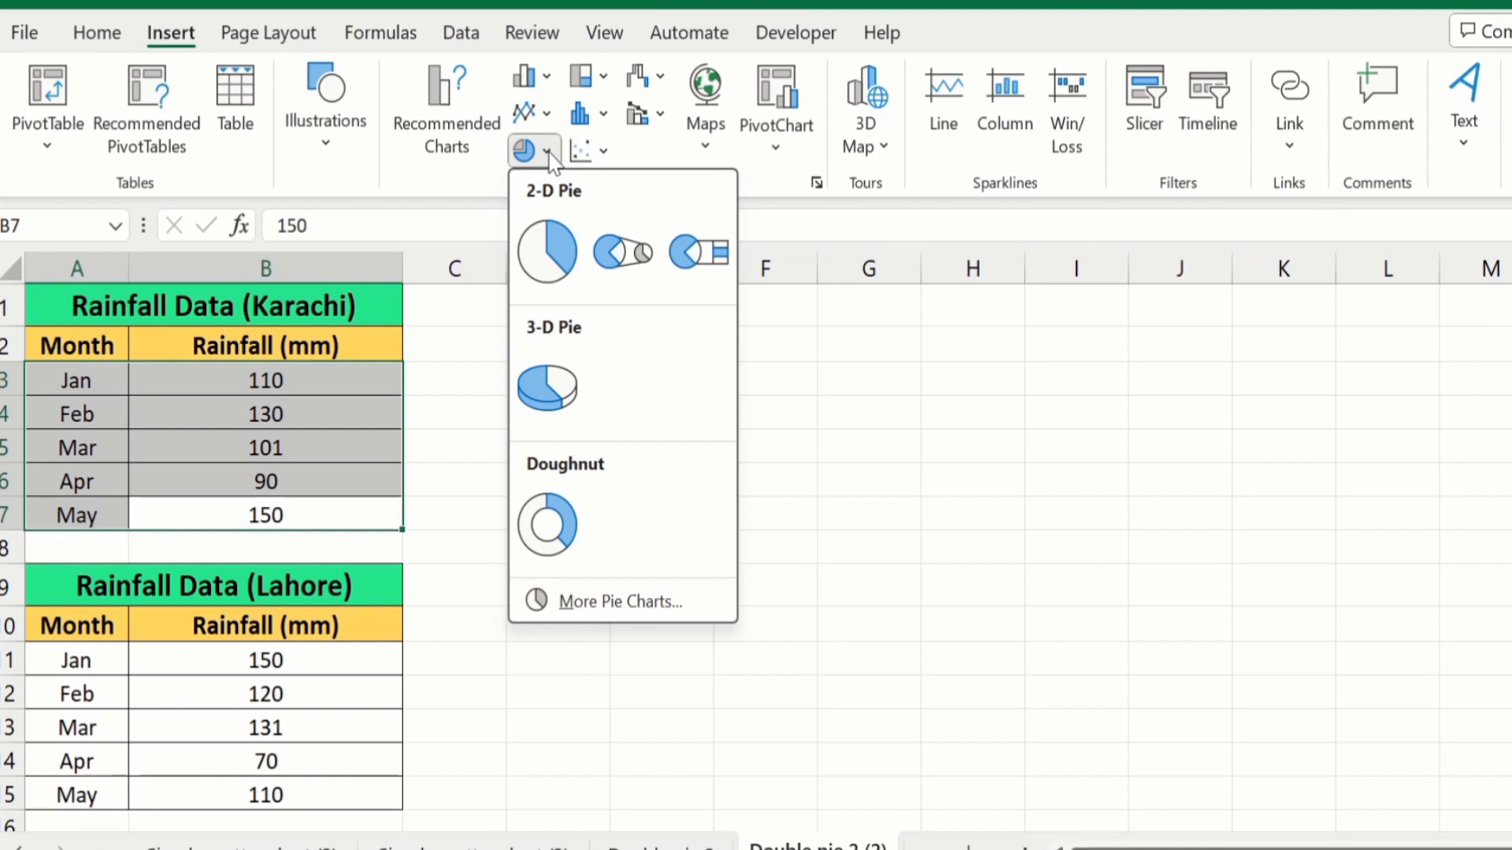
left_click(561, 524)
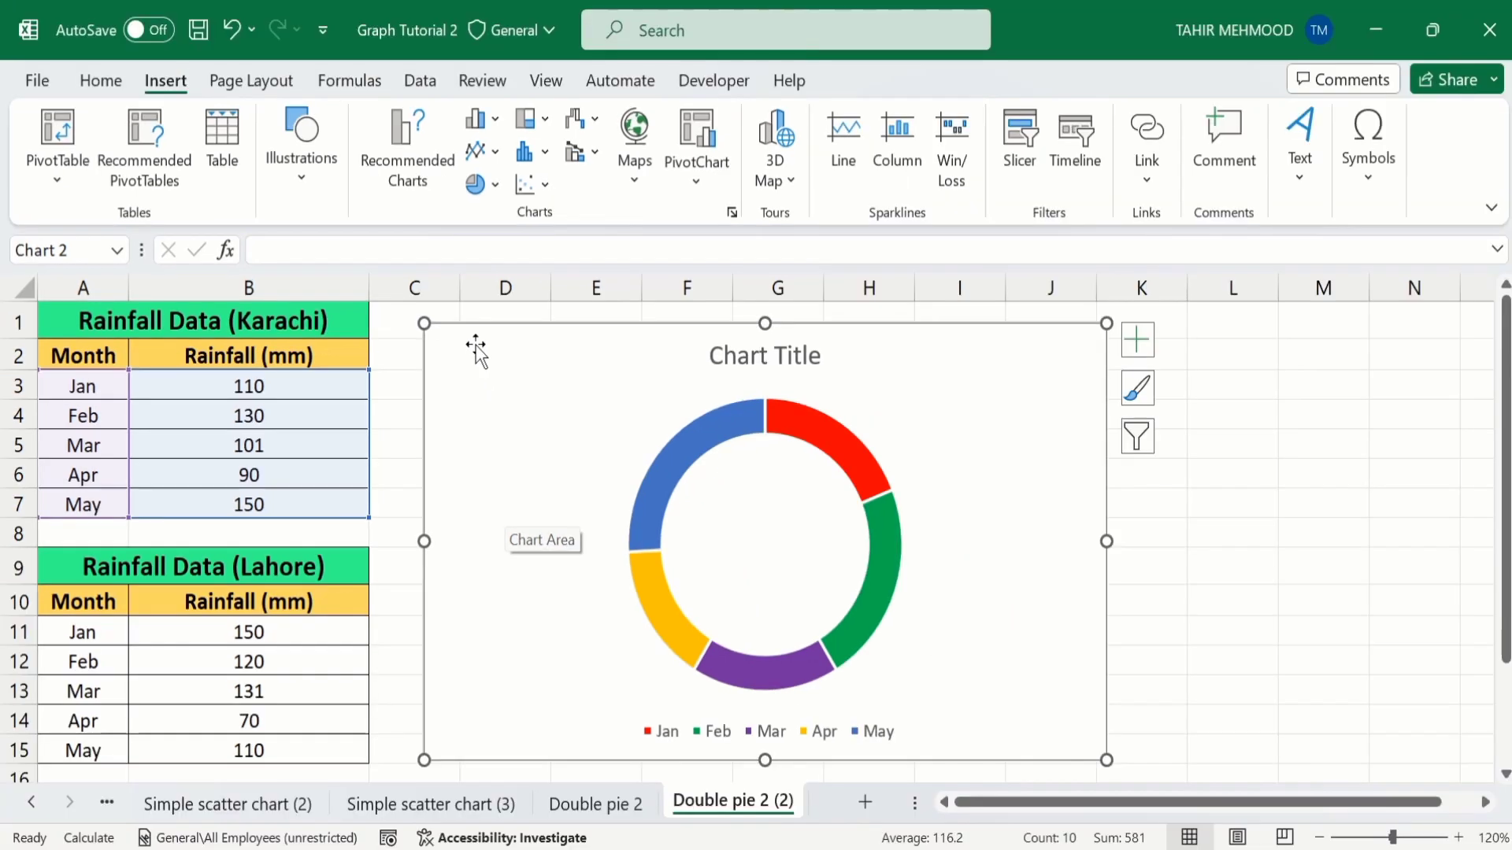
left_click_drag(476, 342, 551, 338)
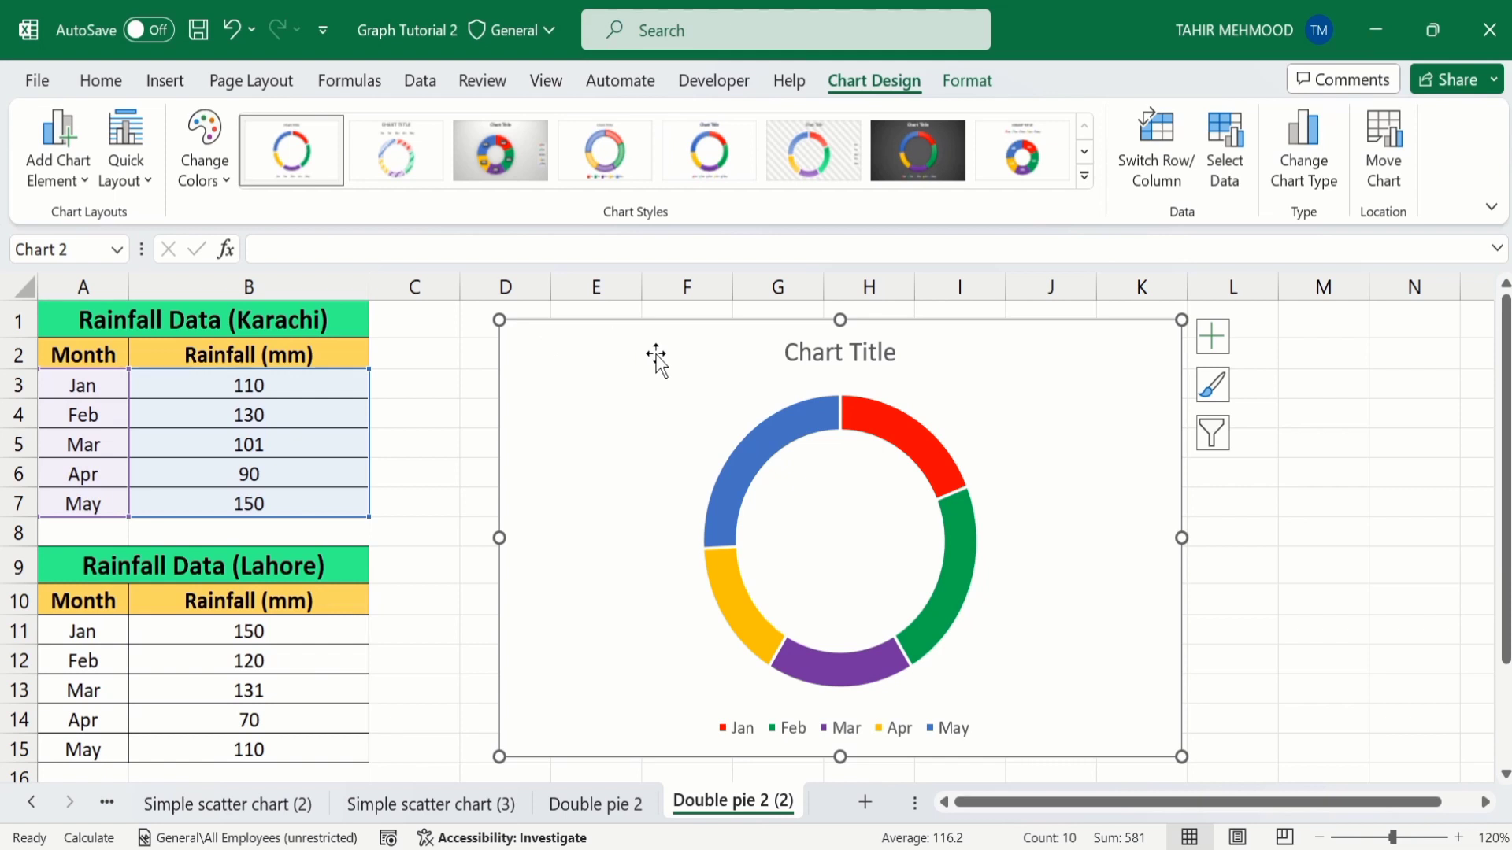
Step: Set the Karachi series' doughnut hole size to 0% so the ring becomes a full pie
left_click(782, 428)
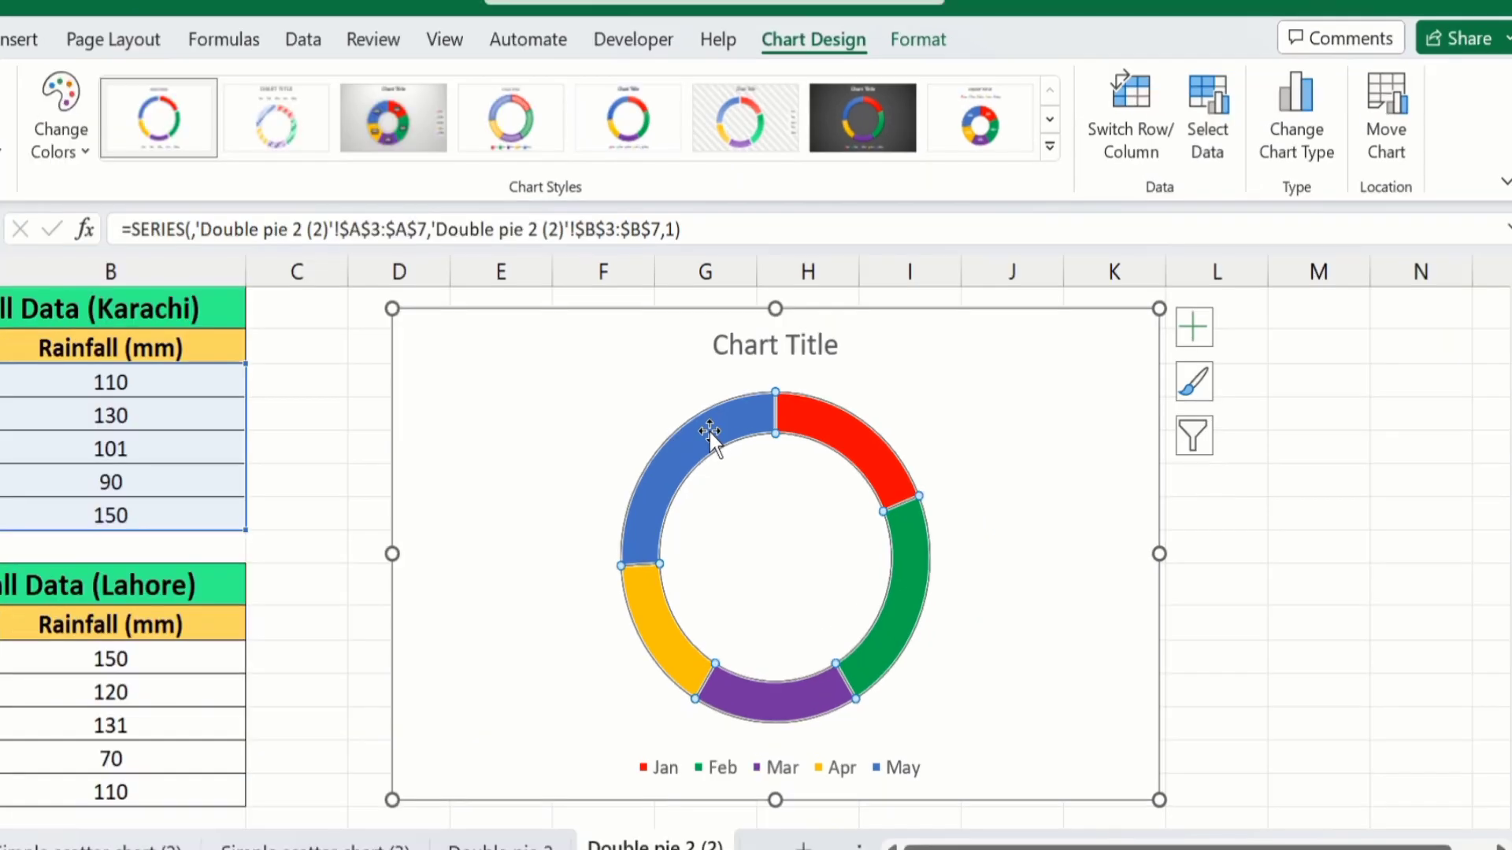
right_click(781, 429)
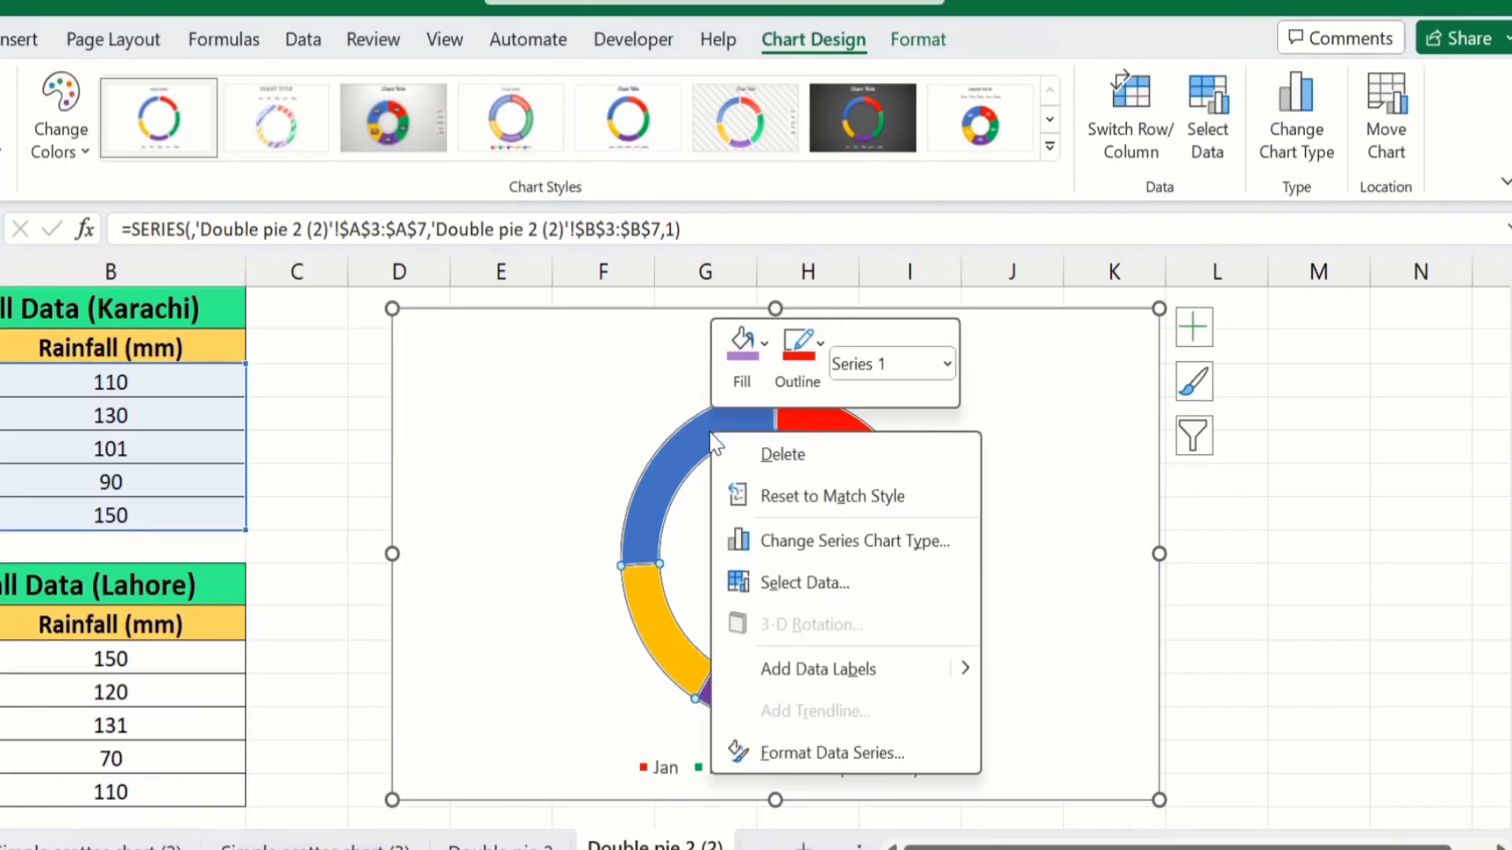
left_click(844, 754)
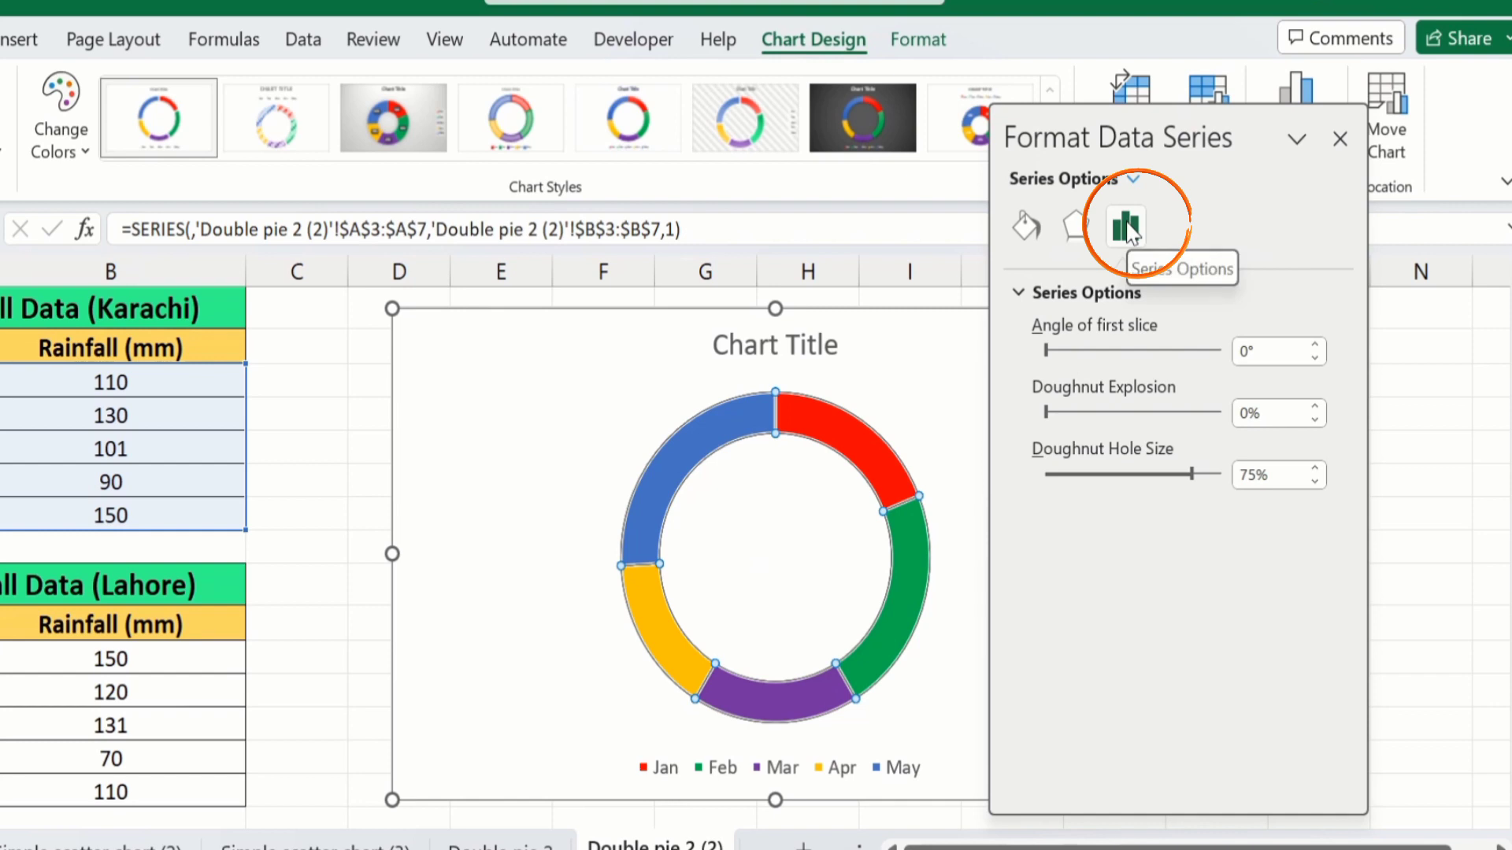
left_click(1128, 228)
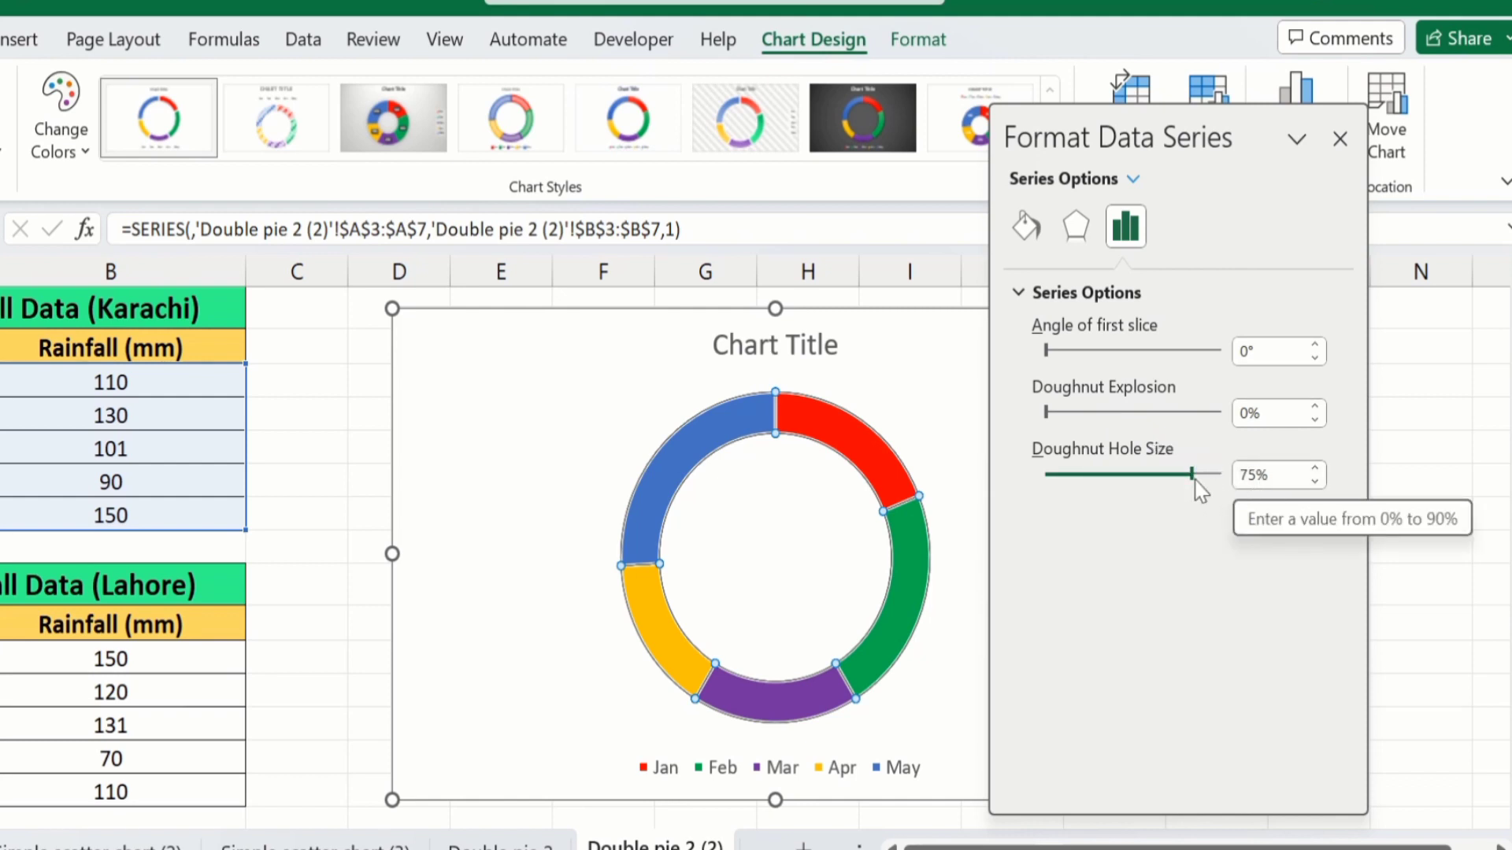
left_click_drag(1193, 475, 1041, 478)
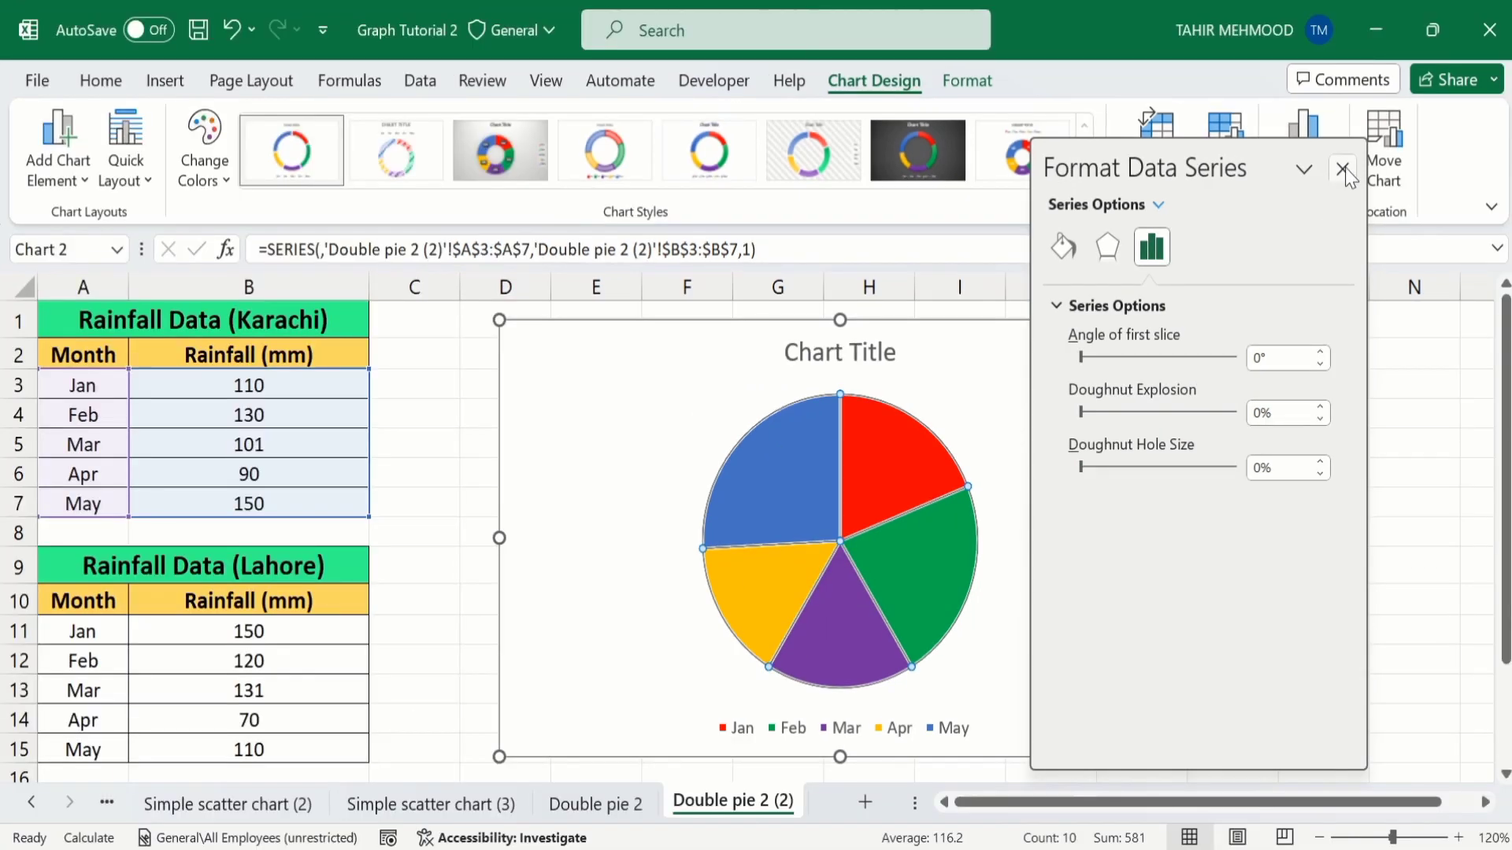
left_click(1342, 169)
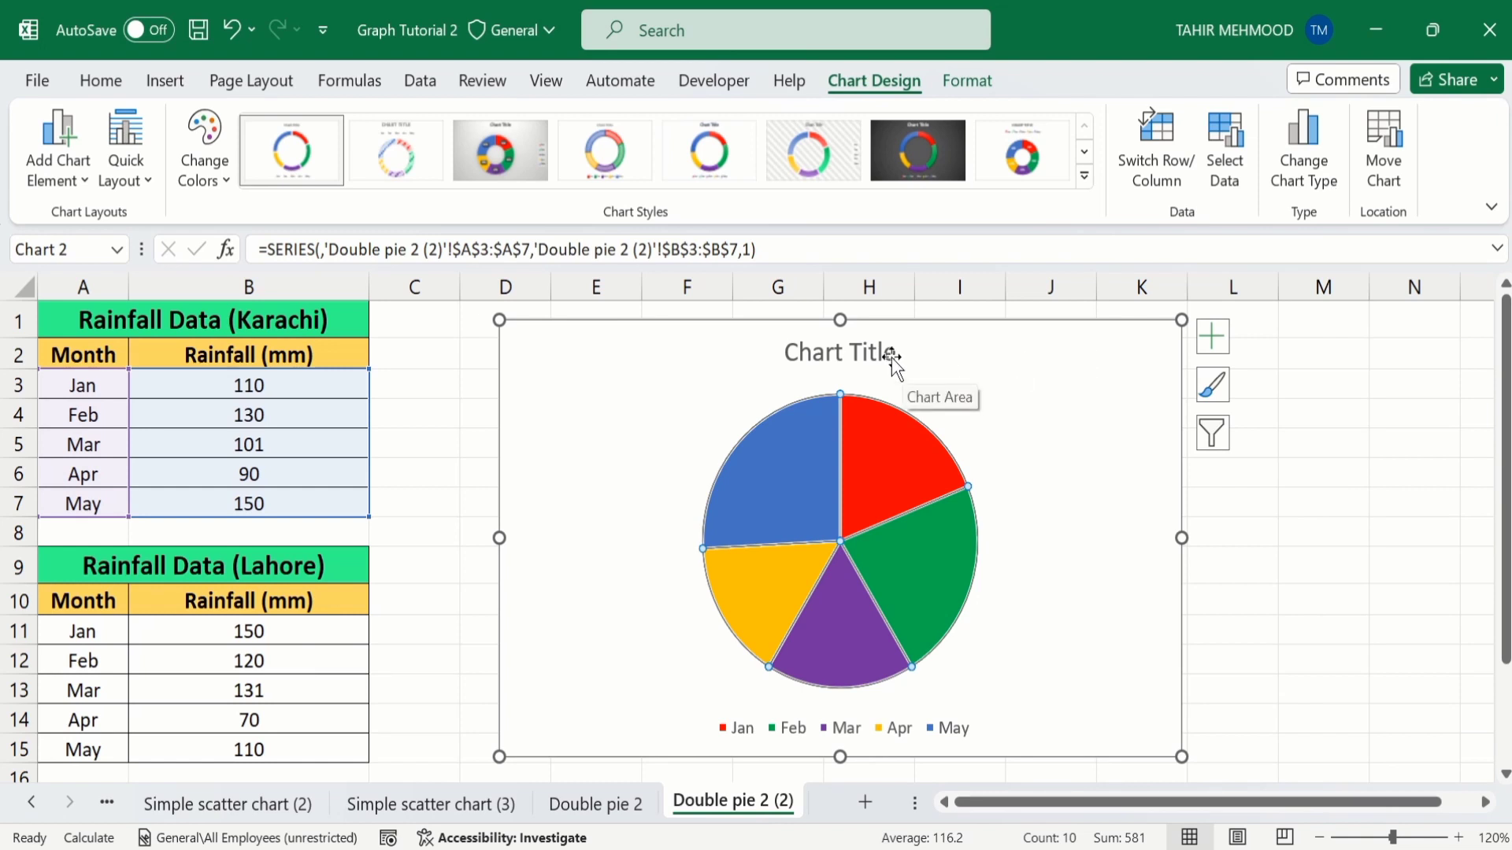
Step: Change the chart title to "Comparison of Rainfall in Two Cities"
left_click(869, 351)
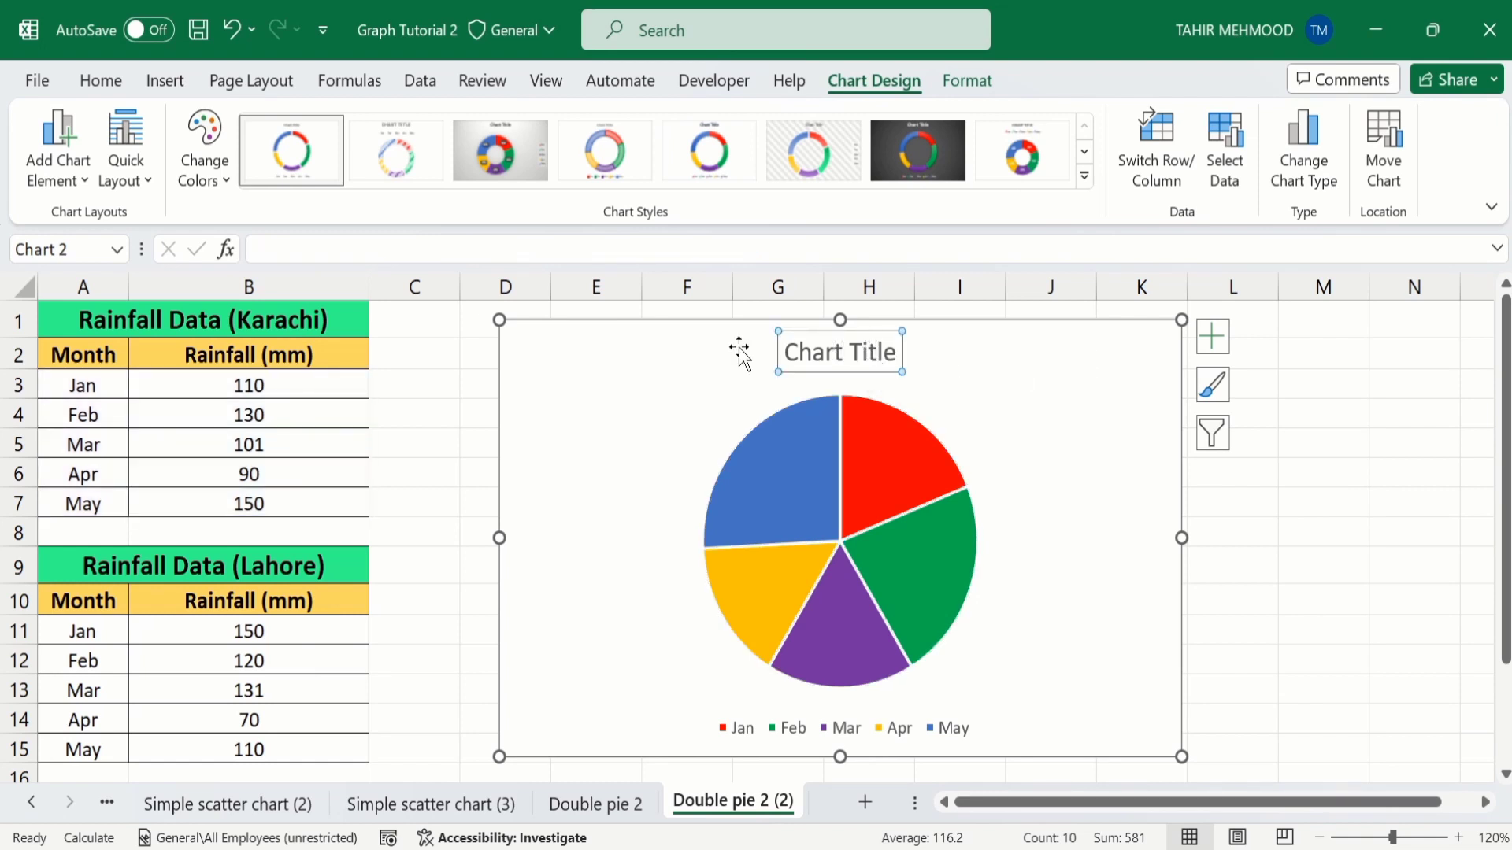
left_click(300, 247)
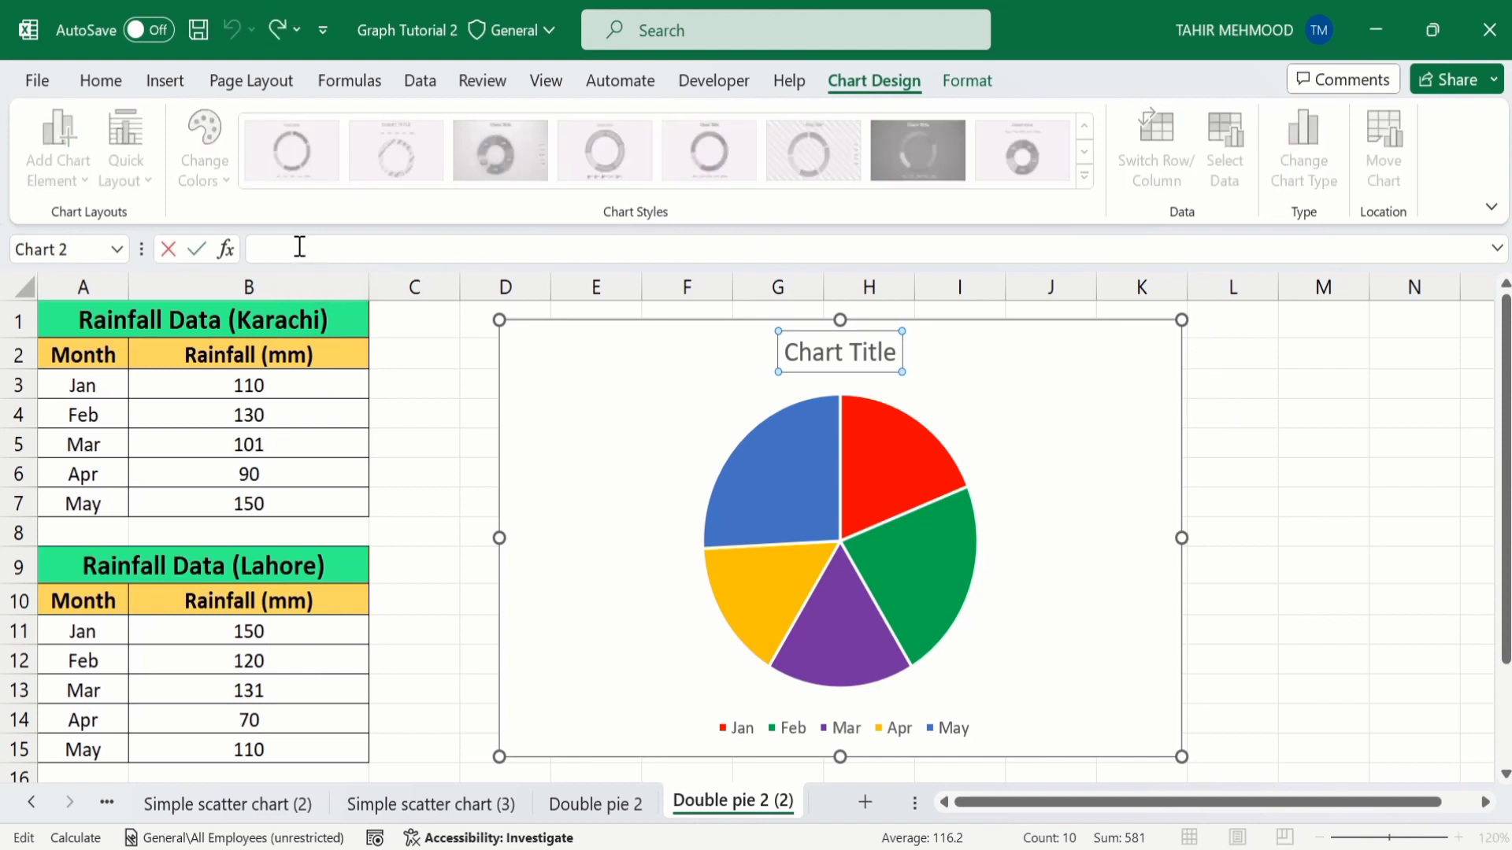
type("Comparison of Ra")
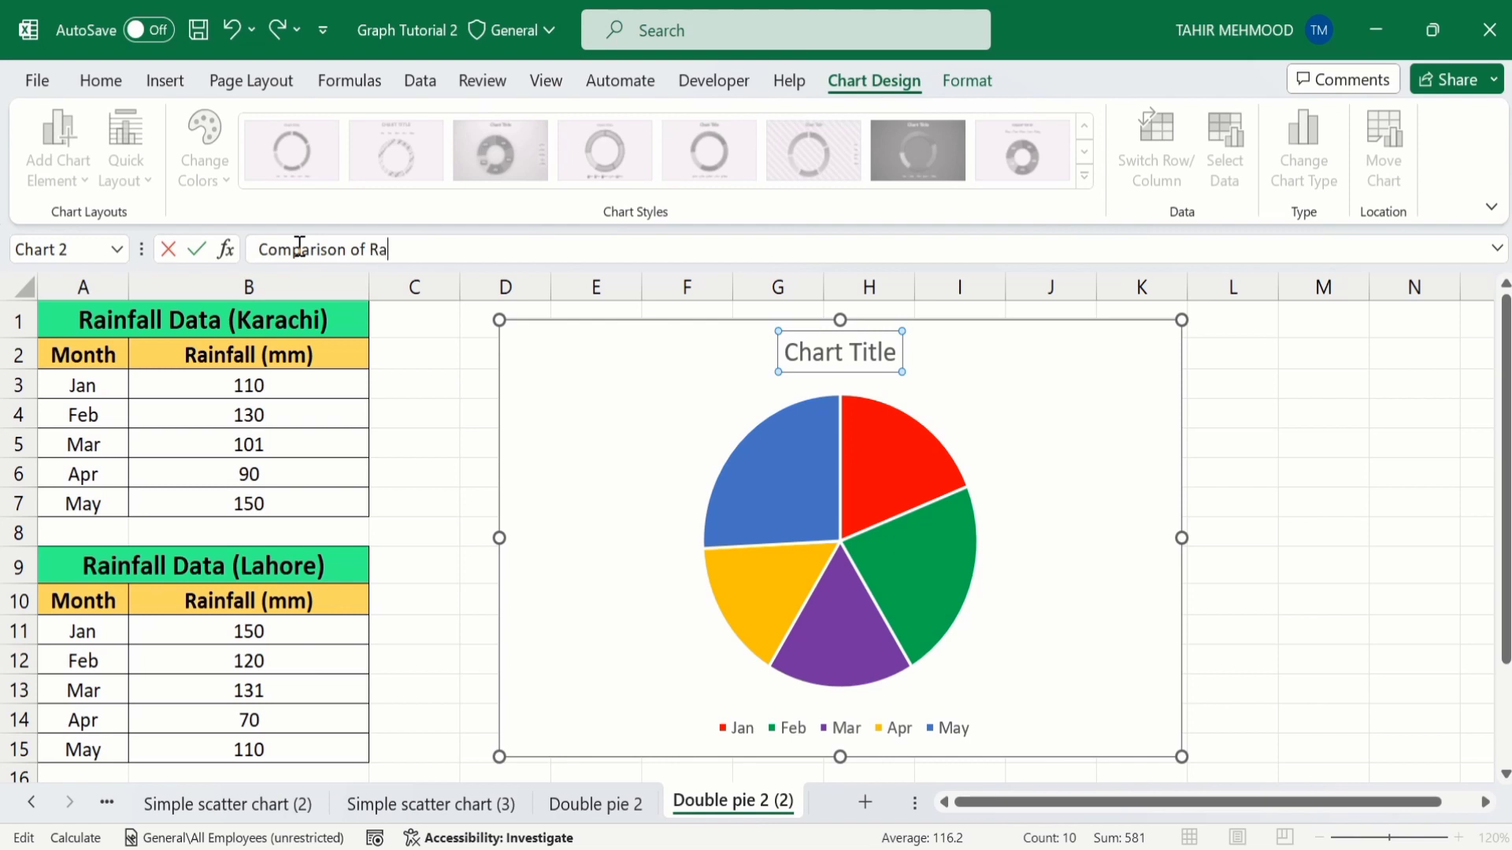
type("infall in Two Cities")
key("Return")
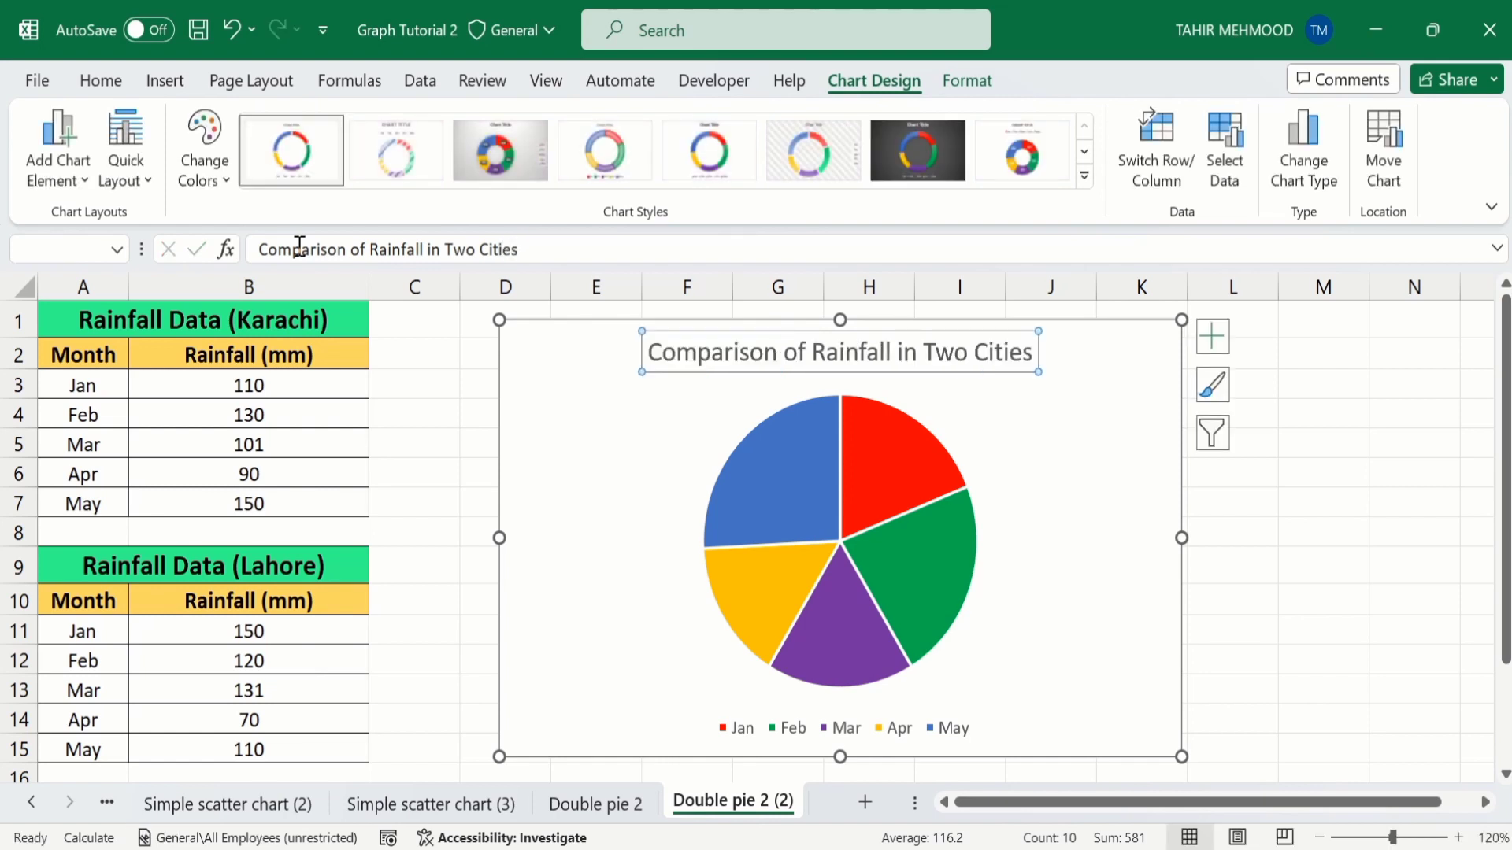
Step: Format the chart title as 16-point bold text in black
left_click(100, 82)
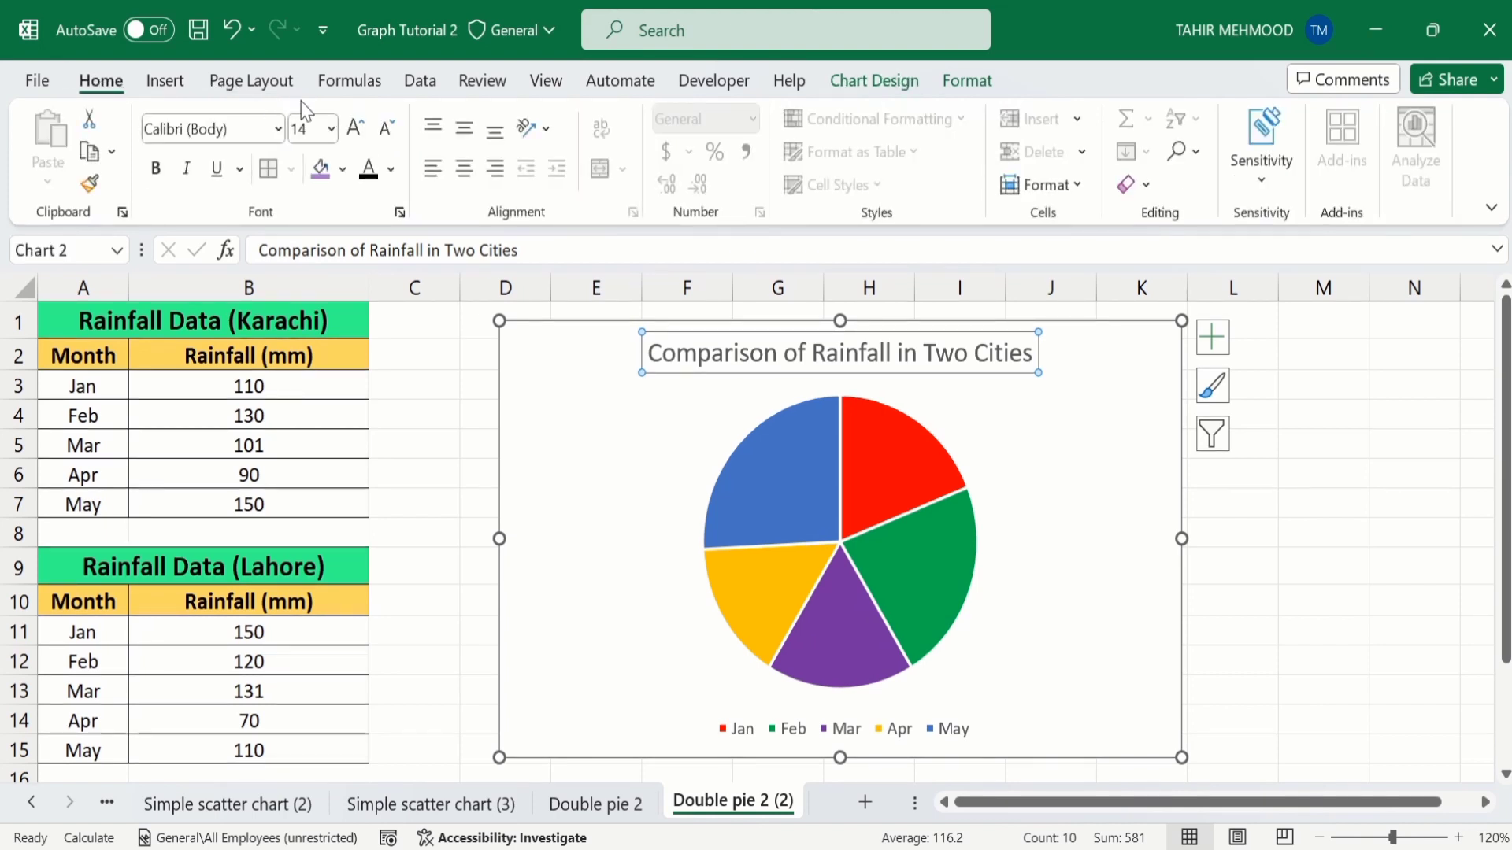
left_click(331, 128)
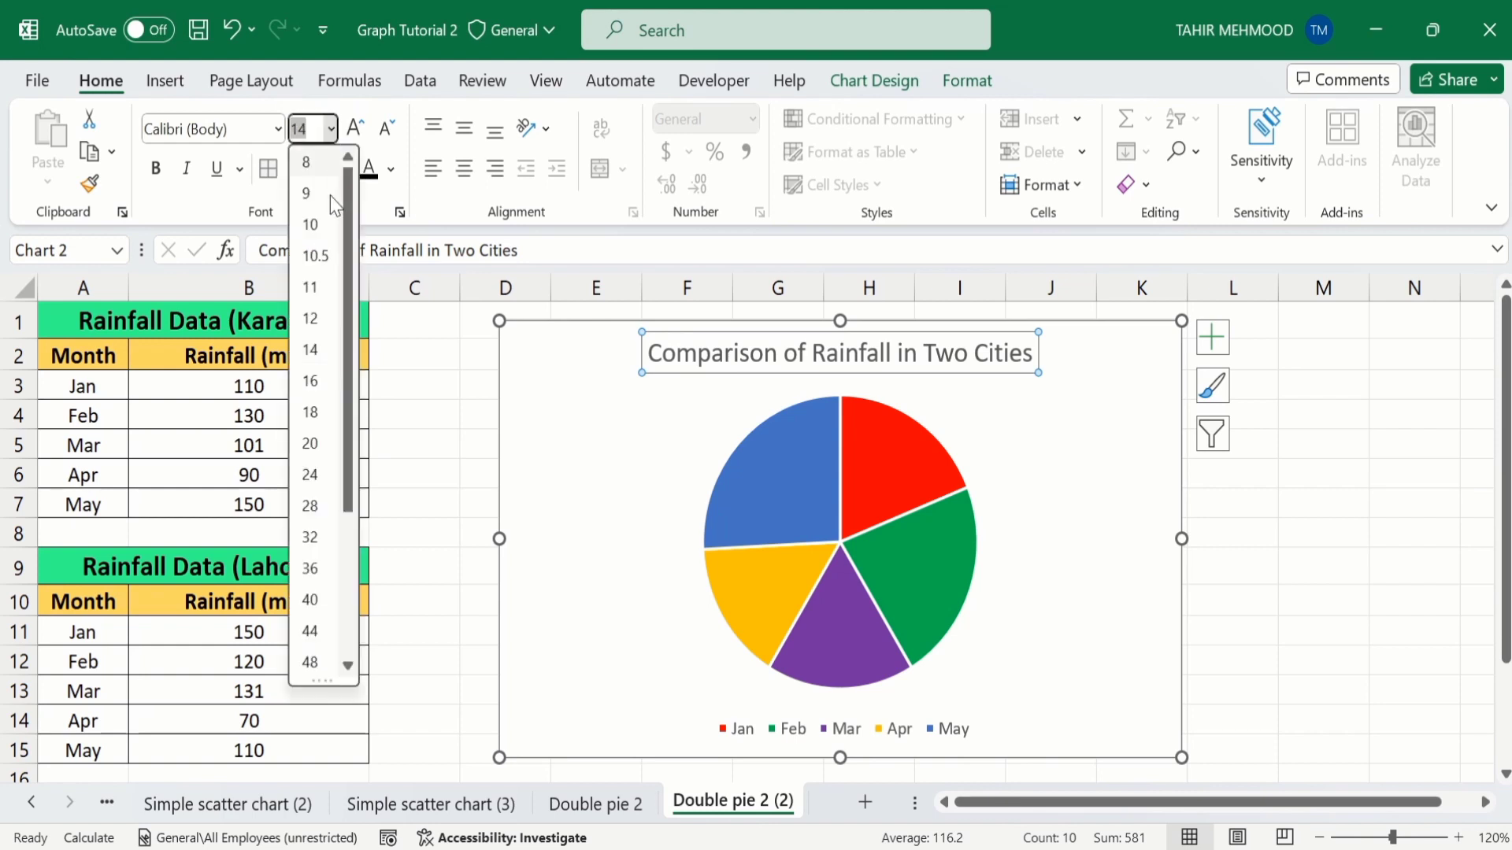
left_click(313, 381)
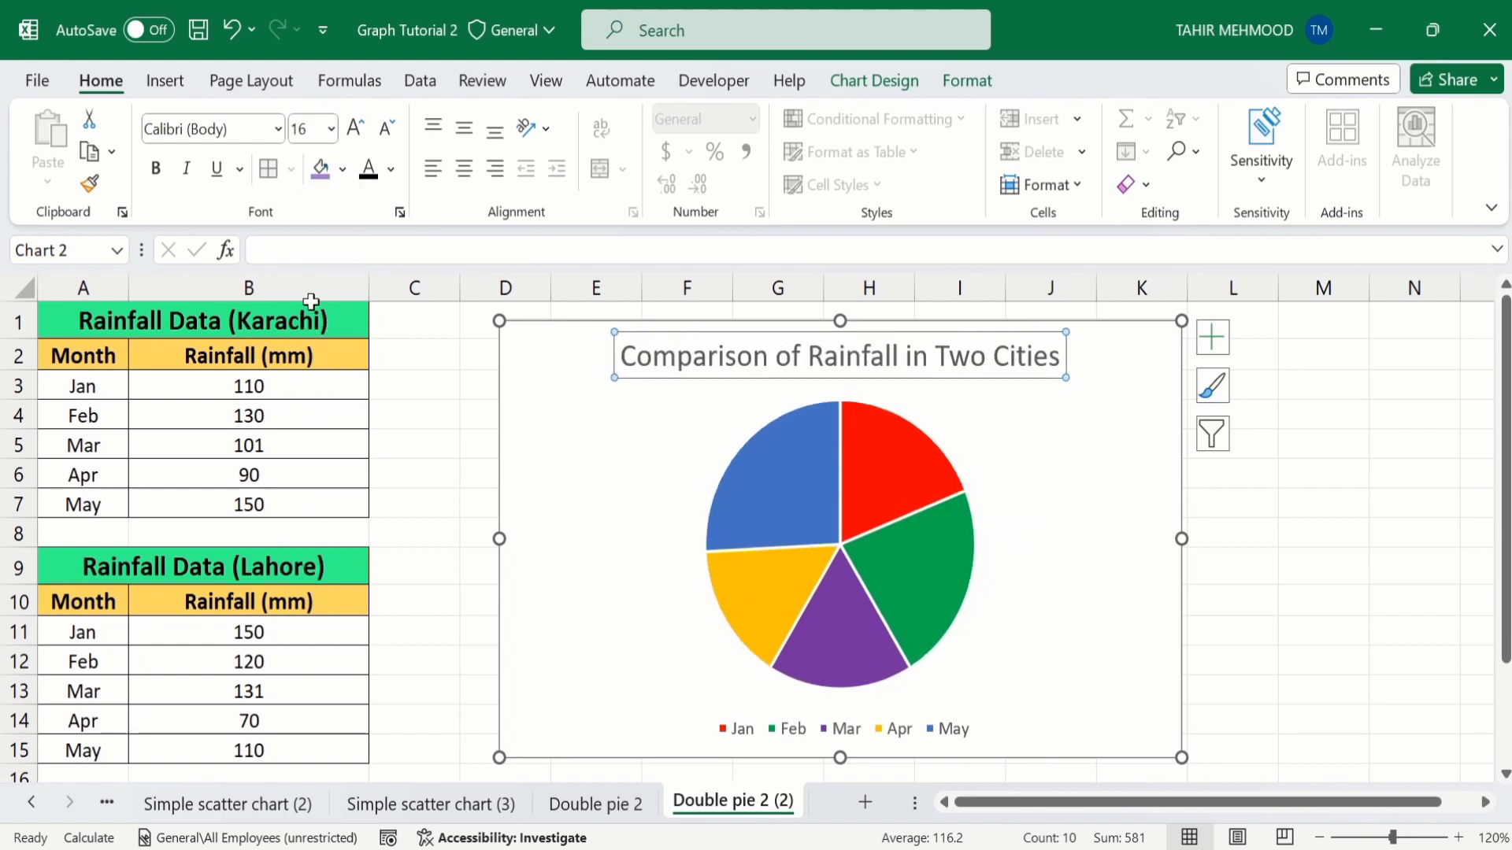
left_click(156, 170)
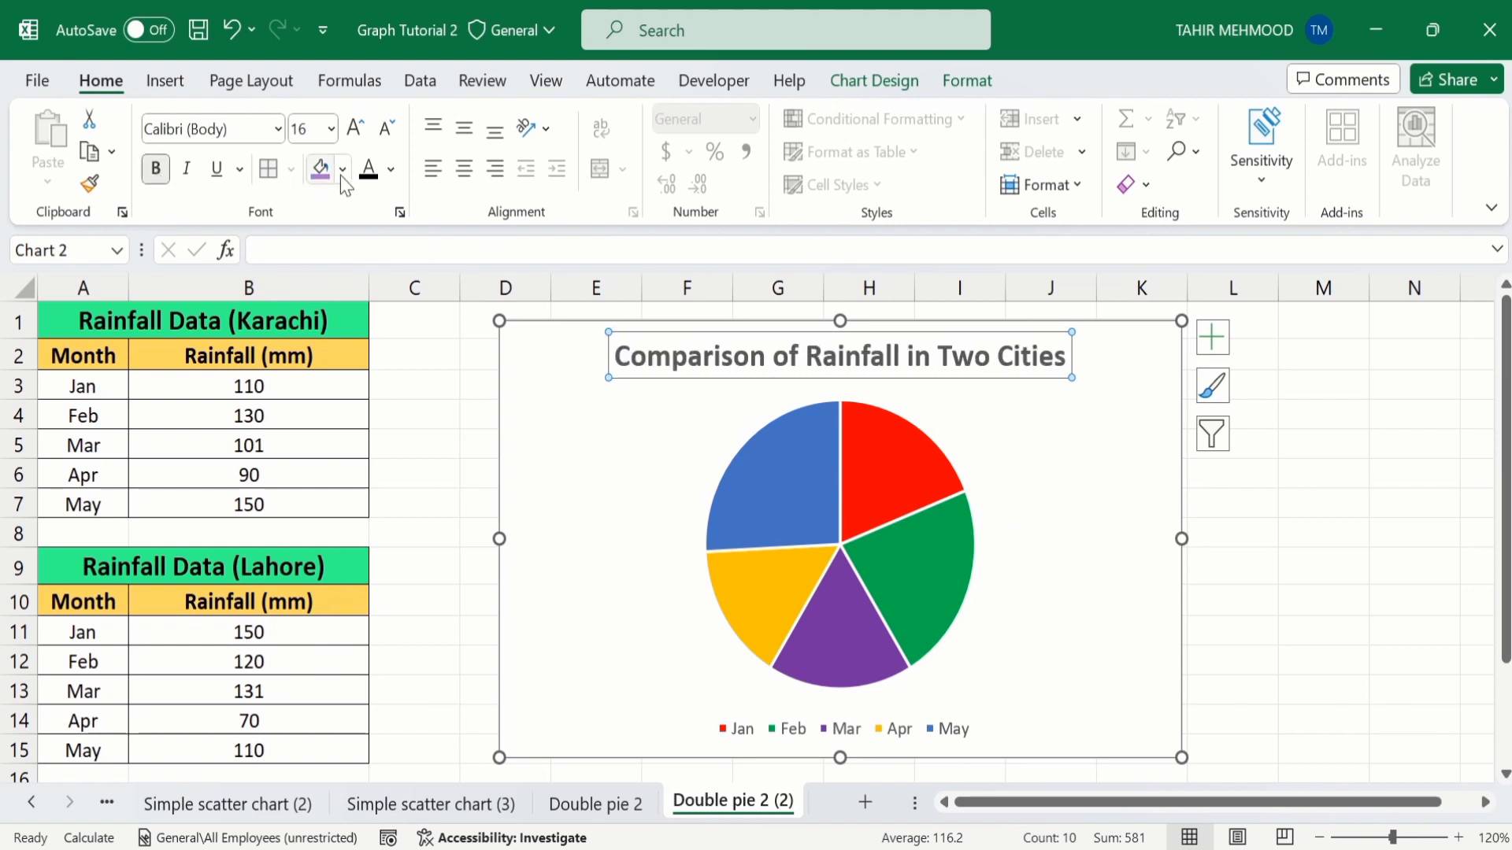
left_click(391, 169)
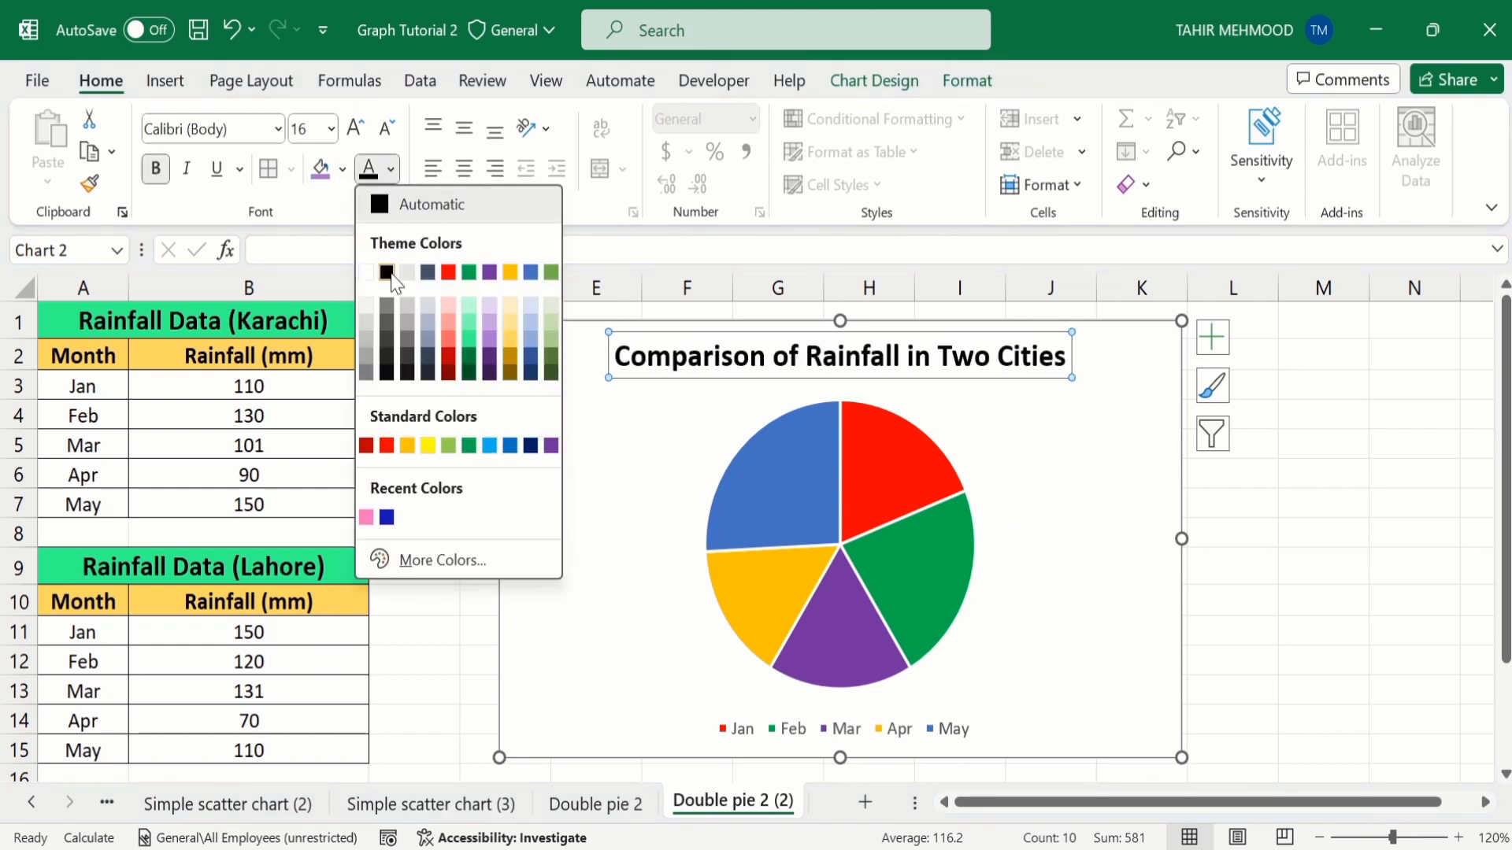
left_click(386, 273)
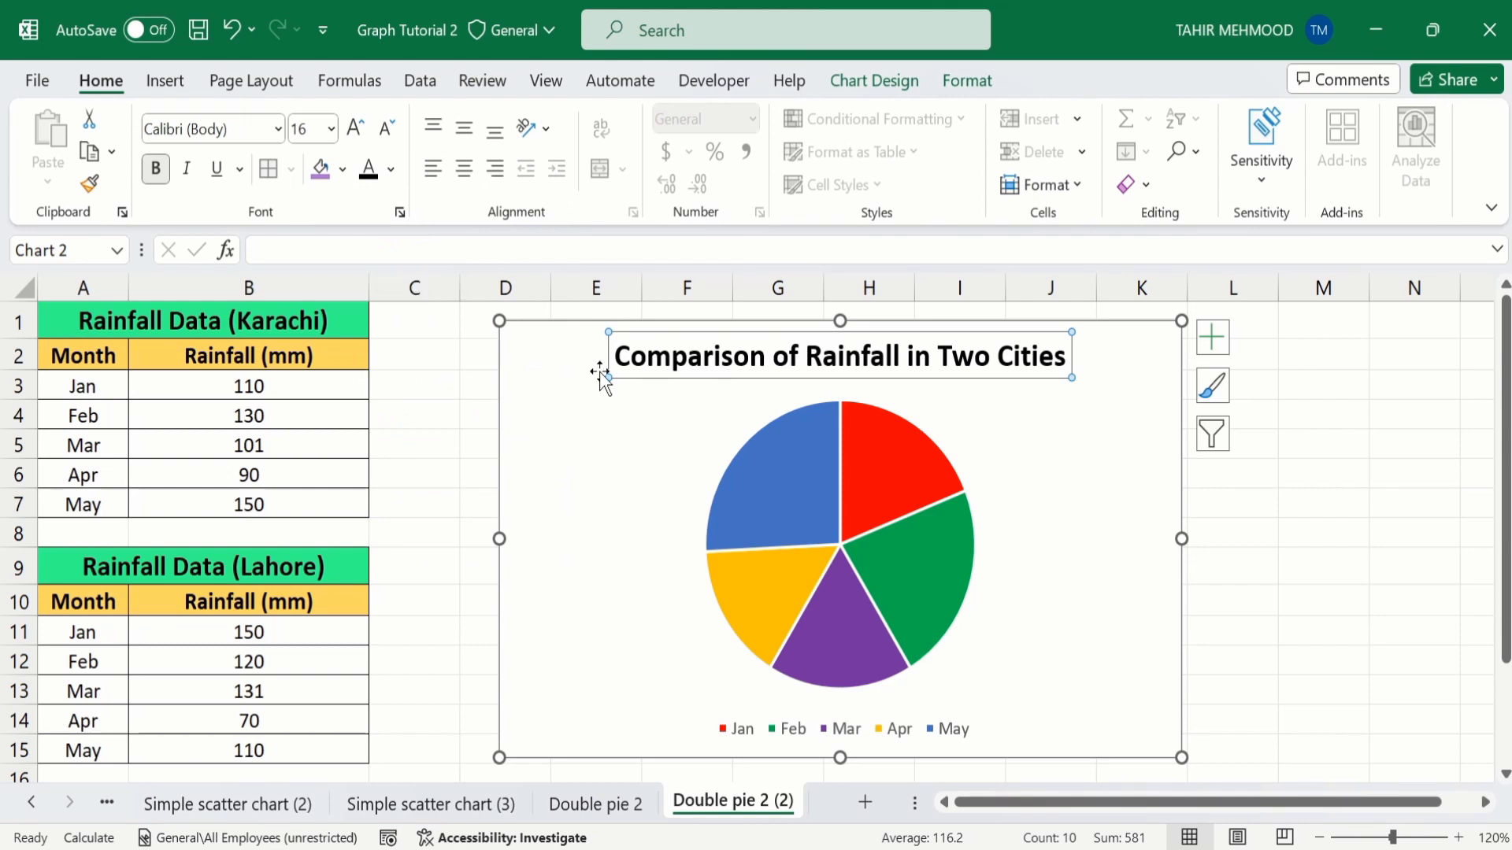
left_click(1288, 545)
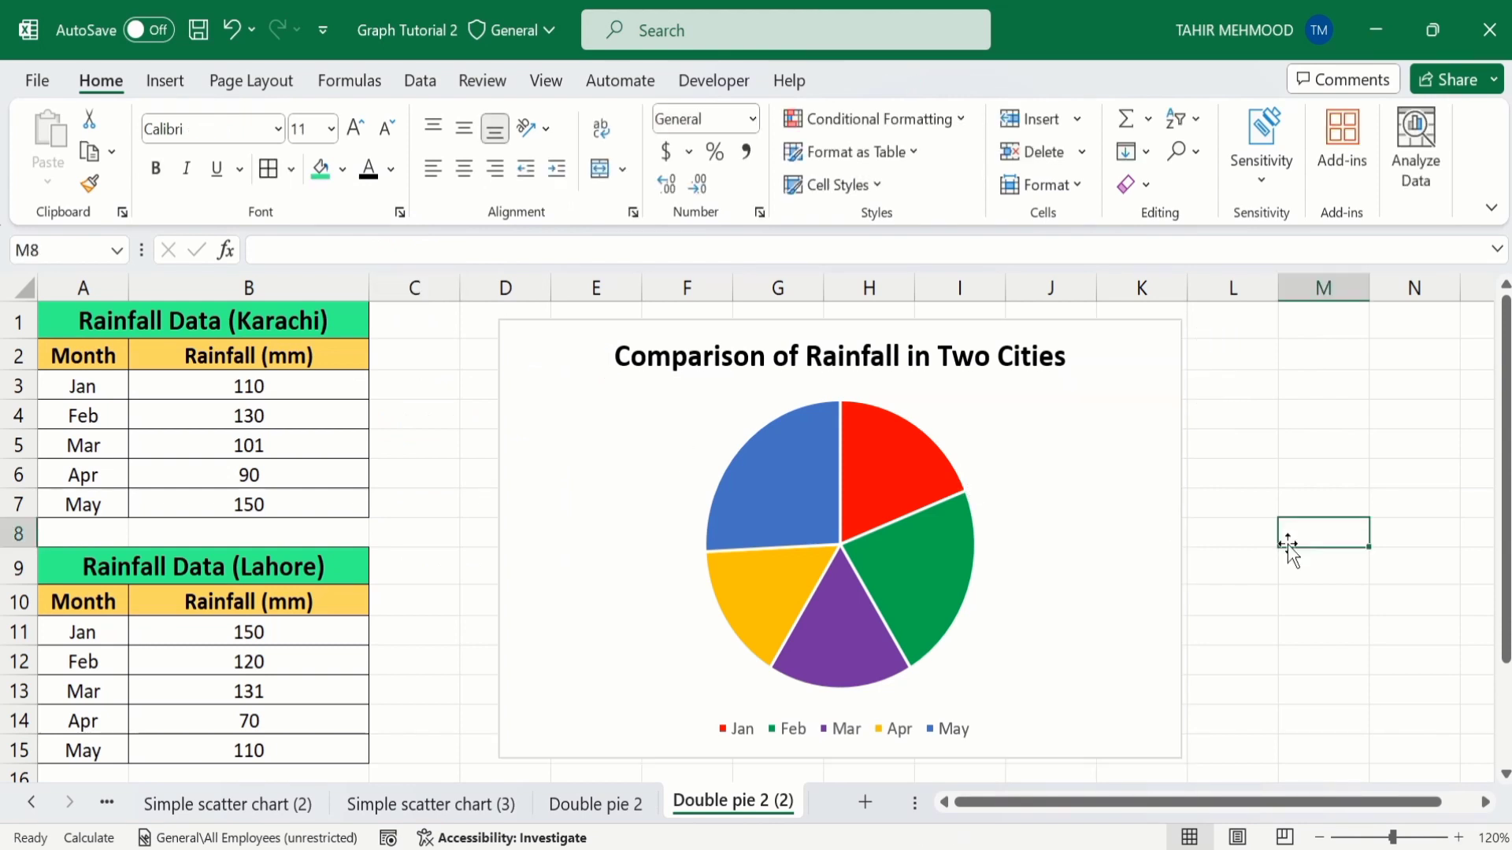
Step: Give the pie slices a solid line border with a width of 1 pt
left_click(875, 466)
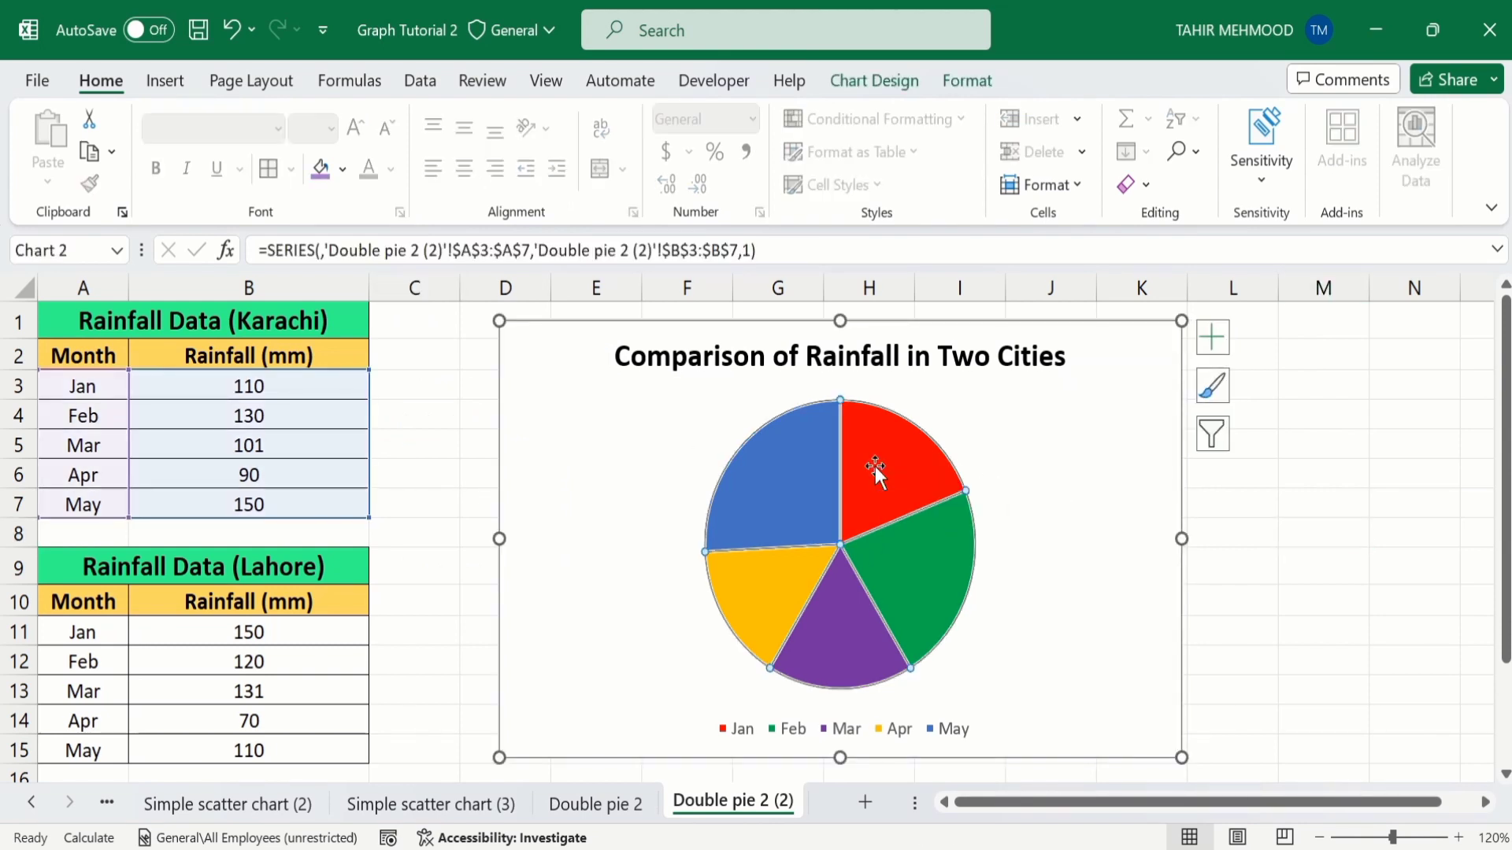
right_click(875, 466)
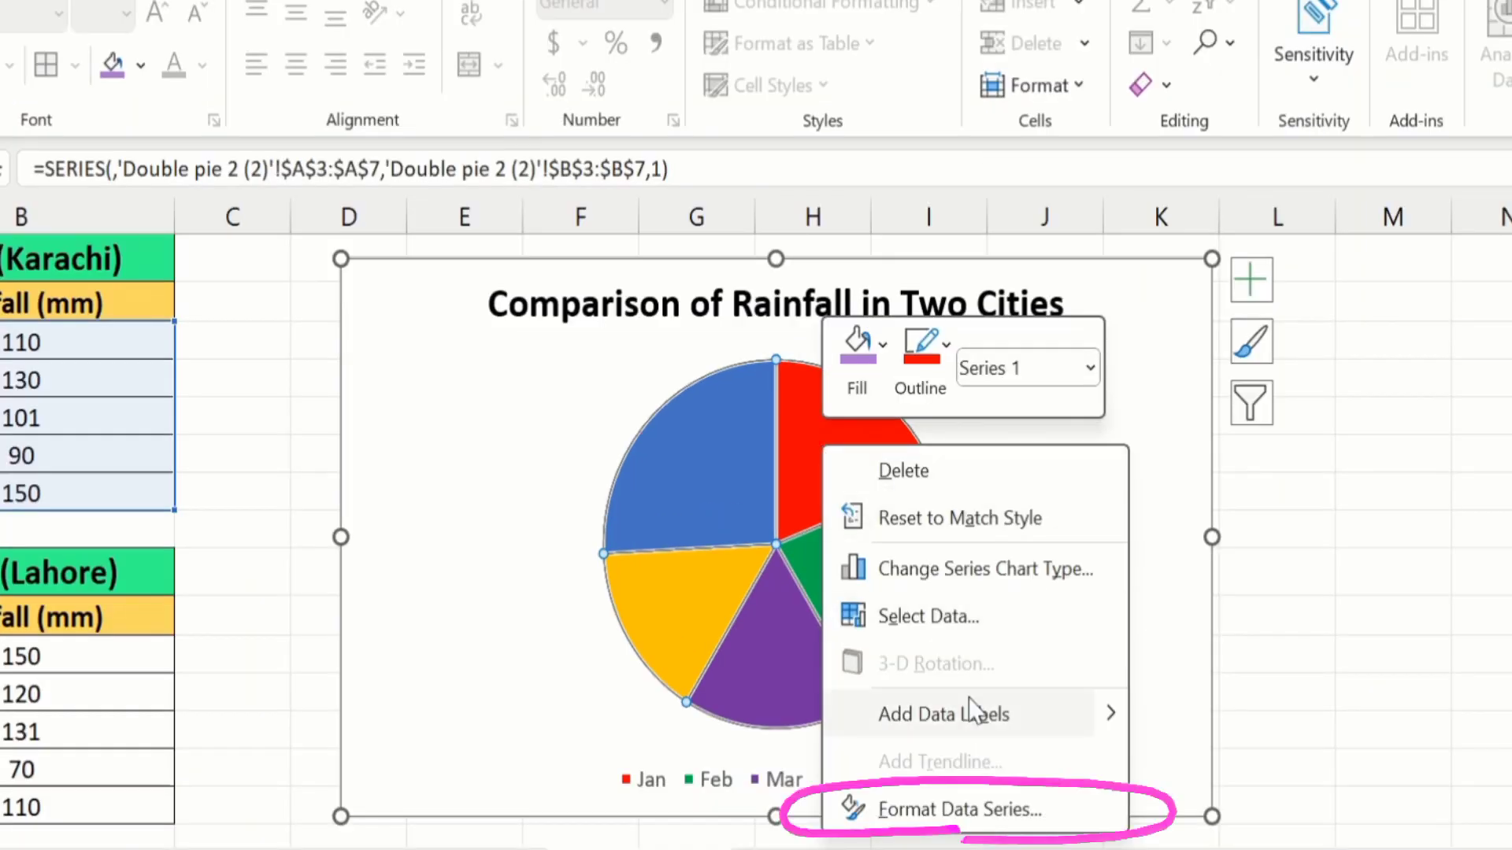
left_click(952, 812)
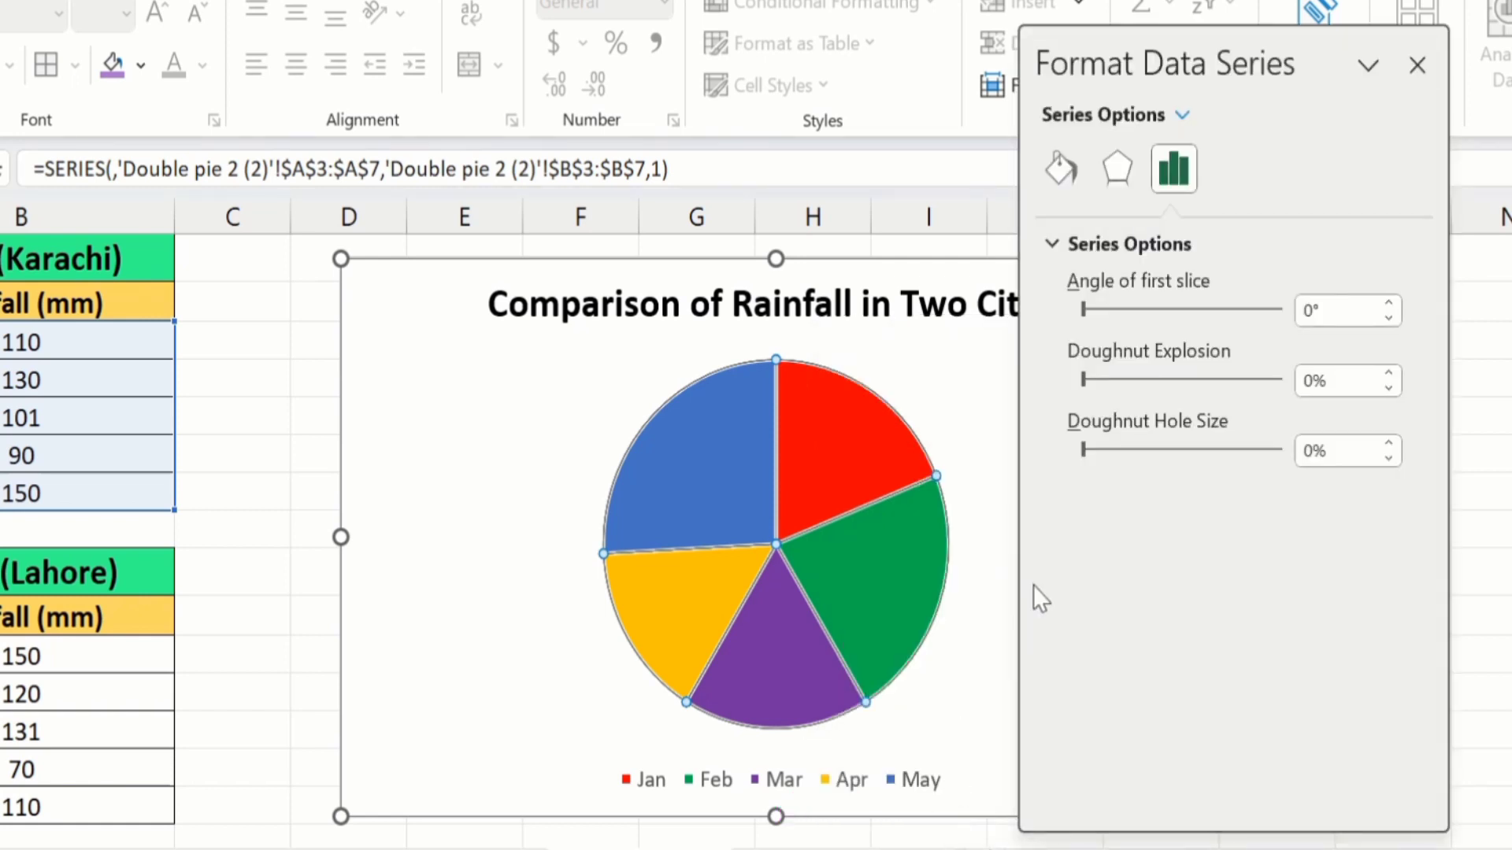
left_click(1074, 167)
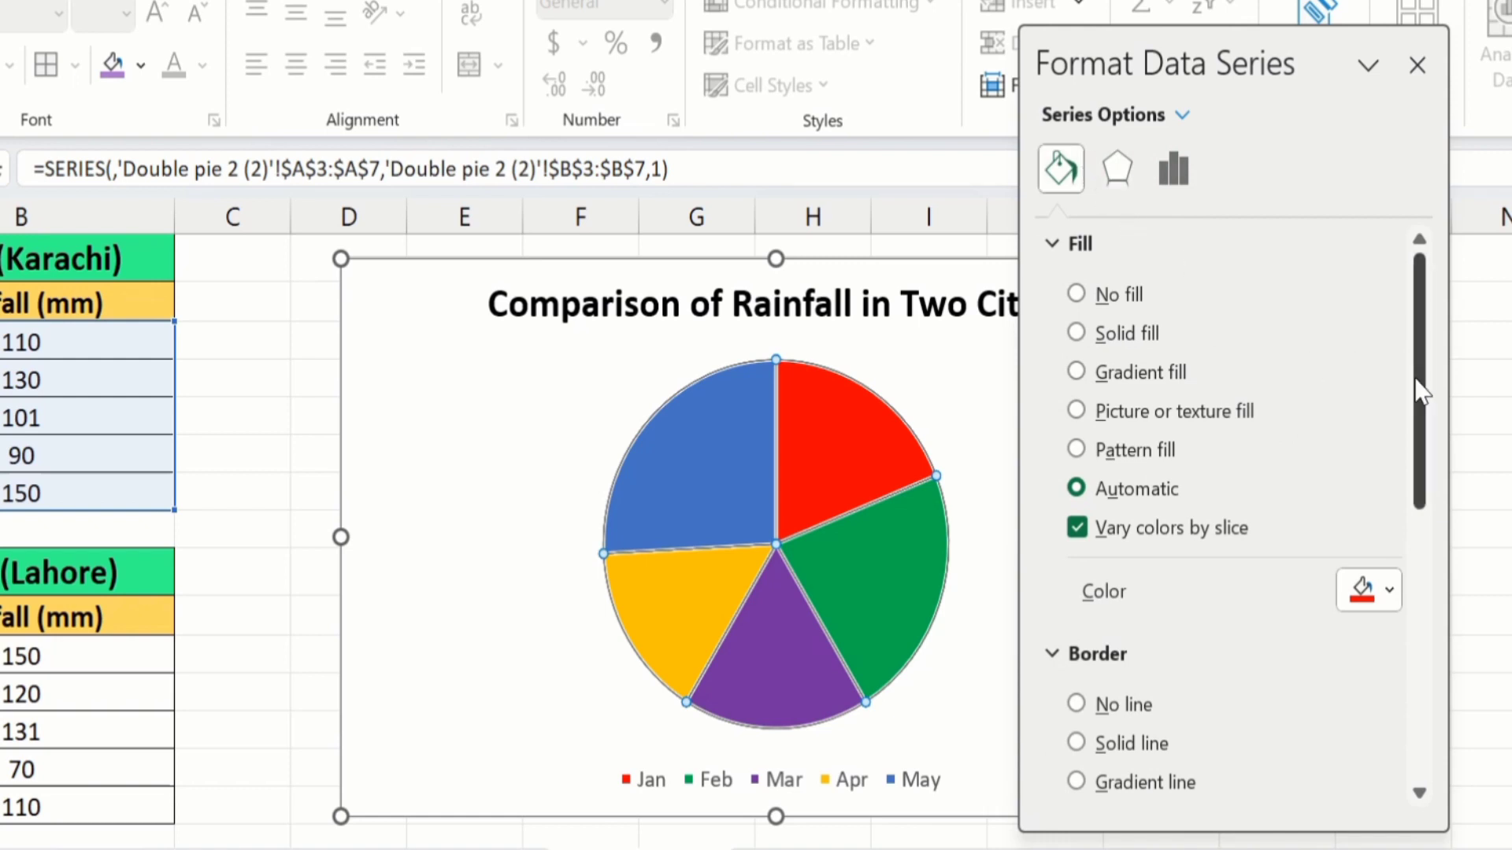
left_click_drag(1425, 385, 1427, 498)
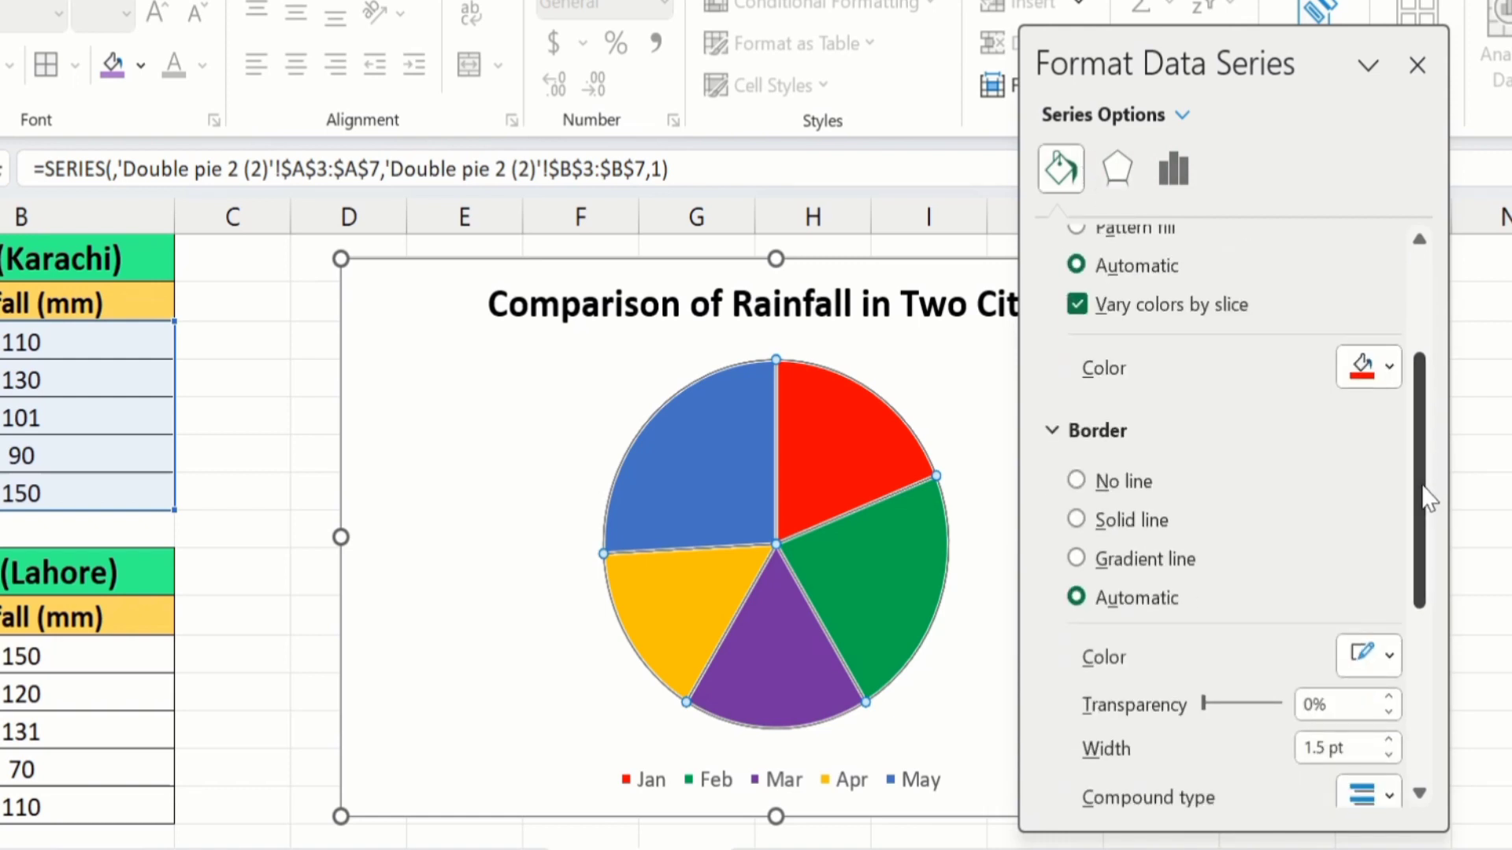
left_click(1076, 520)
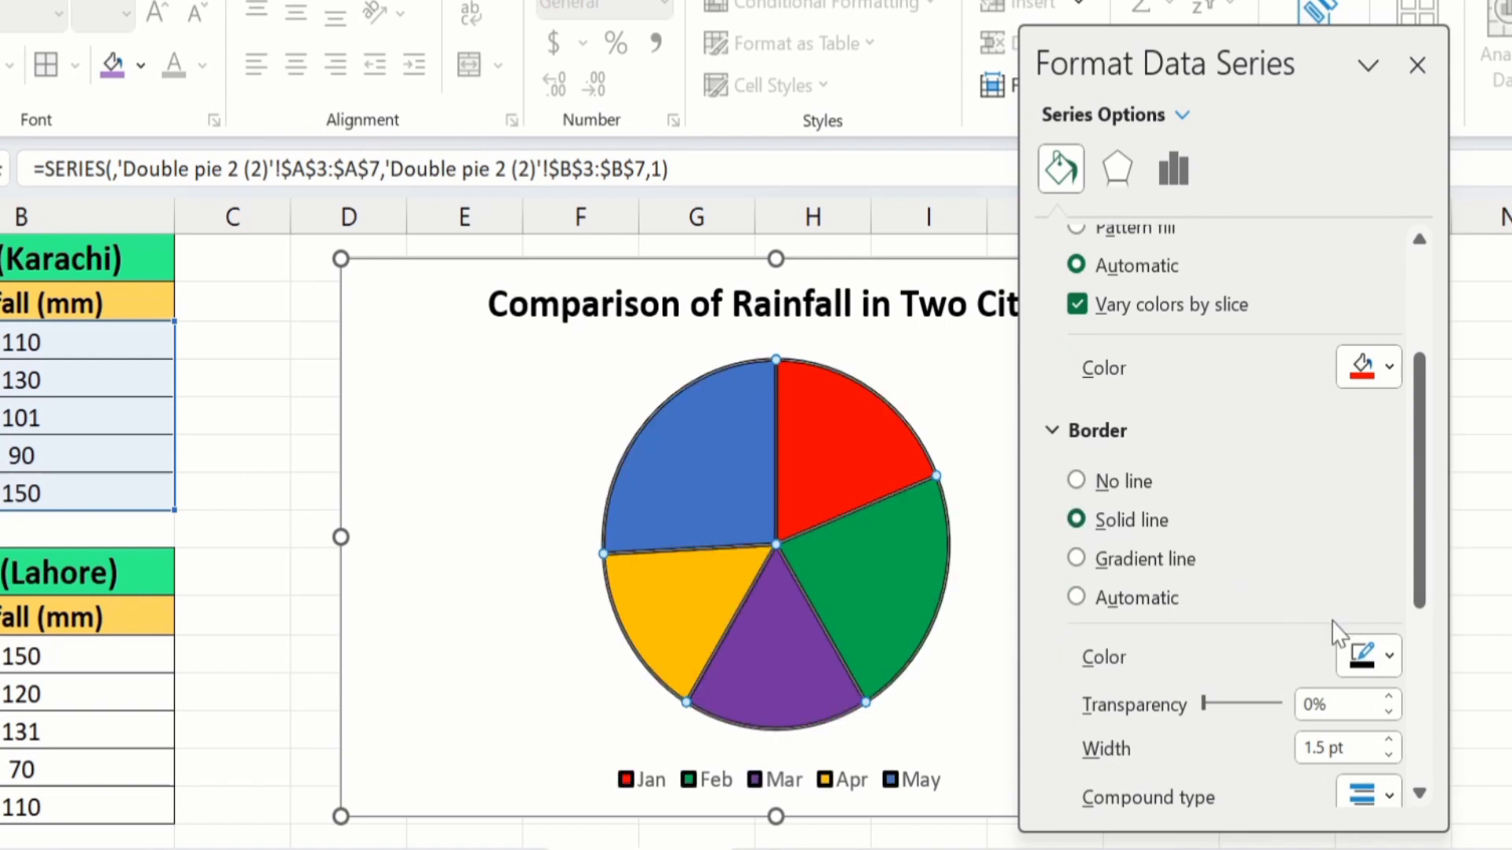
left_click(1390, 755)
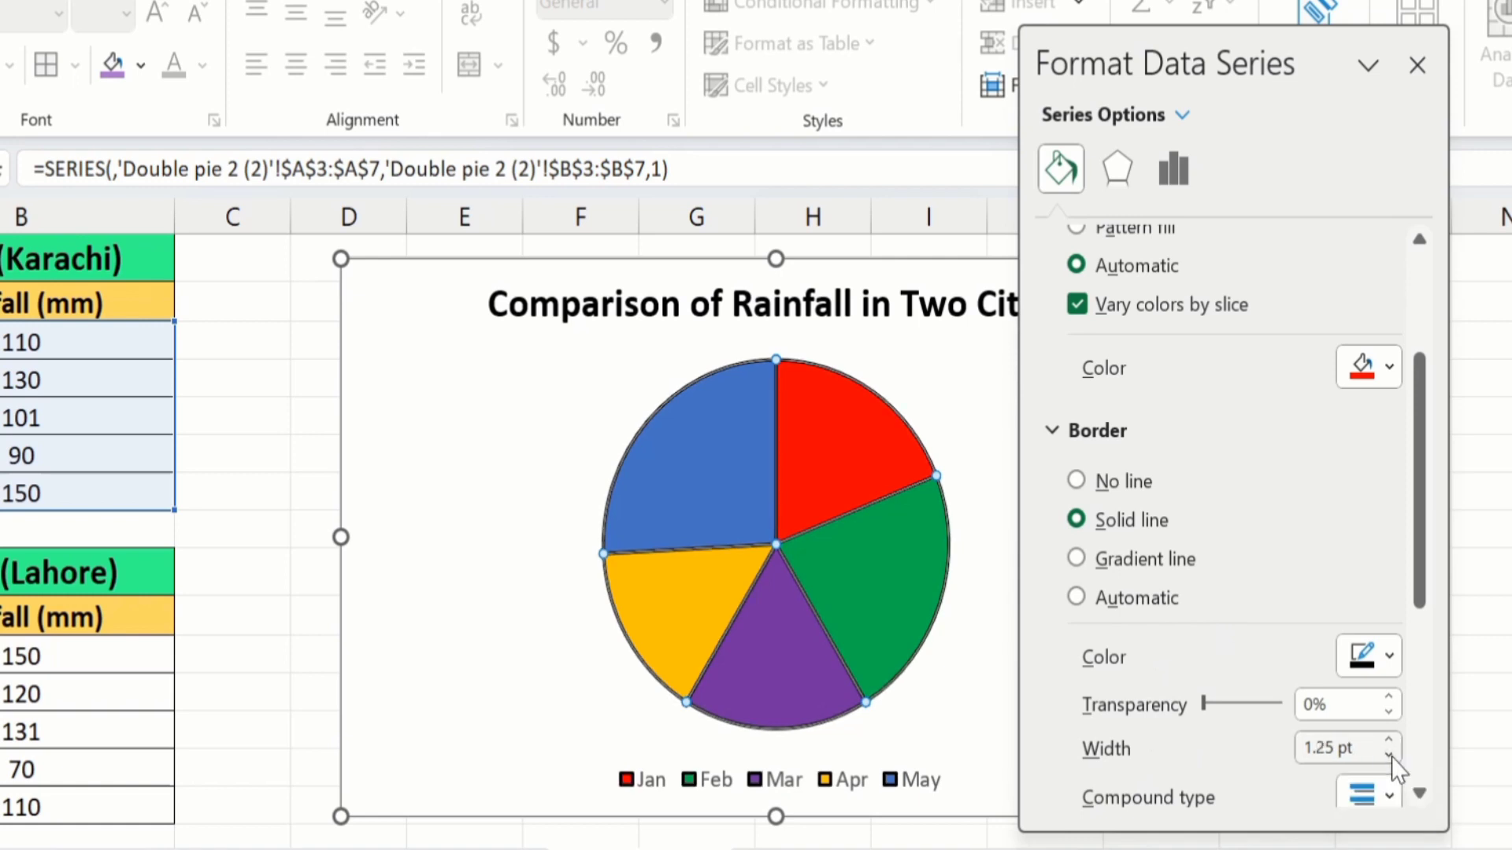
left_click(1390, 755)
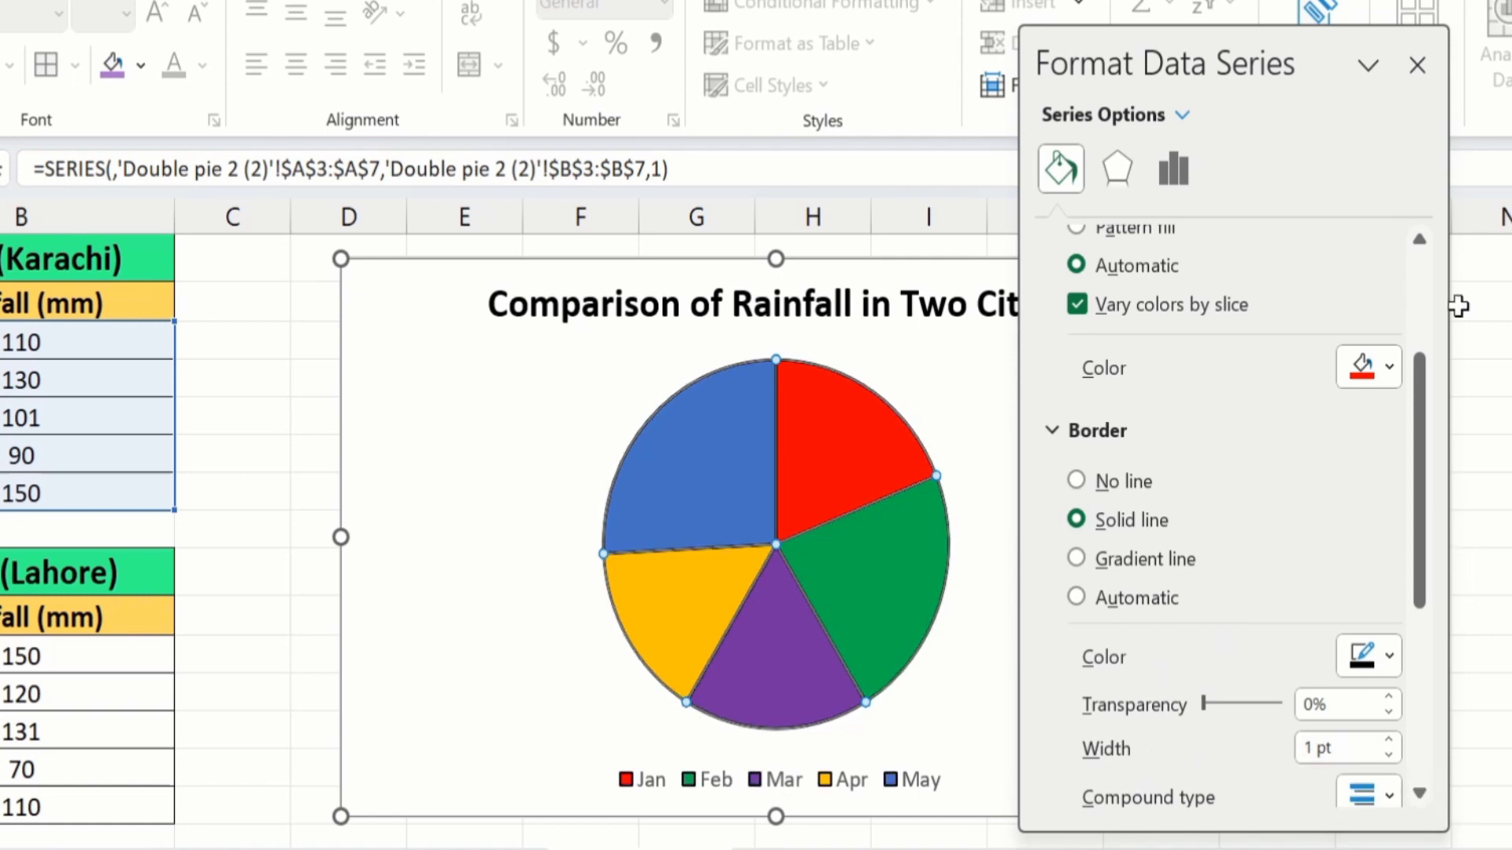
left_click(1418, 66)
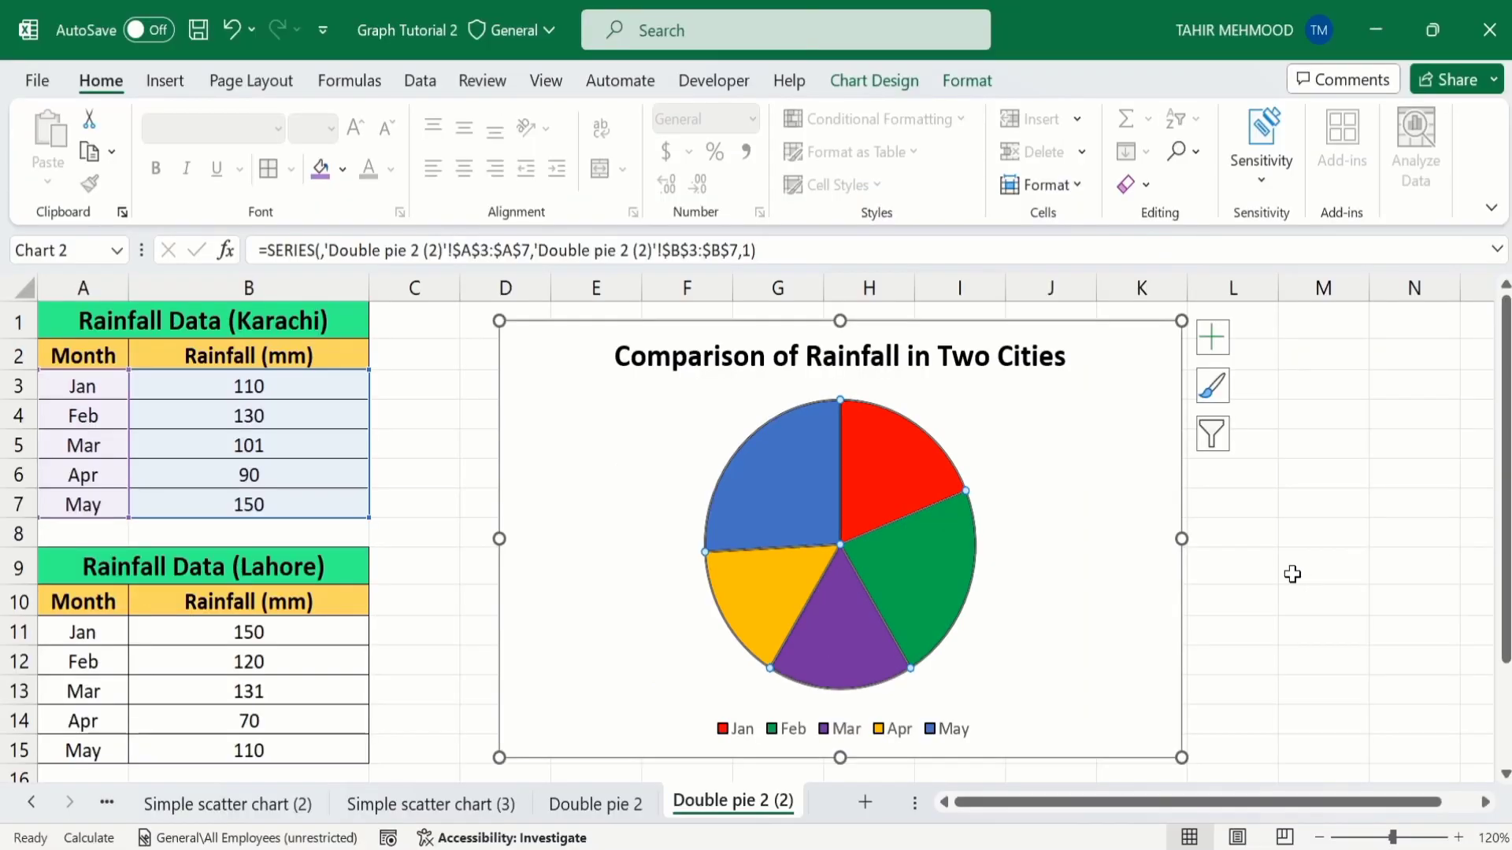
left_click(1353, 582)
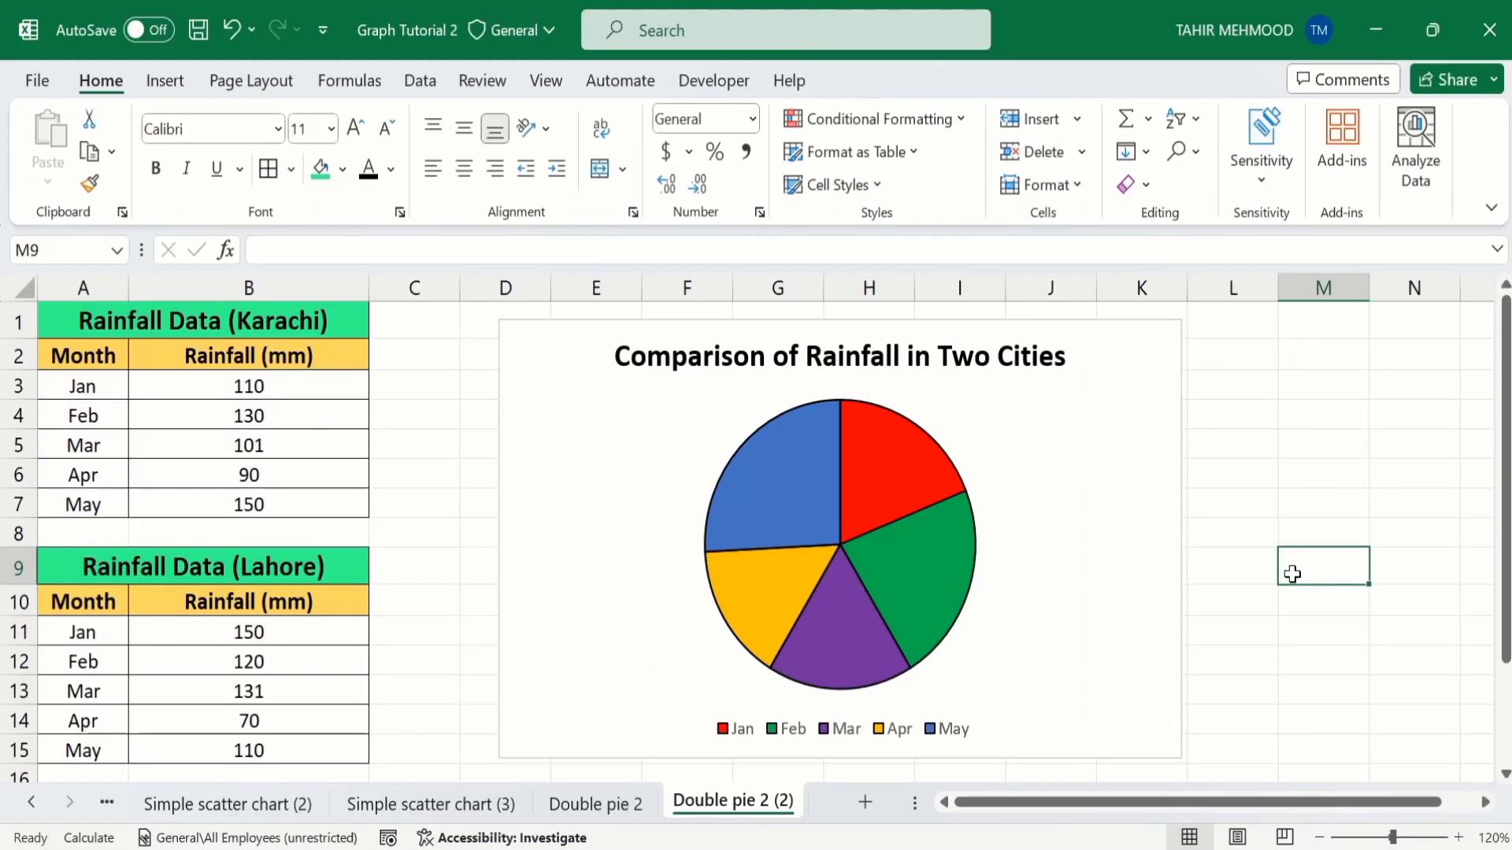
Step: Apply the first Colorful palette (red, green, purple, gold, blue) to the pie chart
left_click(882, 465)
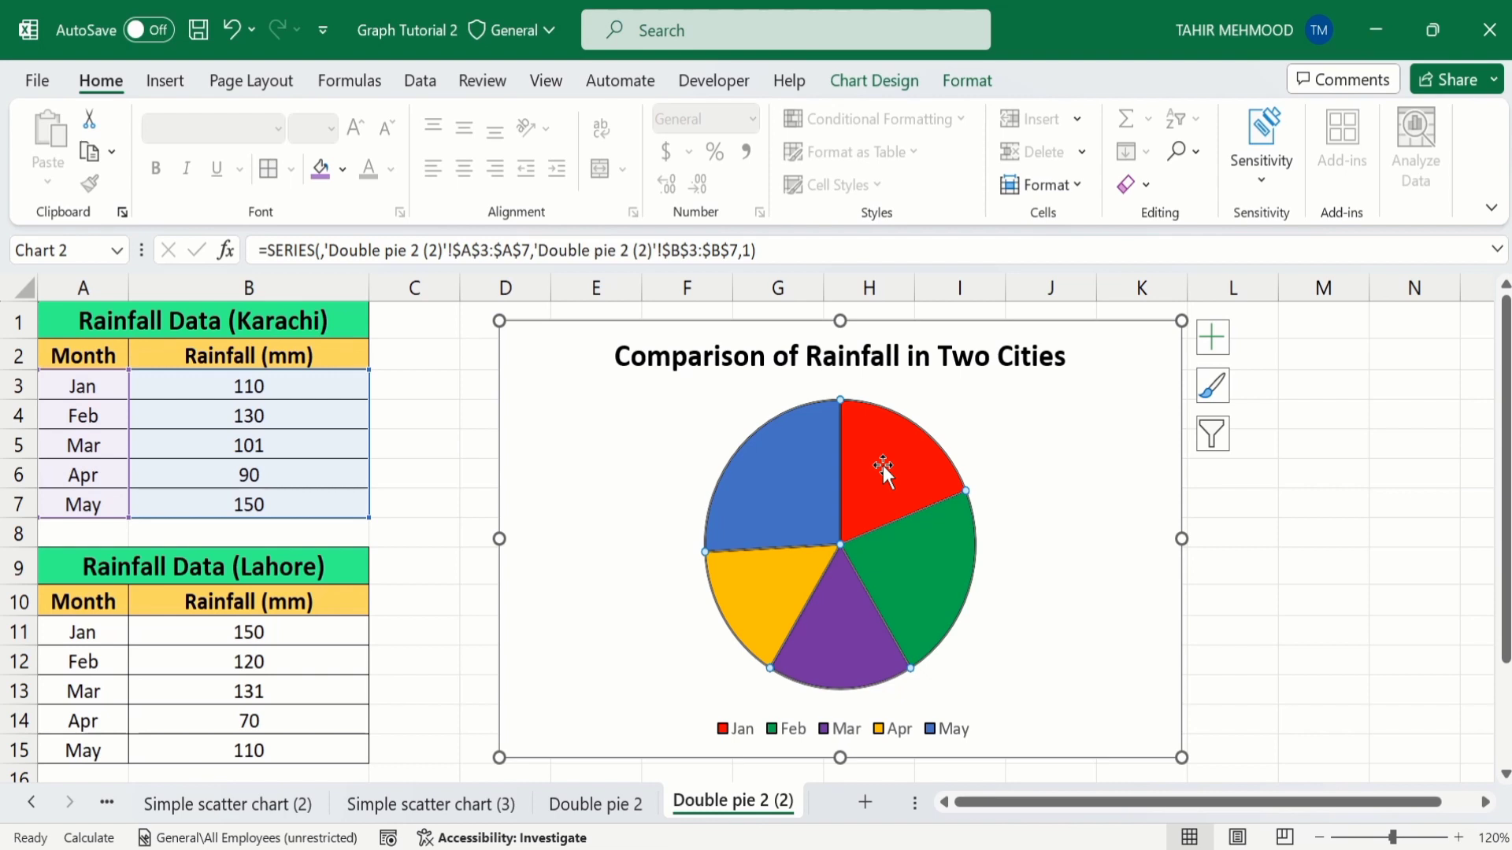
left_click(877, 80)
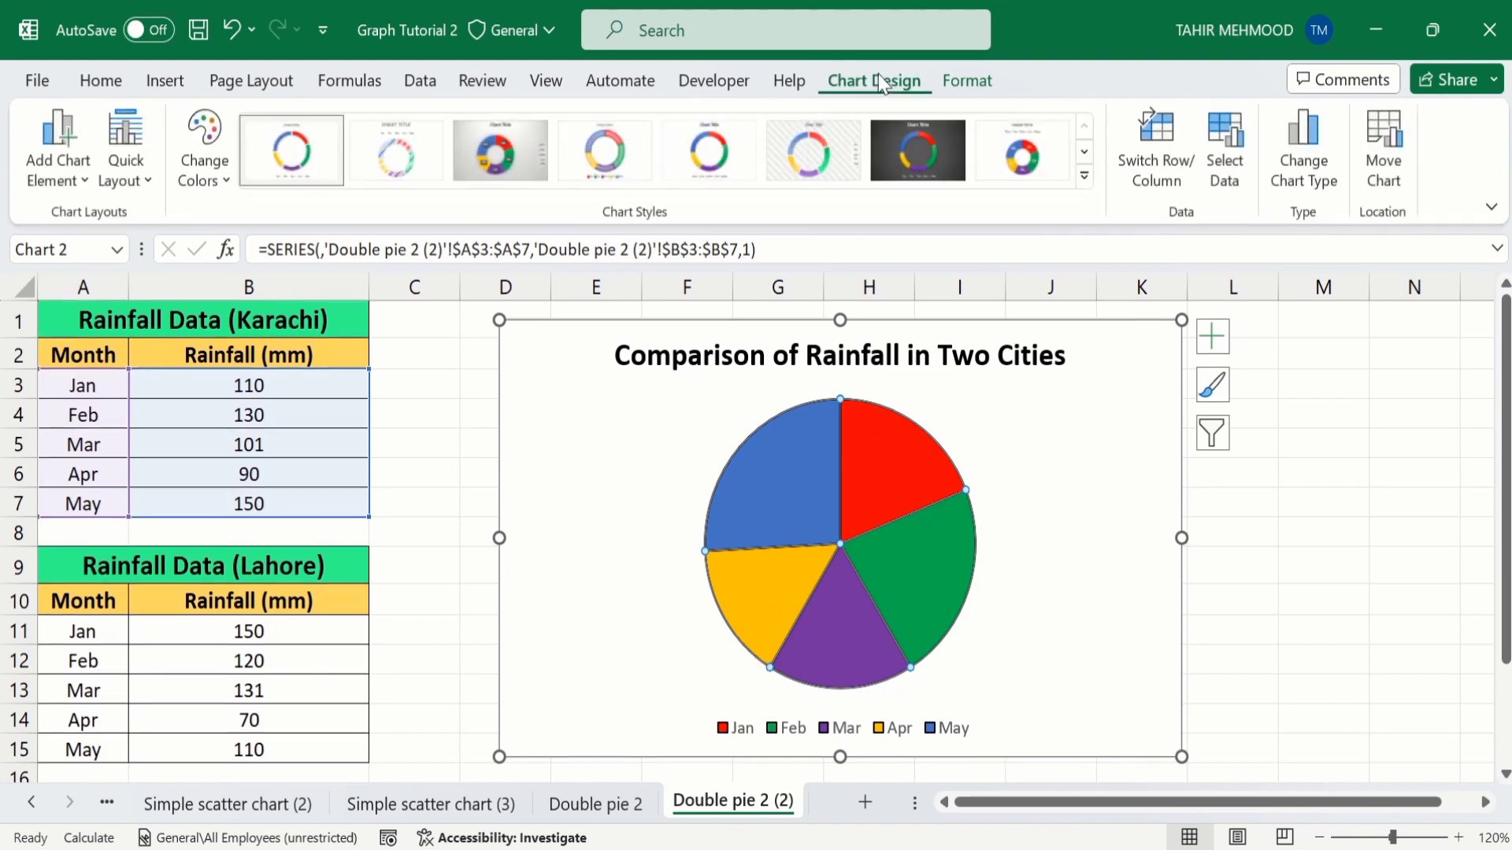
left_click(229, 189)
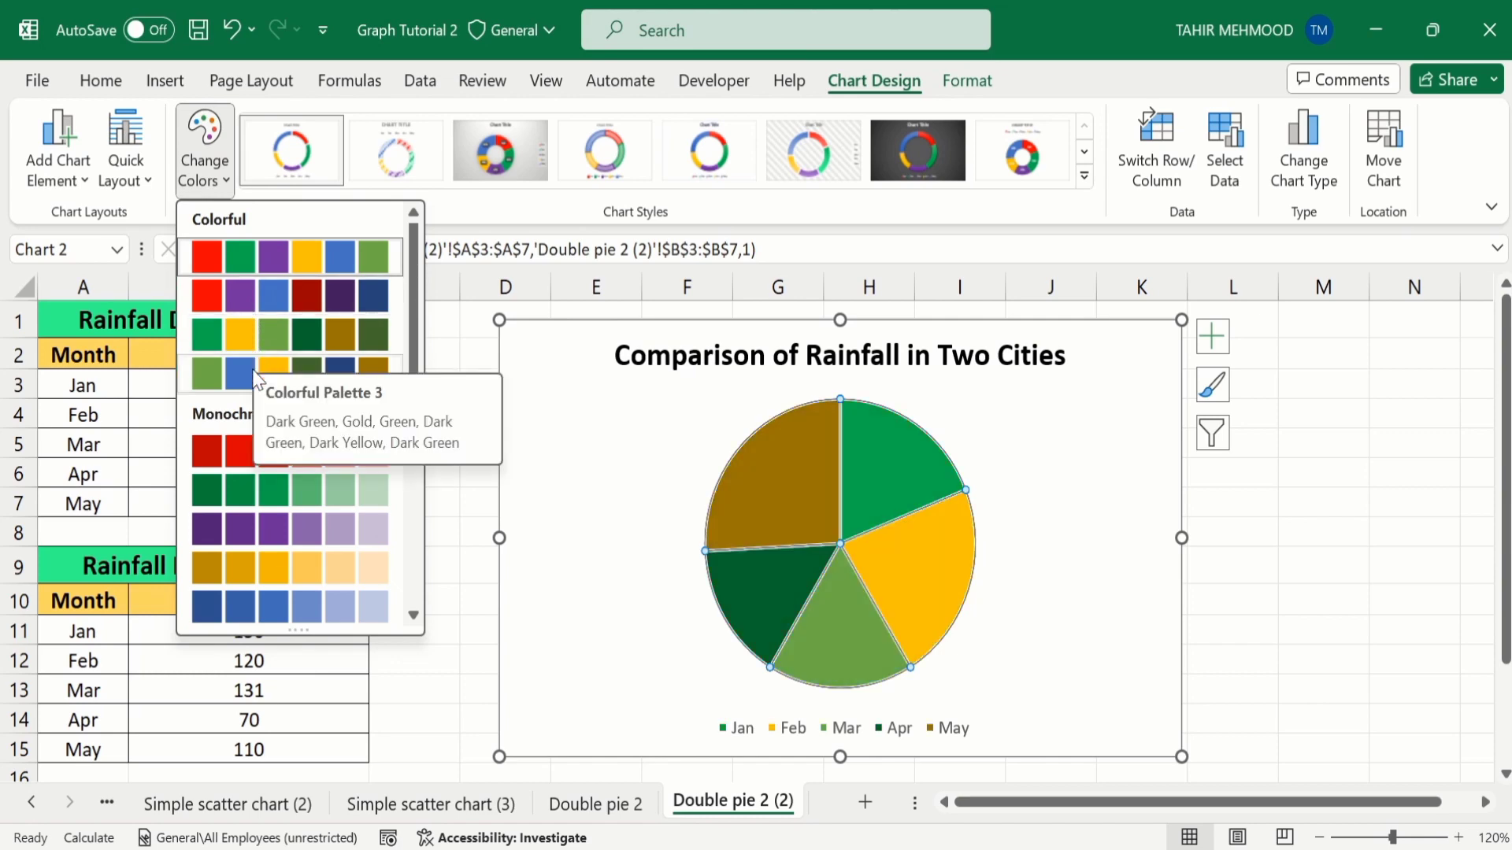
left_click(271, 254)
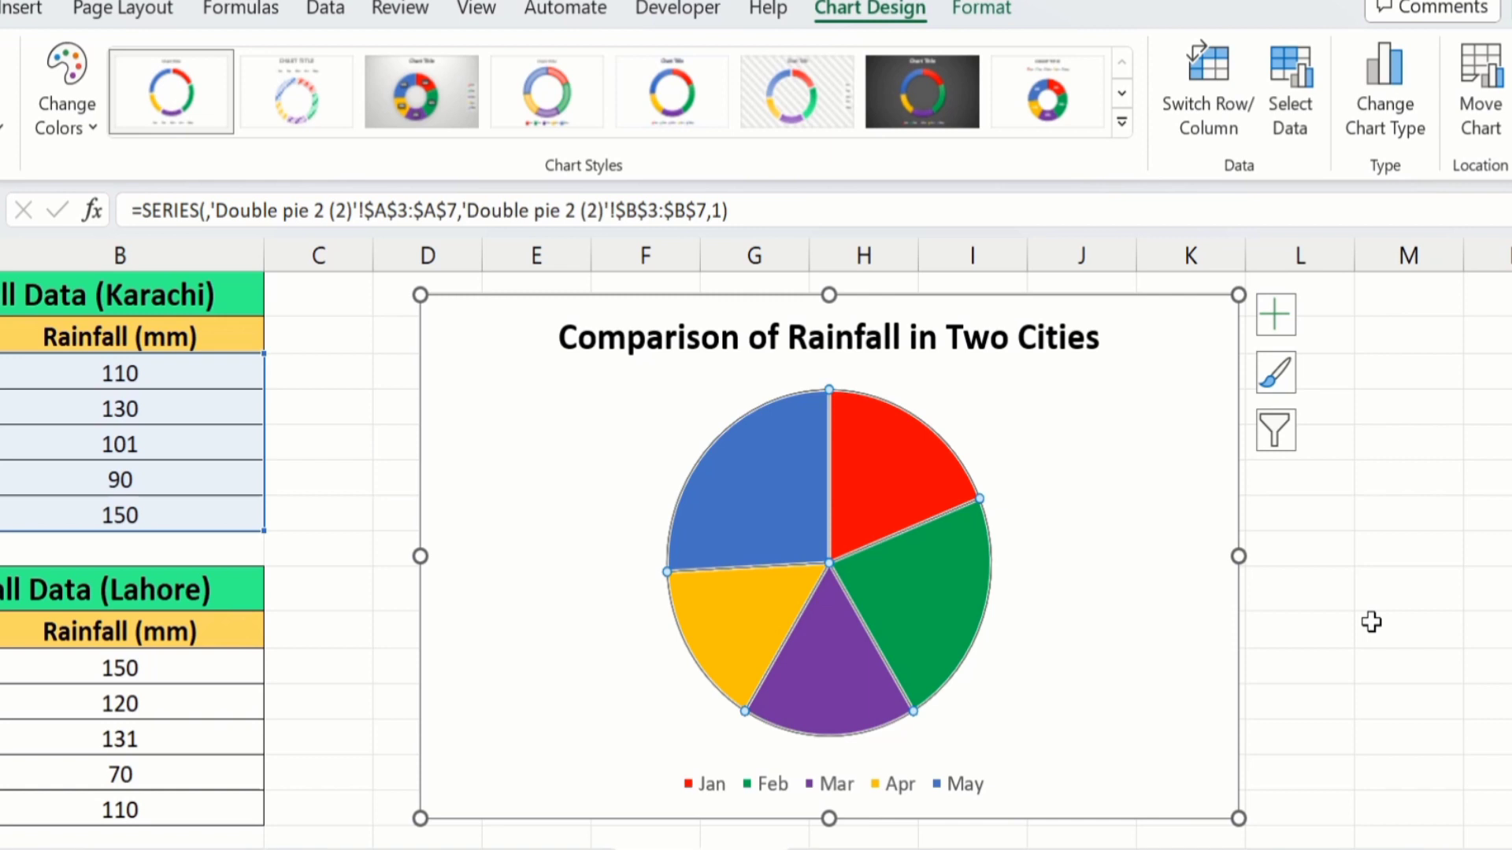
left_click(1371, 623)
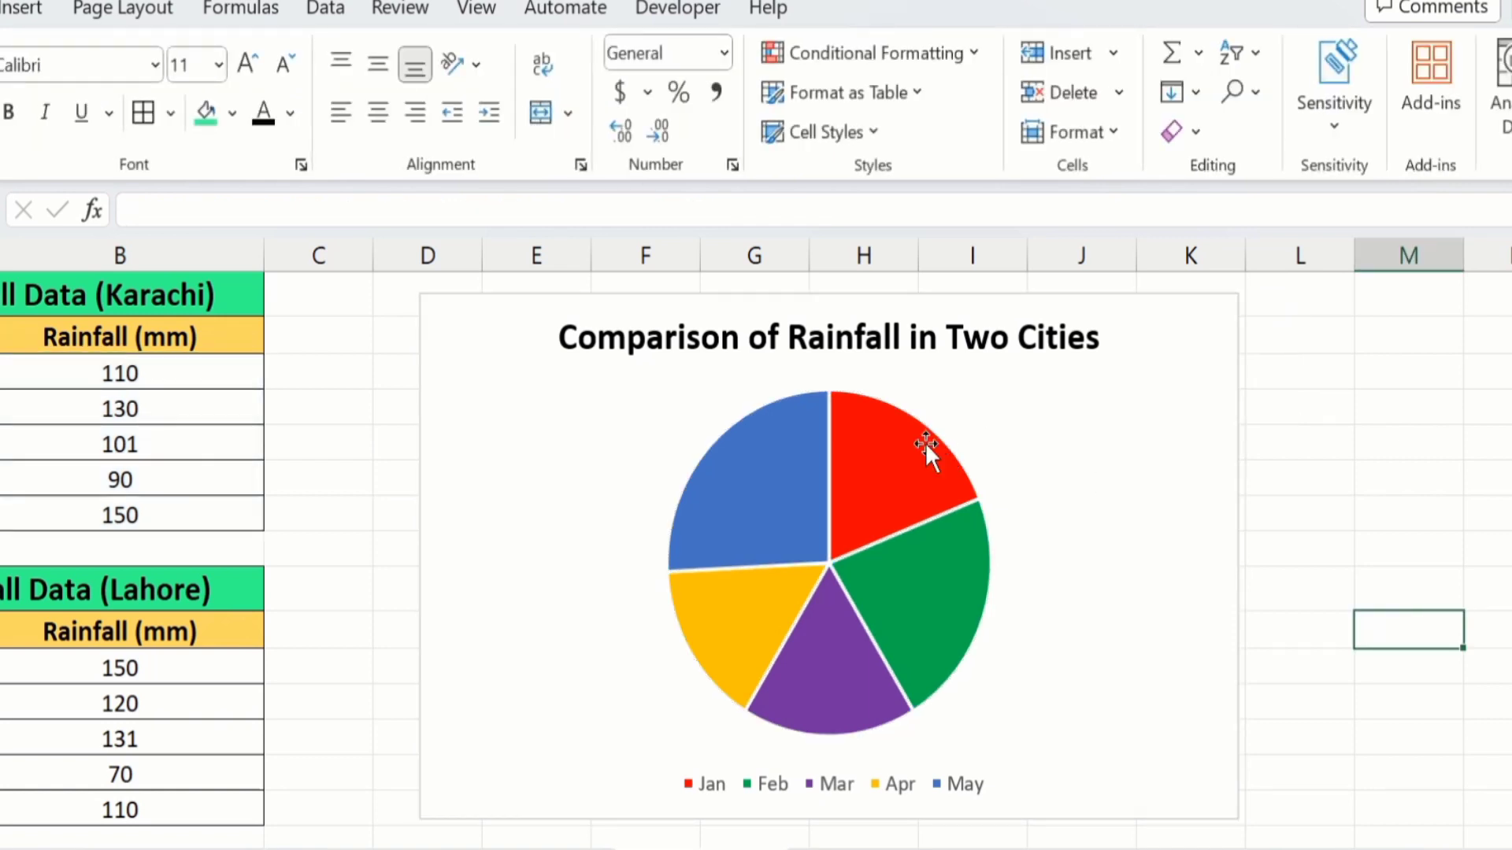
Step: Give only the Jan slice of the pie a solid fill in standard red
left_click(881, 483)
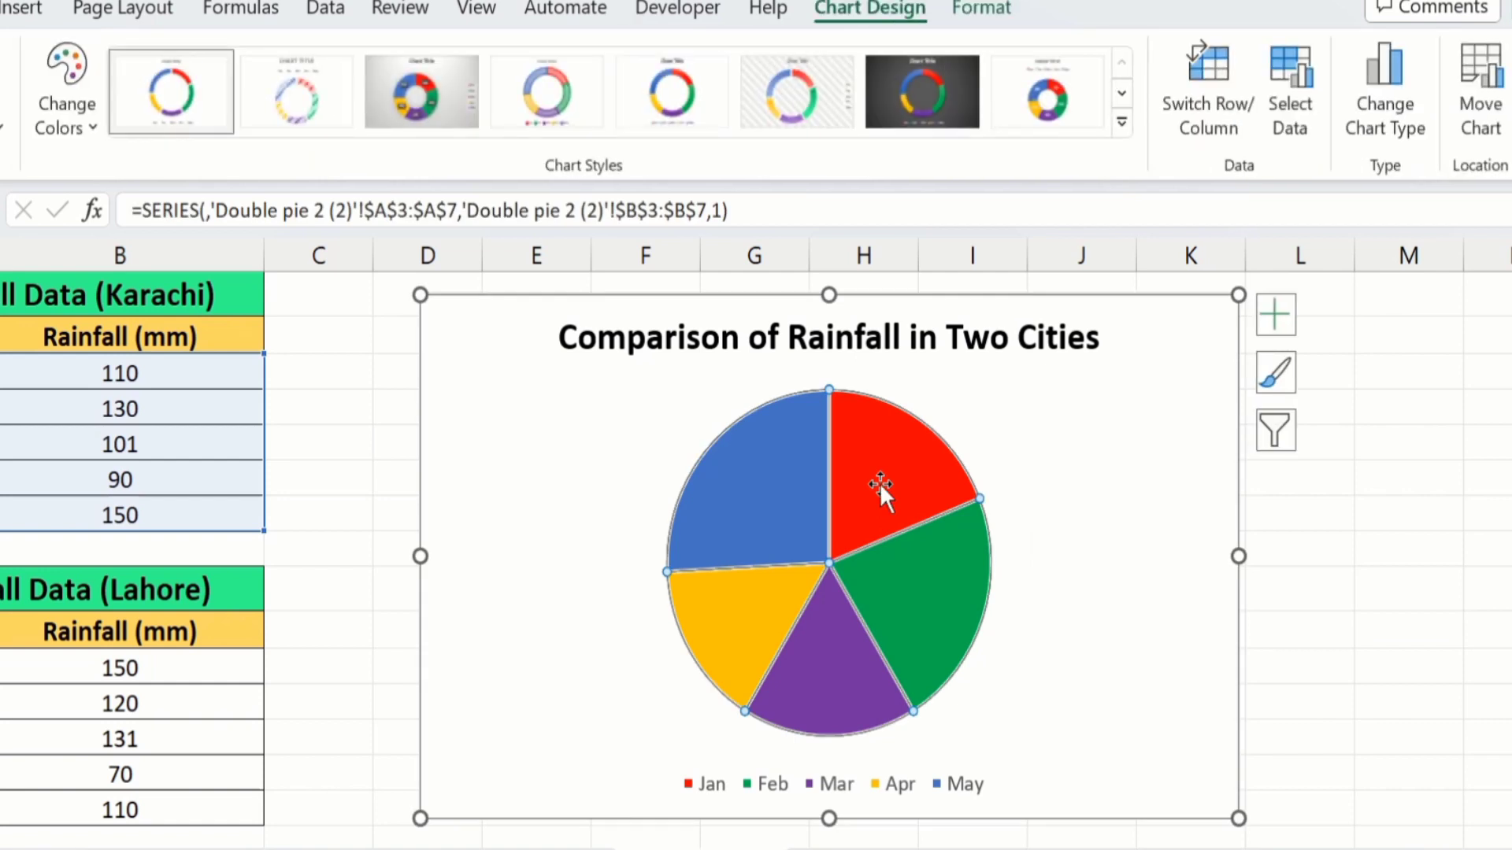
left_click(880, 484)
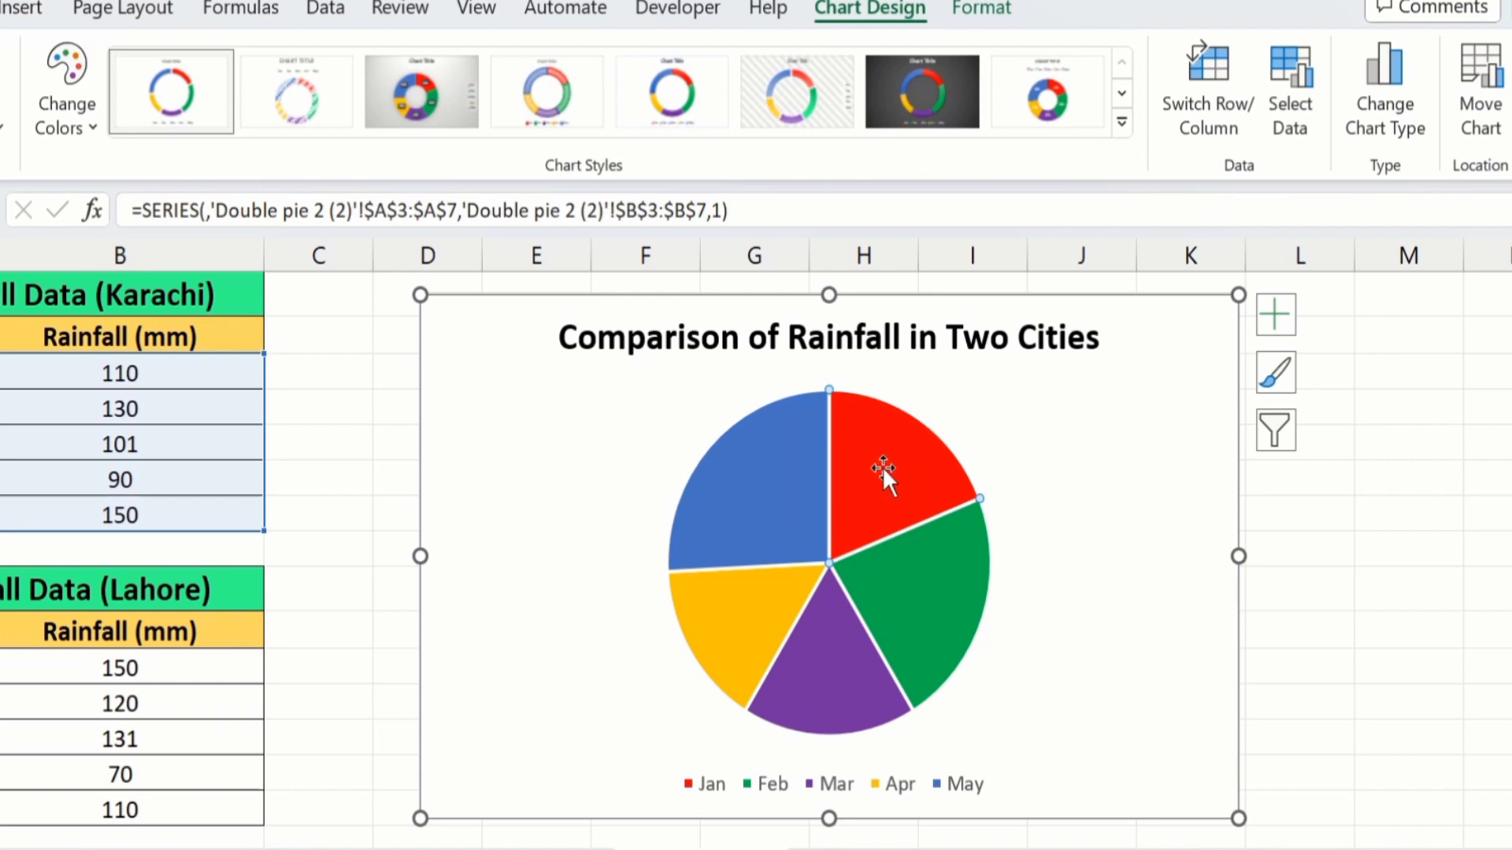
right_click(882, 466)
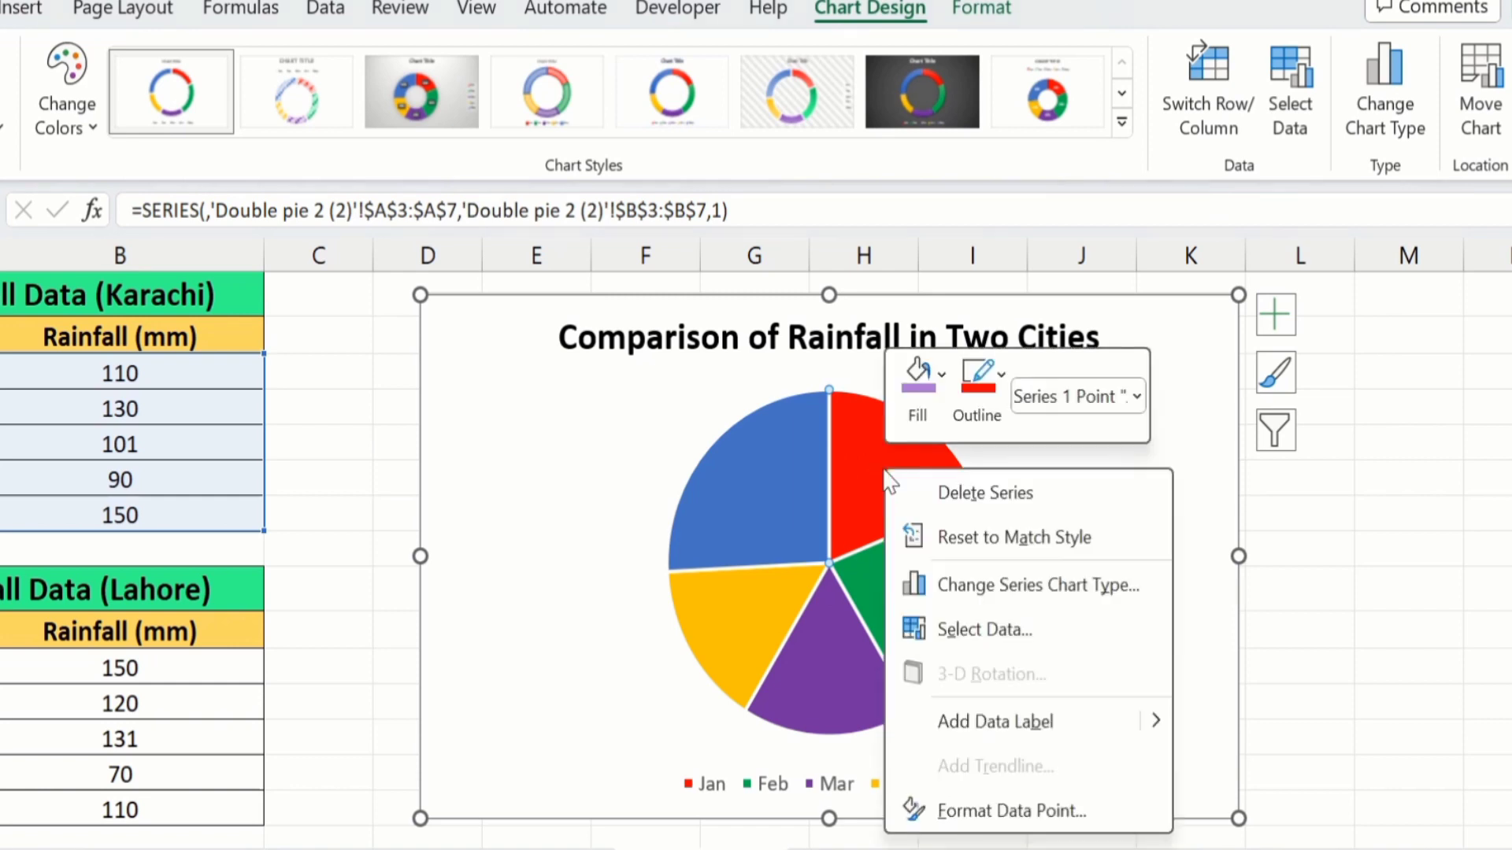
left_click(1012, 811)
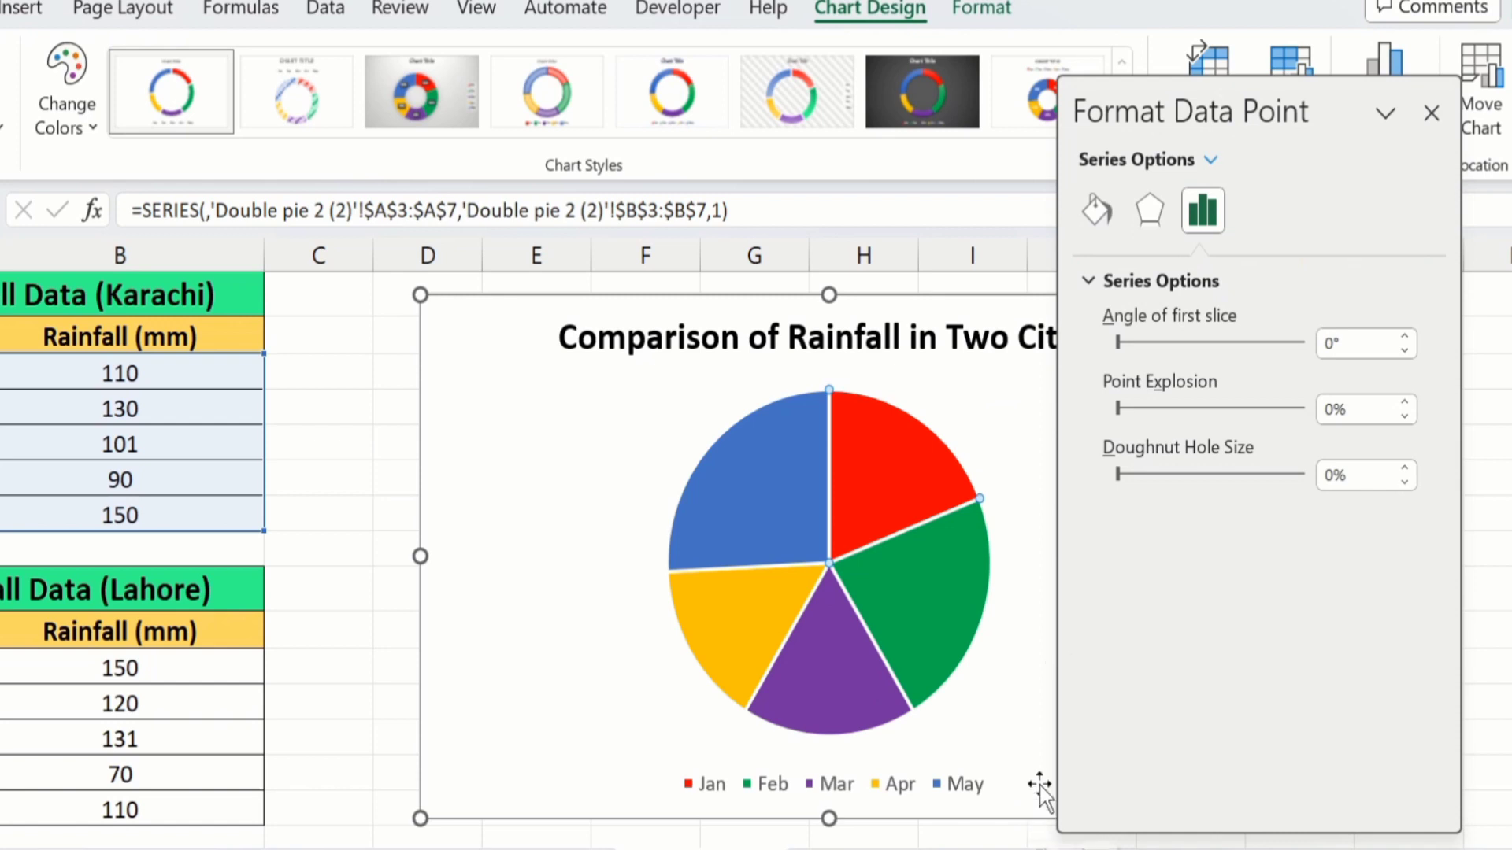
left_click(1097, 210)
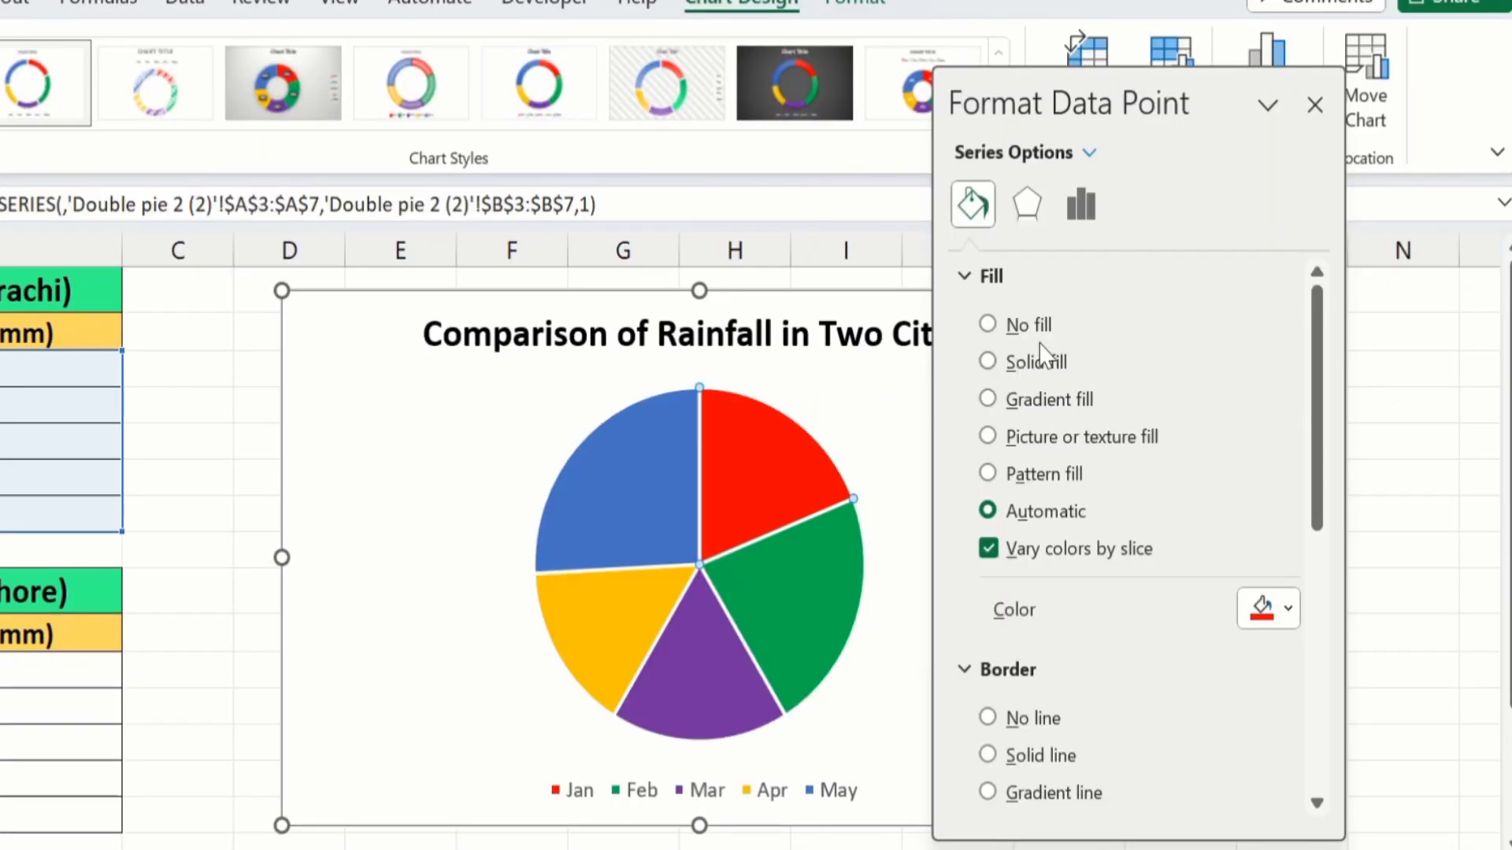
left_click(986, 363)
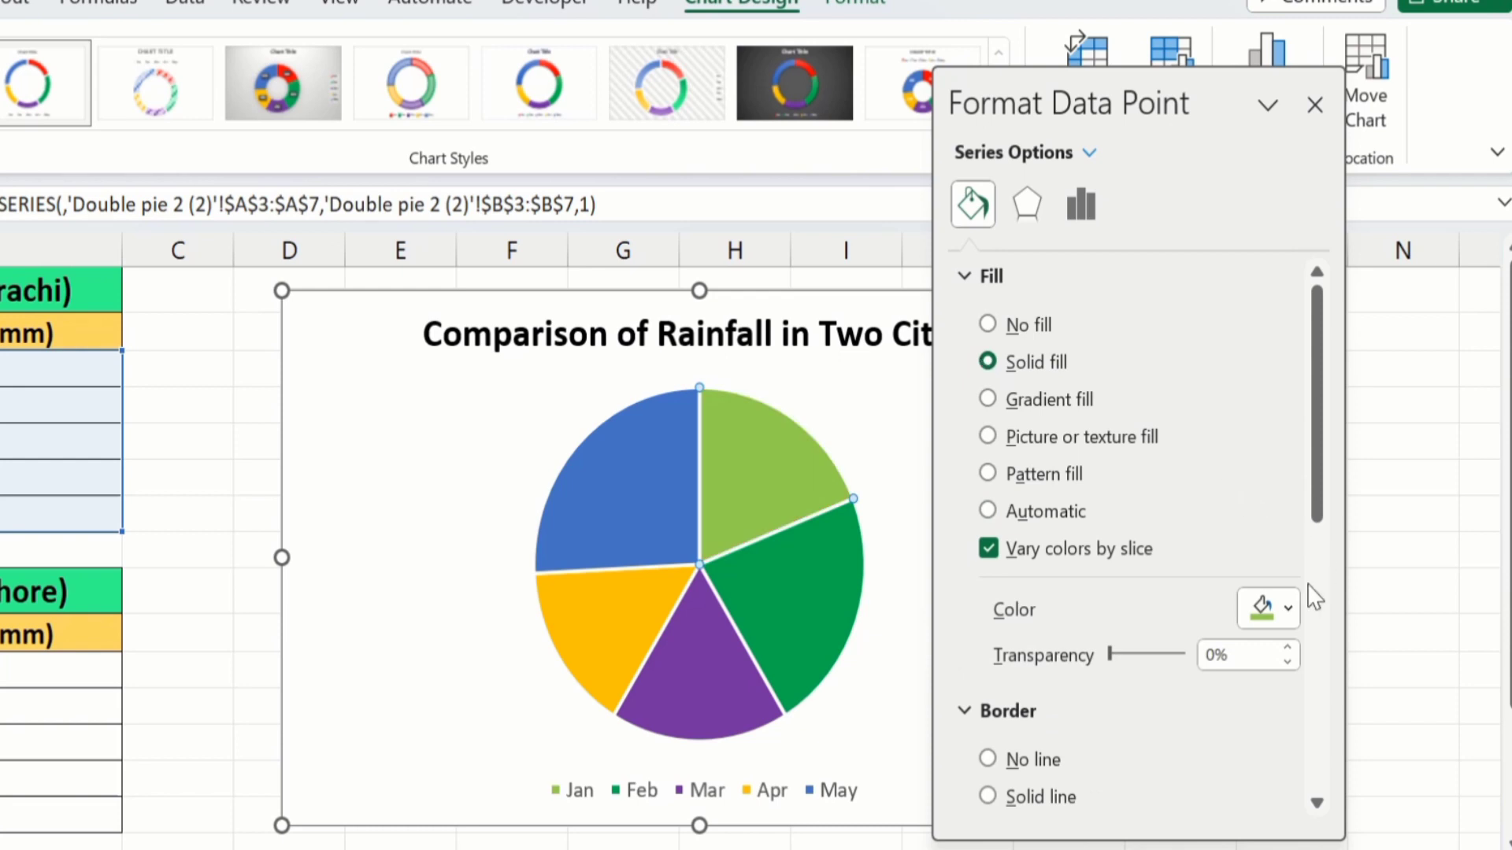
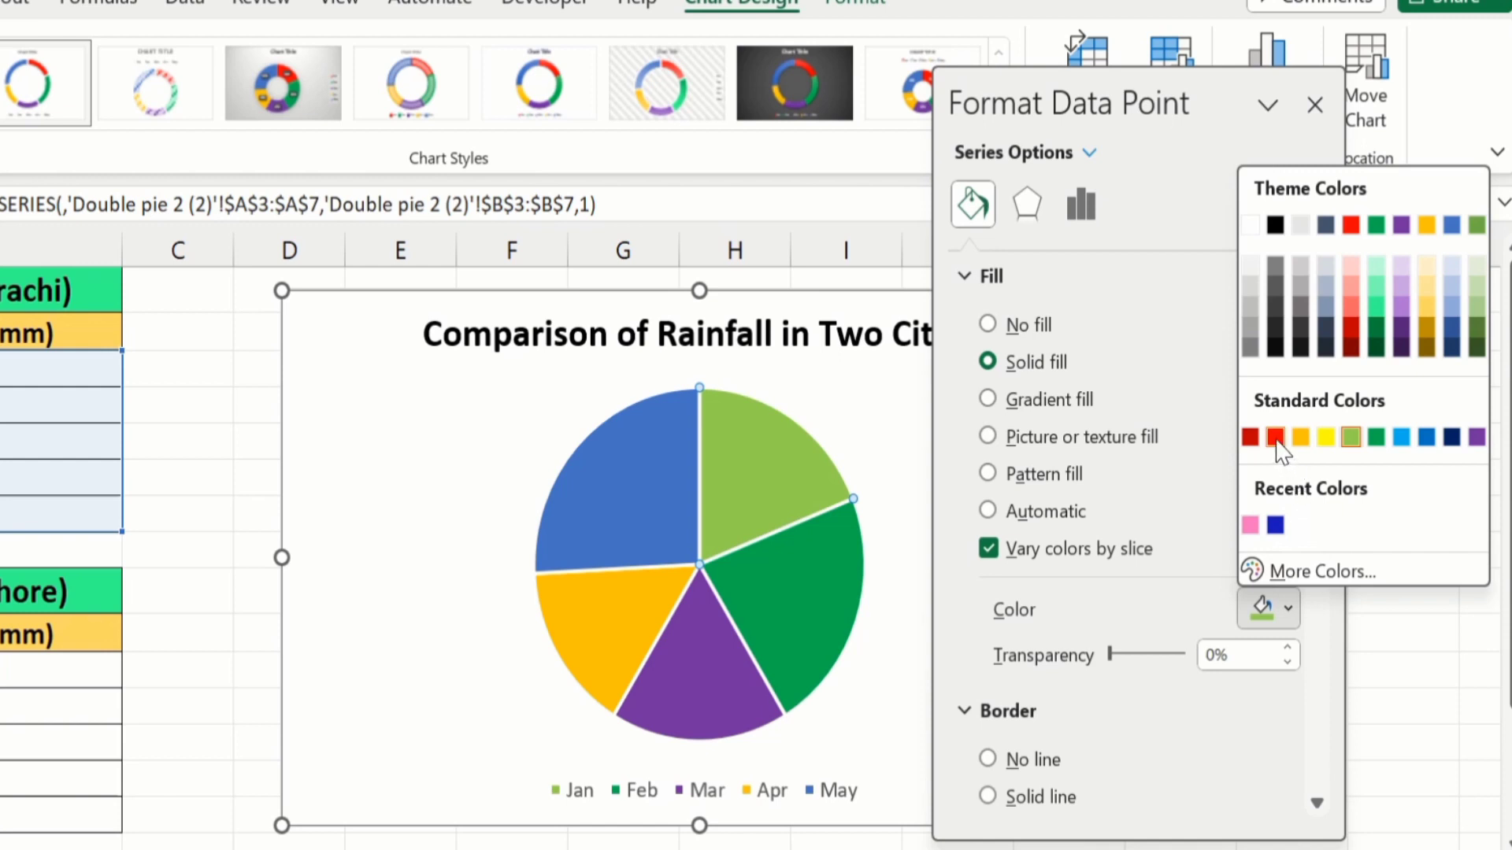
left_click(1276, 438)
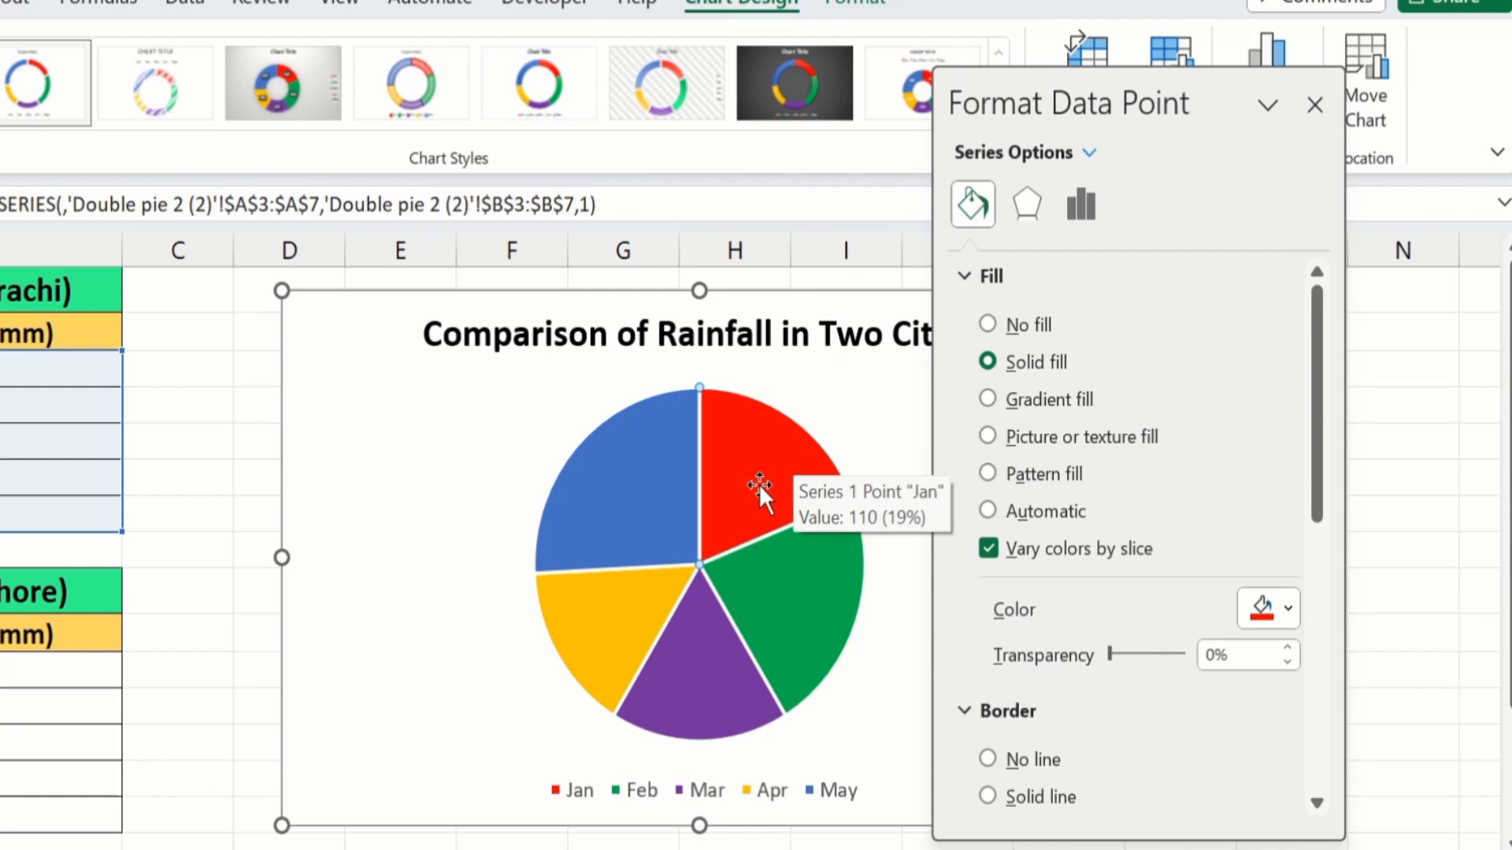
Step: Give the May slice a solid fill in standard light blue
left_click(643, 475)
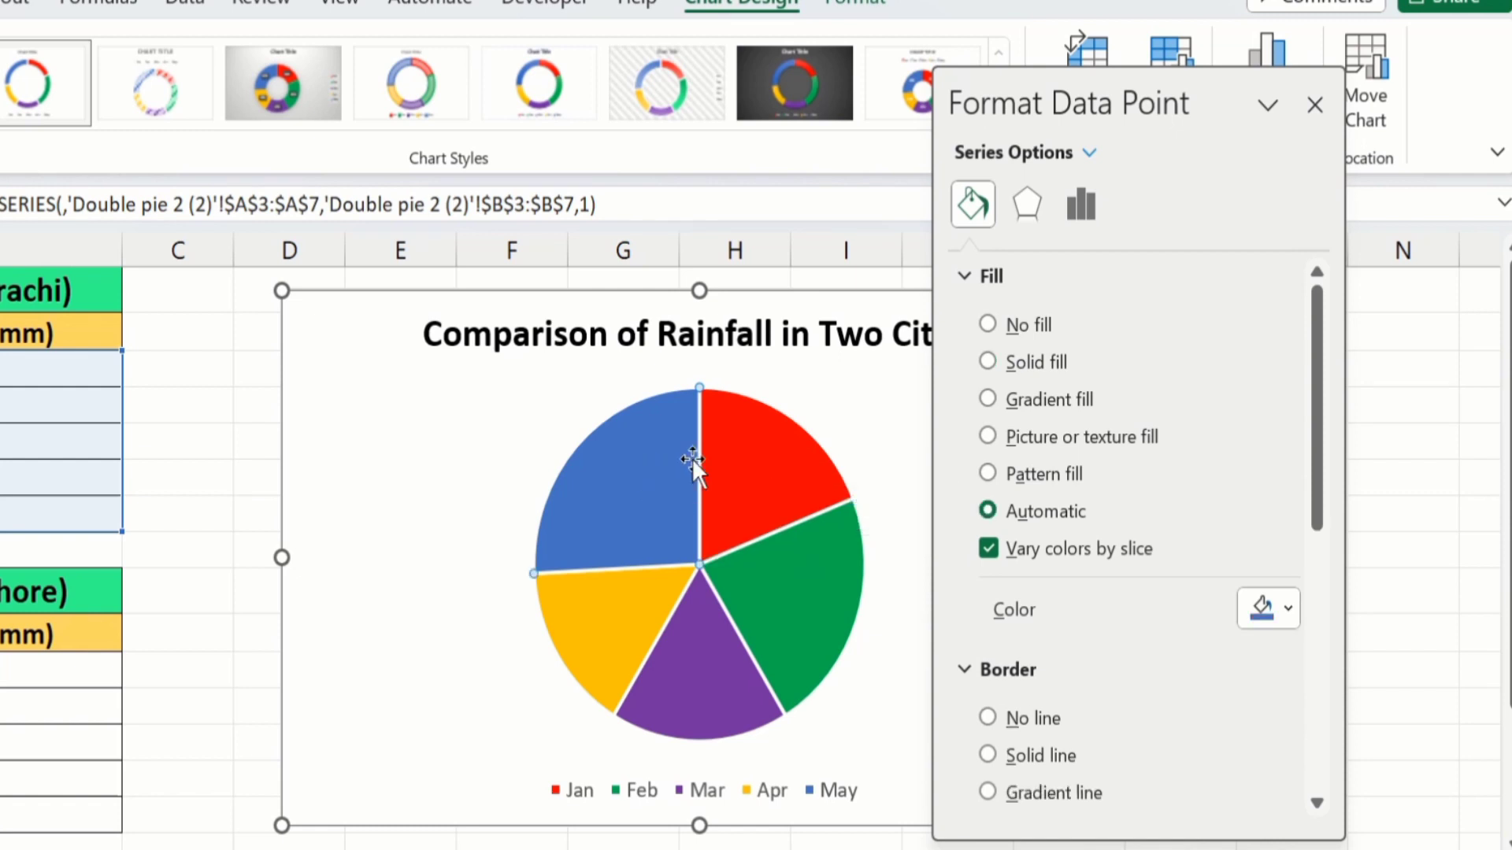
left_click(988, 362)
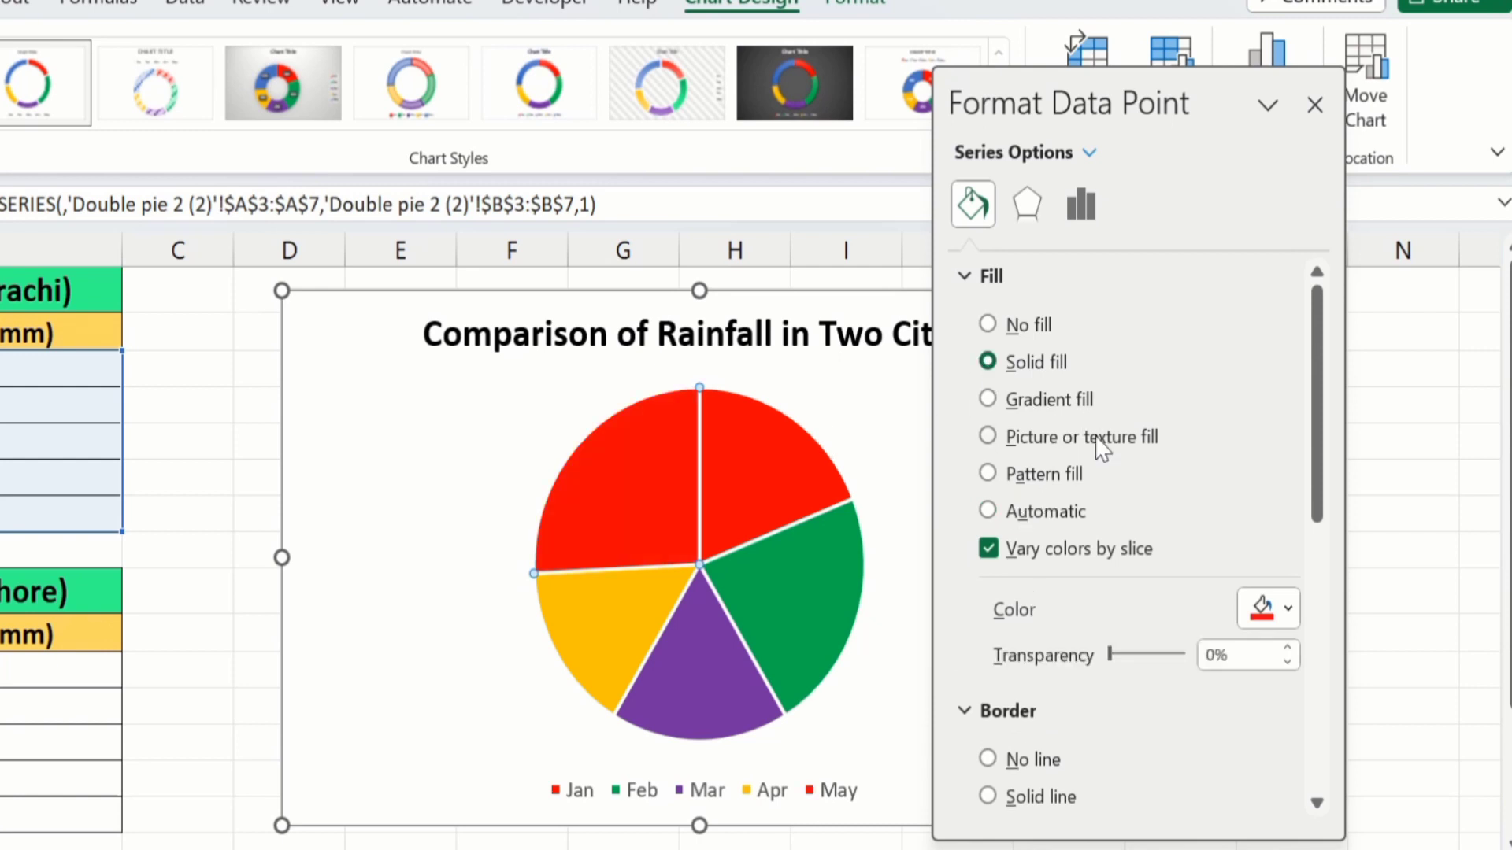
left_click(1287, 606)
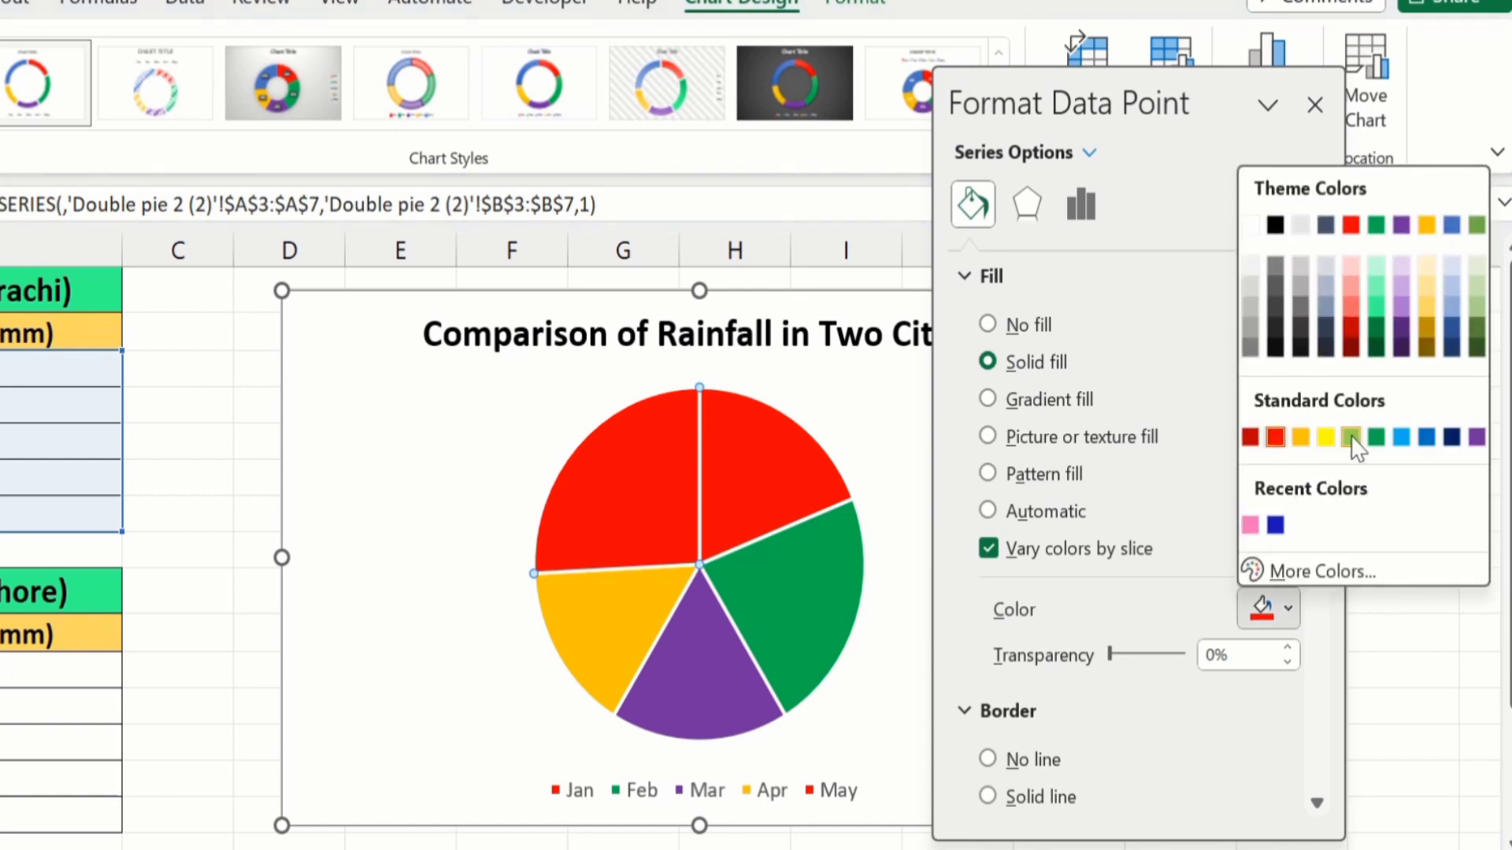
left_click(1401, 438)
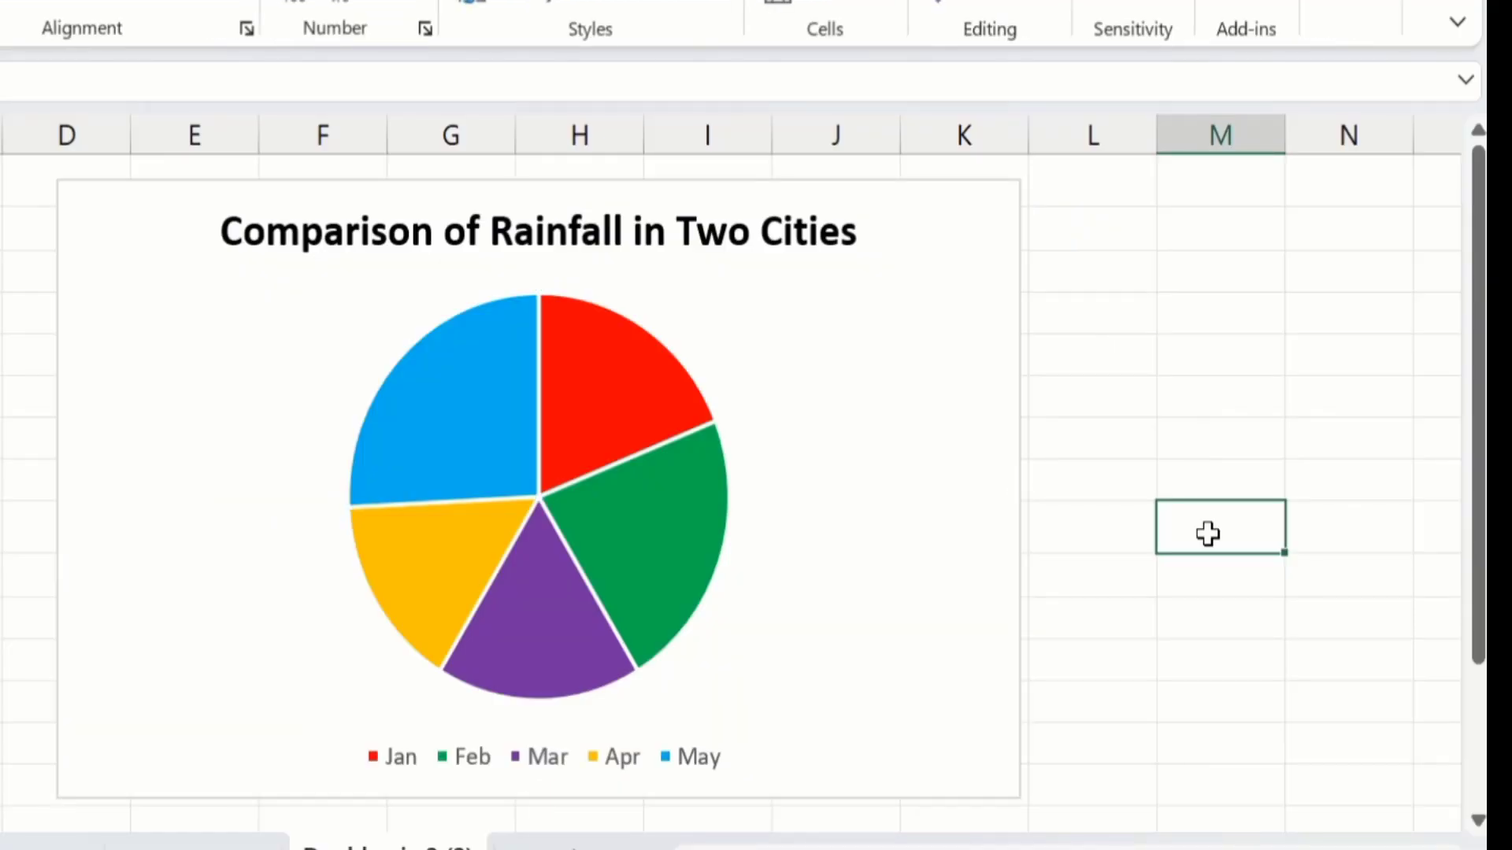
Step: Add data labels to the slices of the Karachi pie
left_click(611, 372)
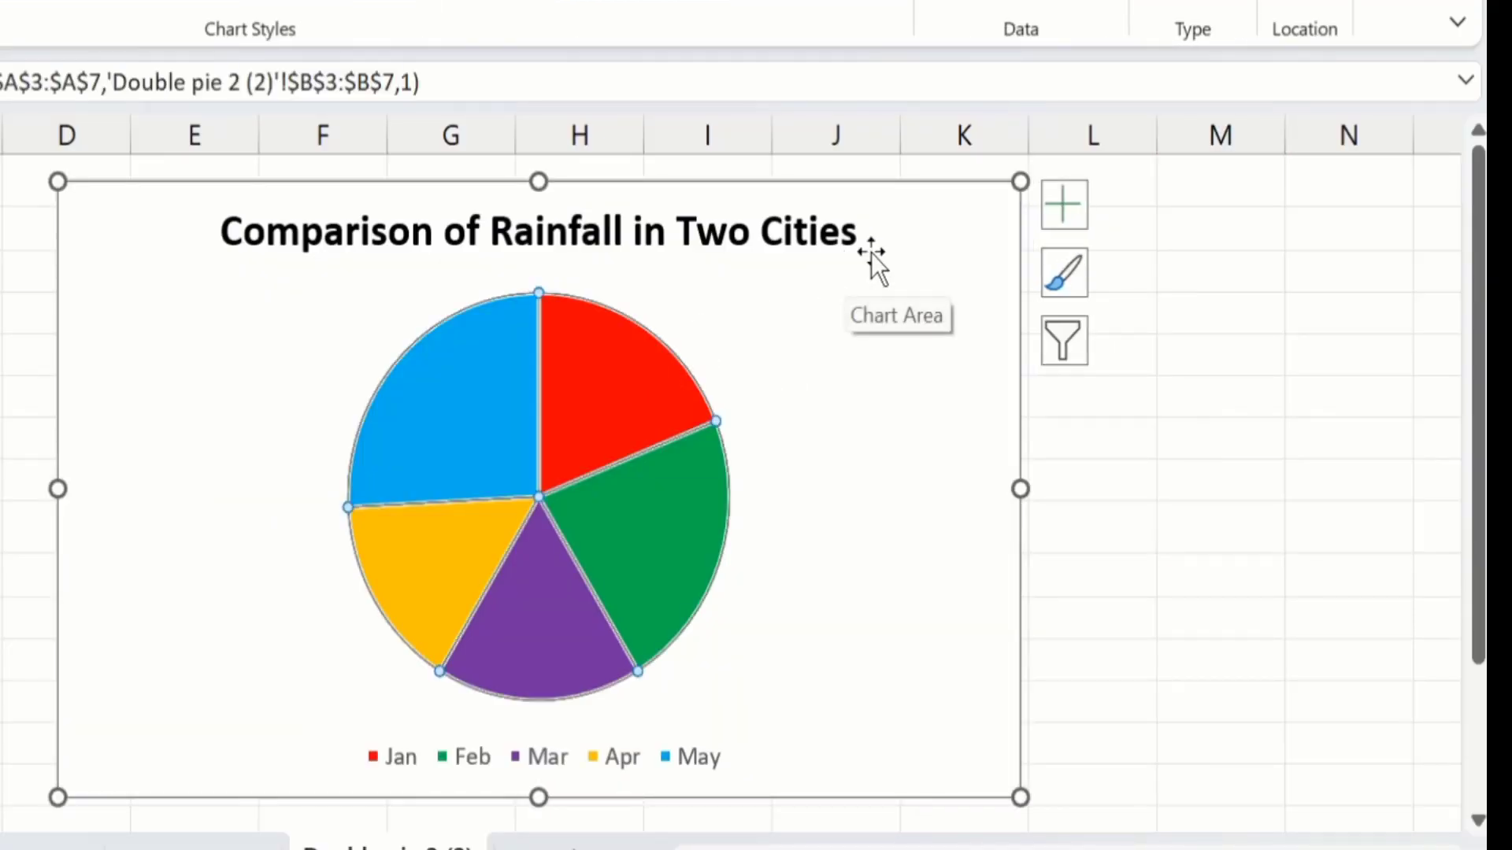
left_click(1062, 201)
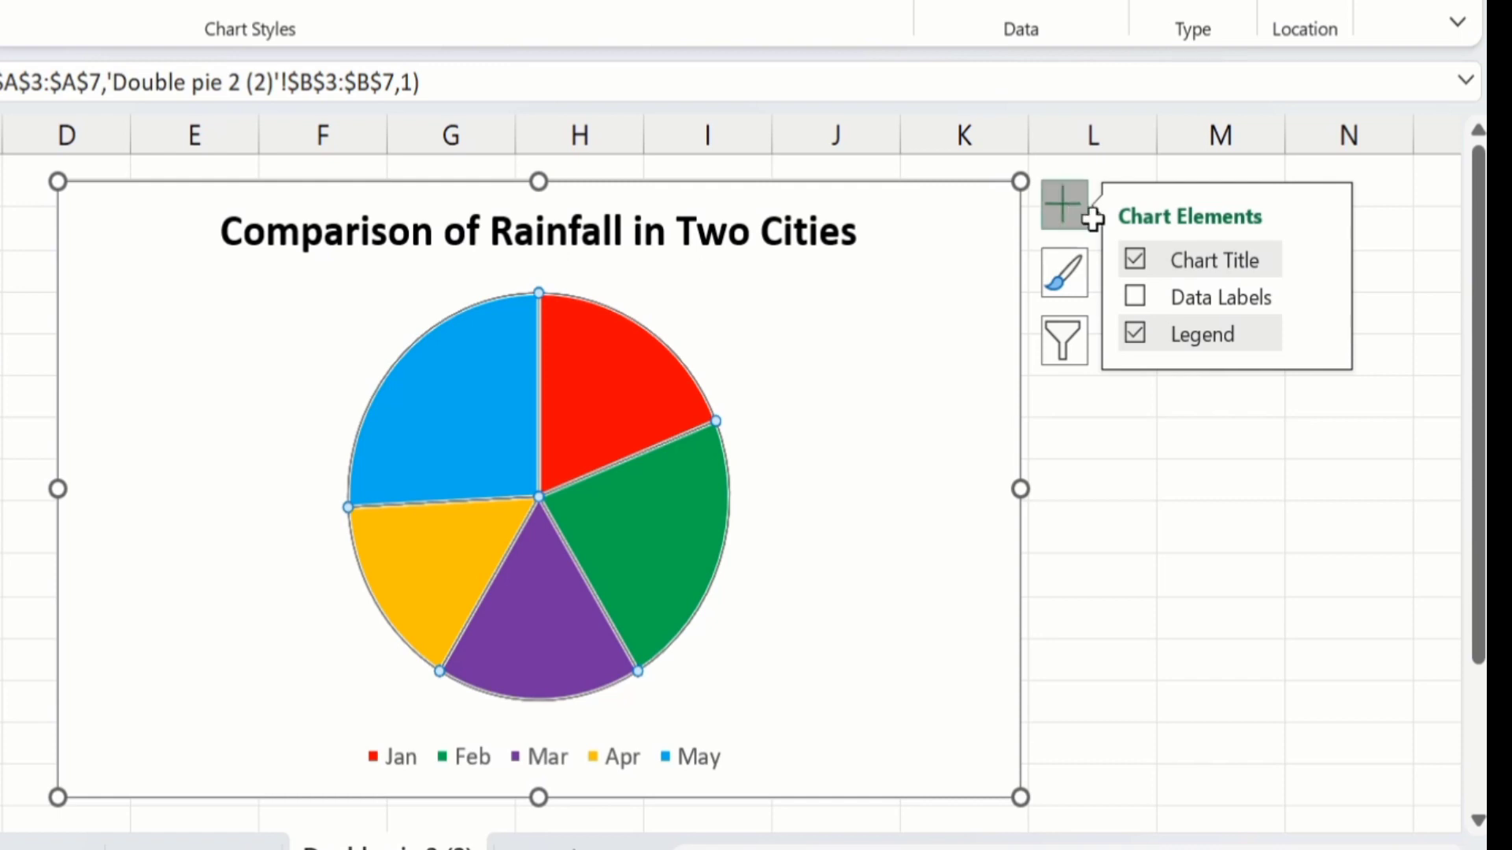
left_click(1136, 296)
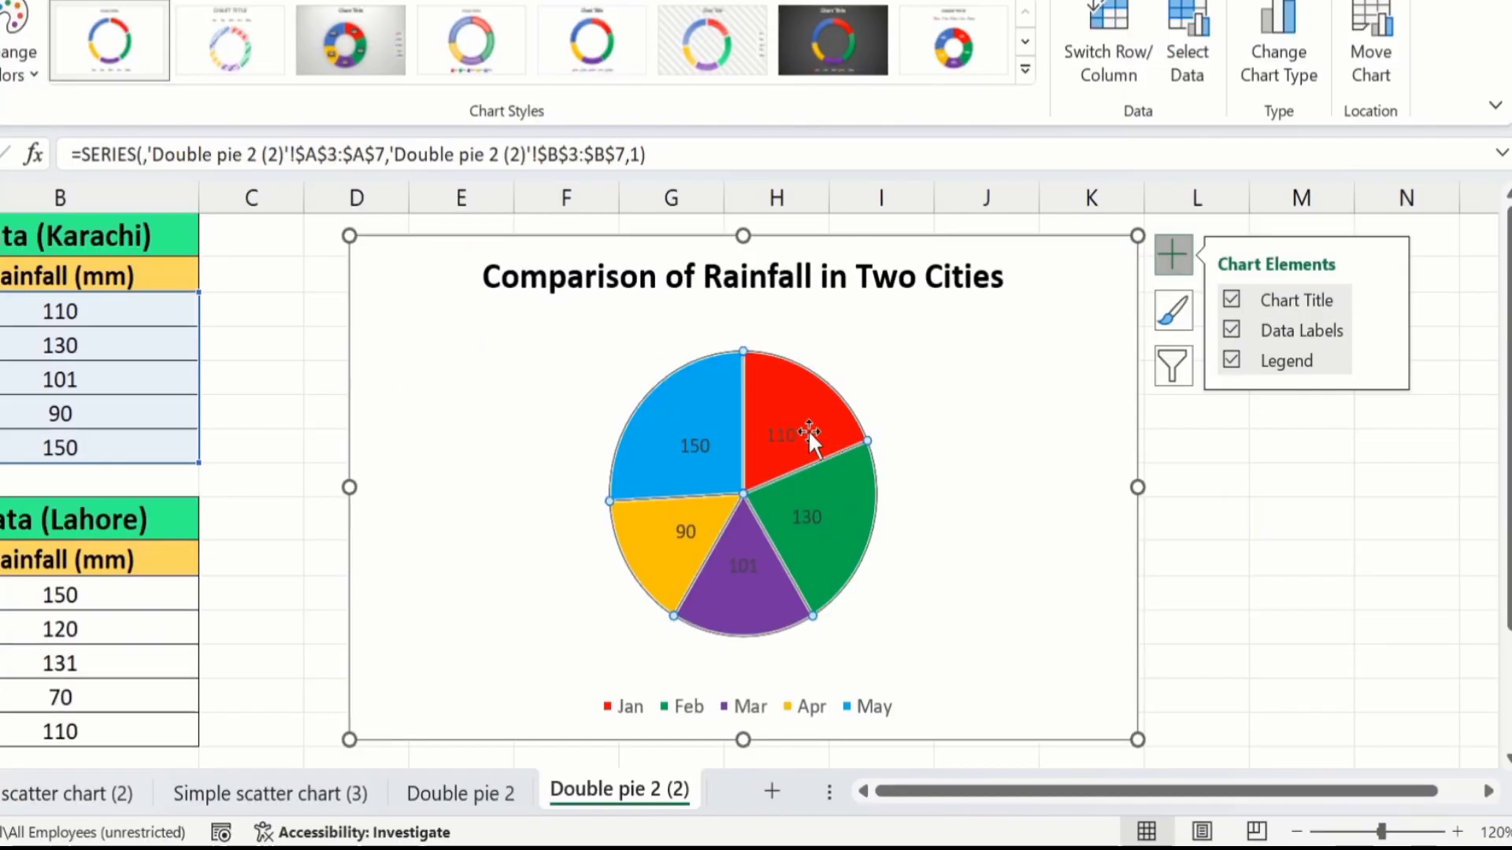
left_click(1242, 530)
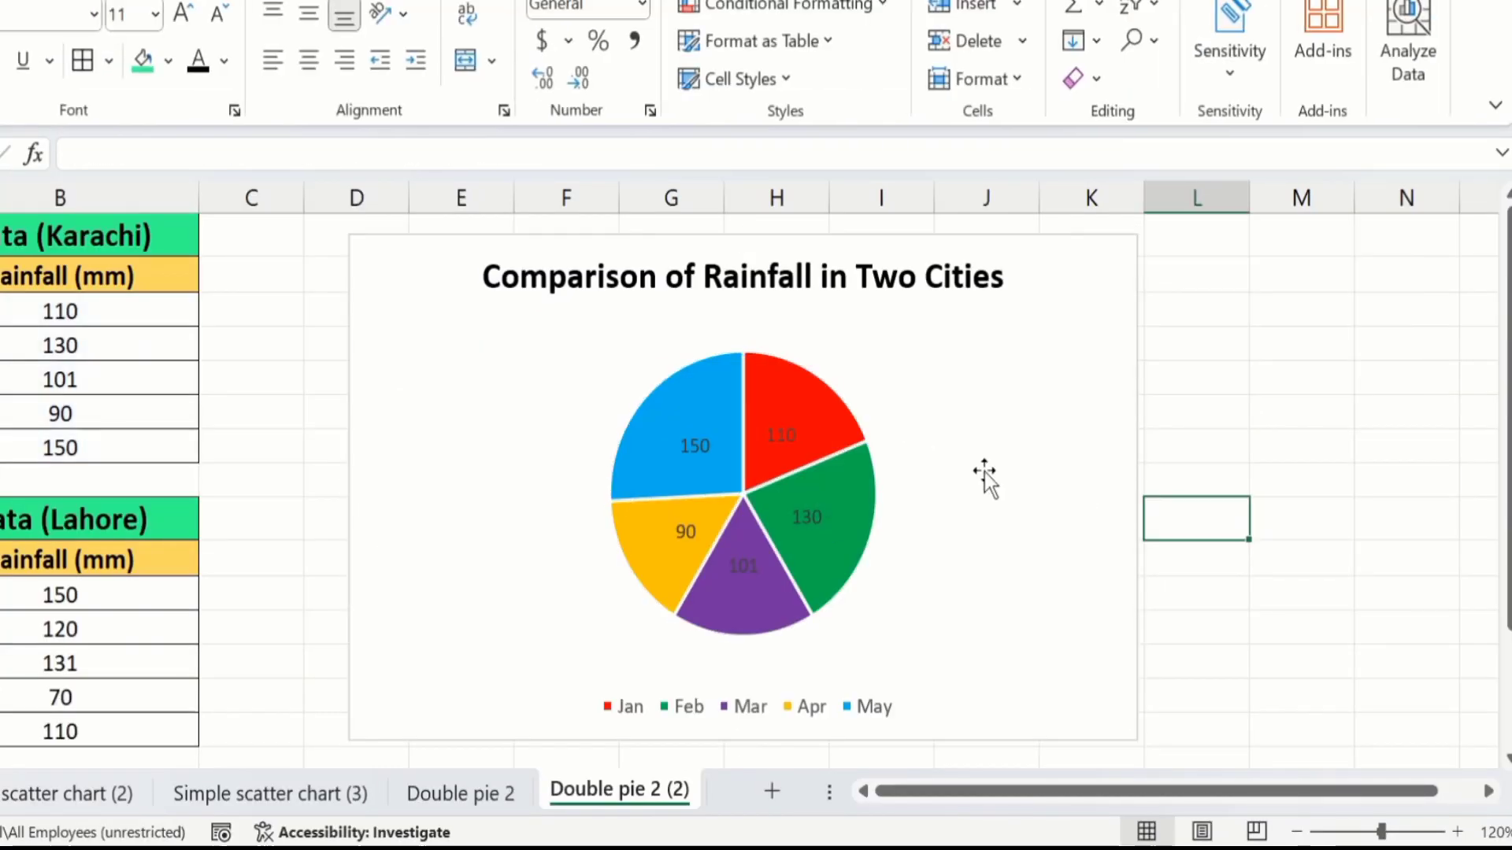
Step: Set the pie's data labels to show category name along with value, separated by a new line
left_click(778, 433)
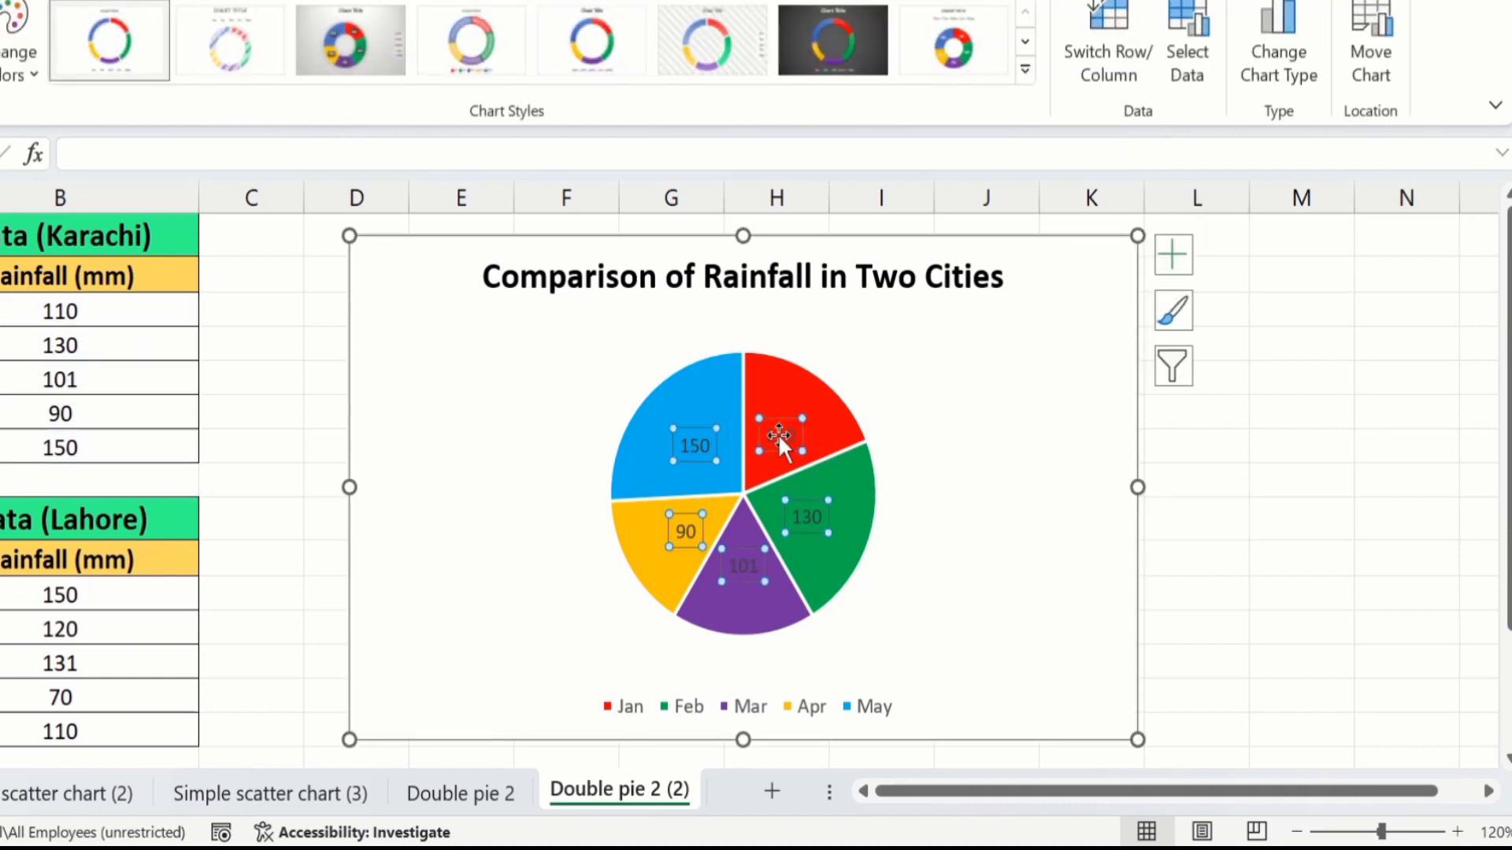
right_click(778, 434)
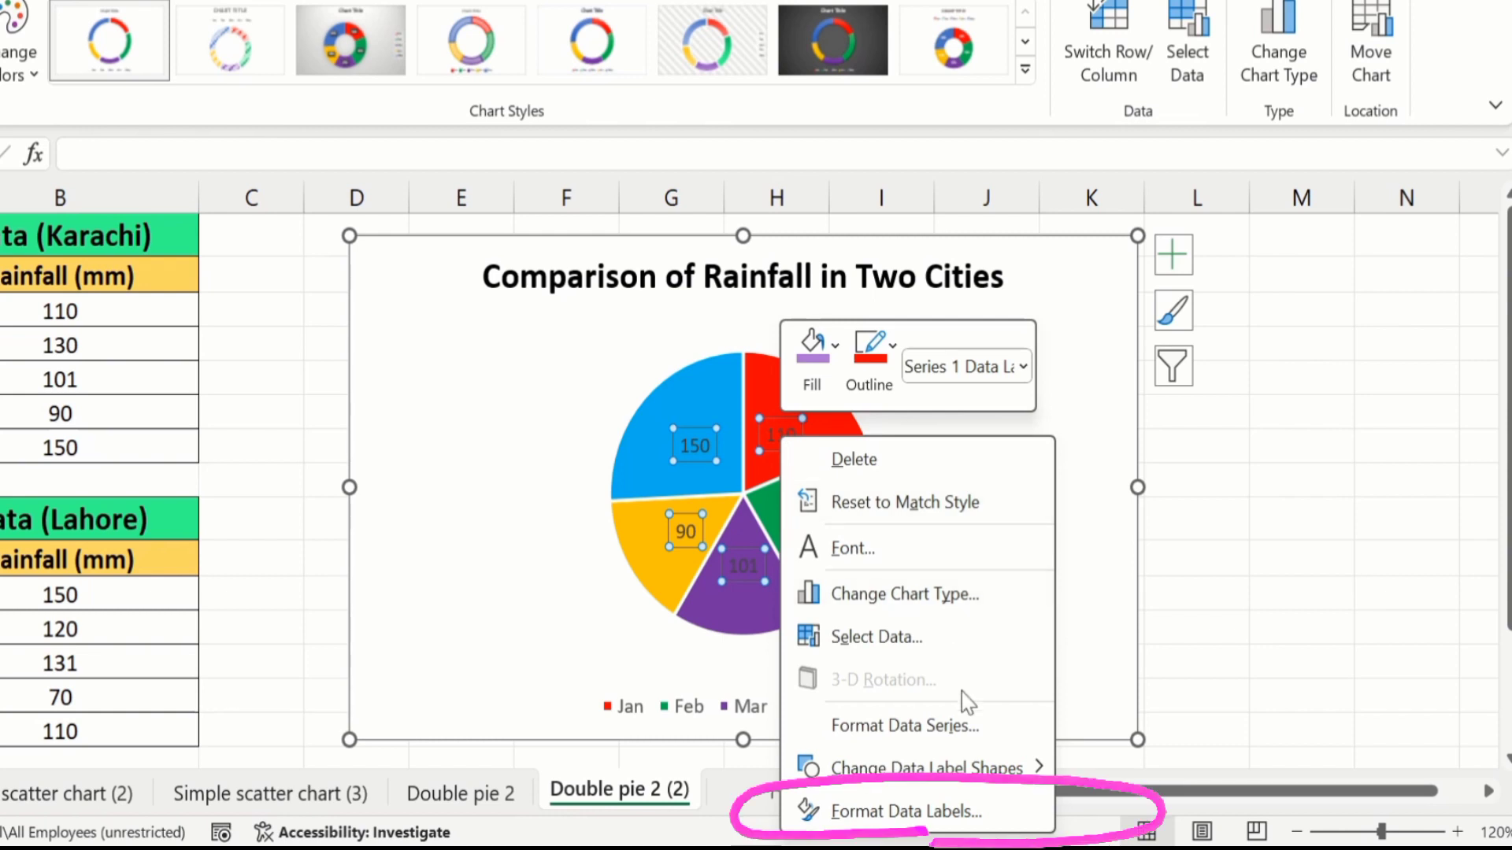
left_click(906, 812)
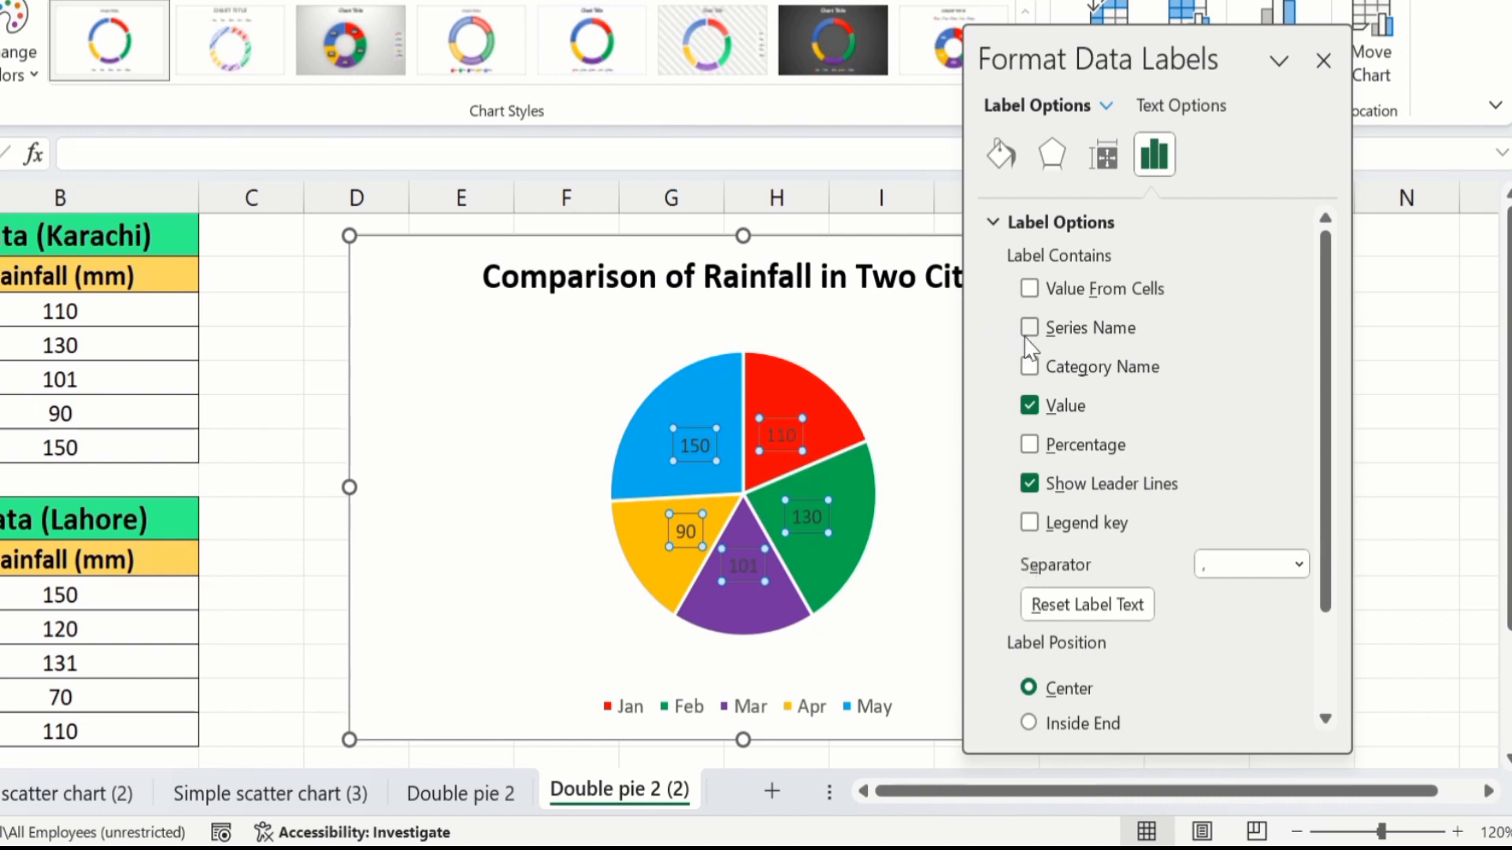
left_click(1029, 367)
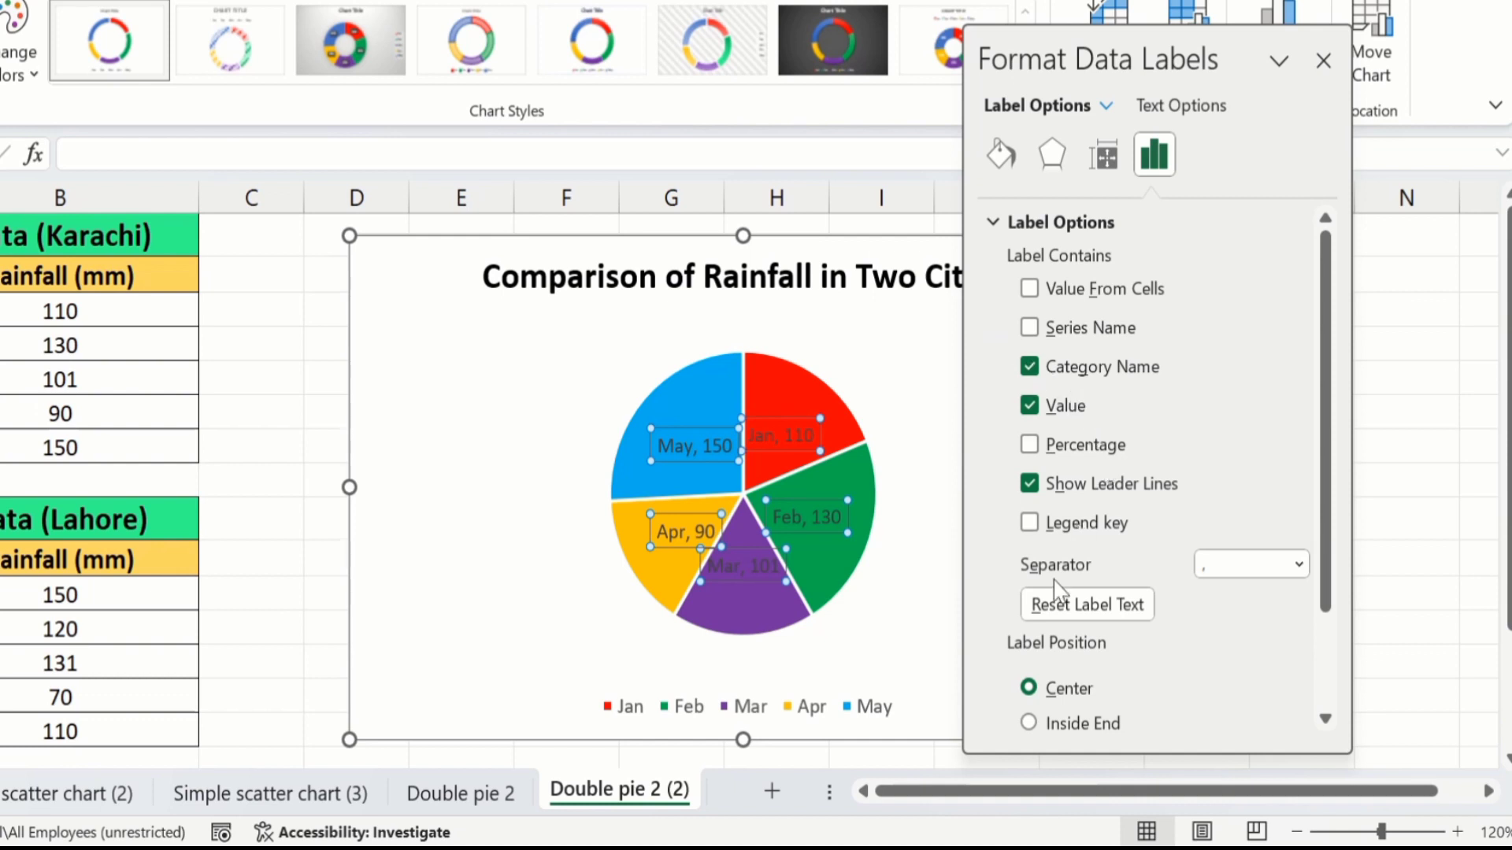
left_click(1301, 564)
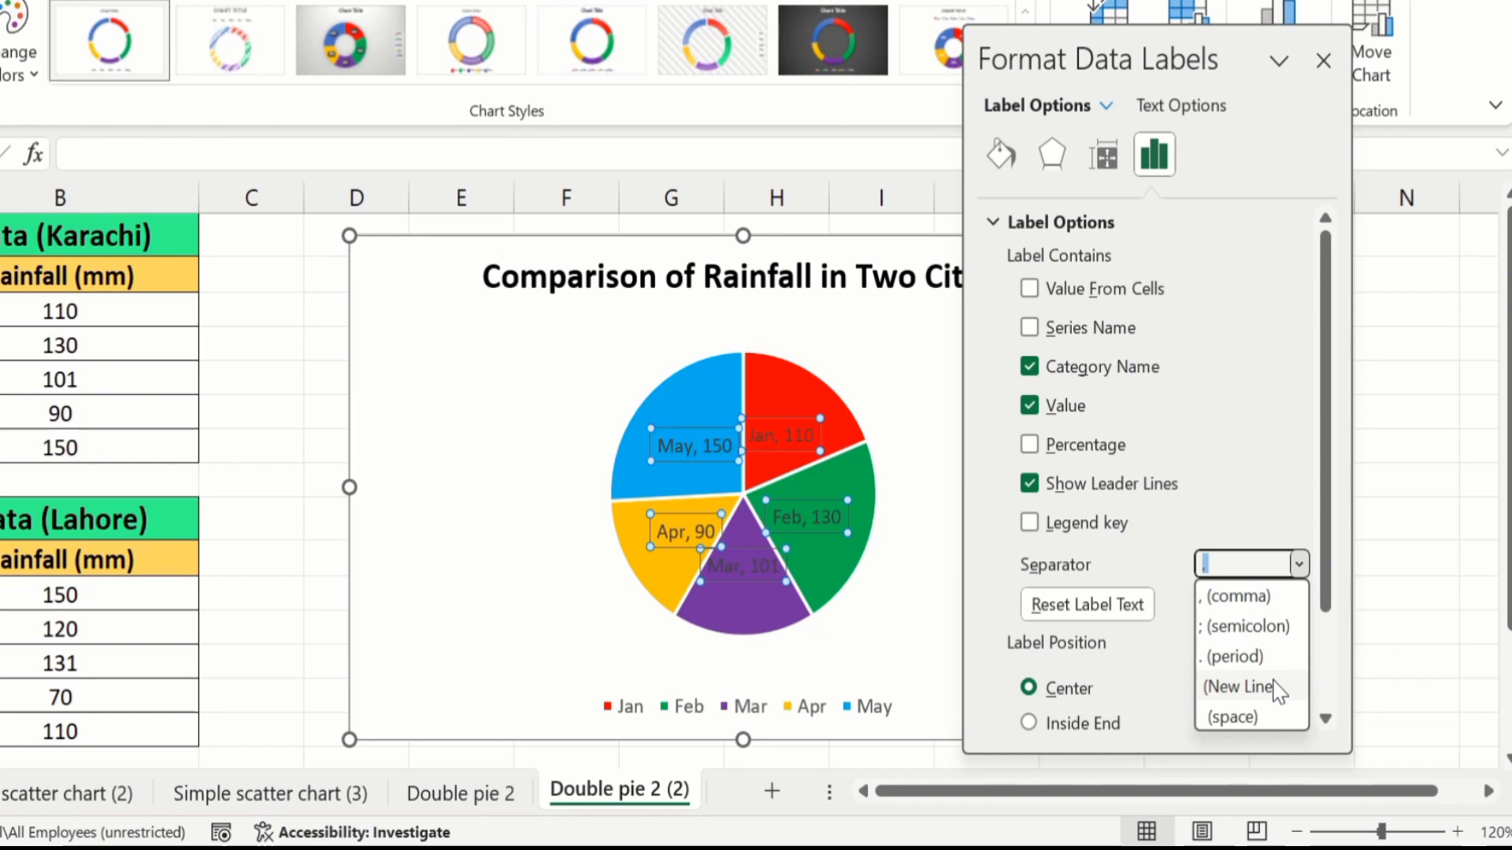
left_click(1278, 687)
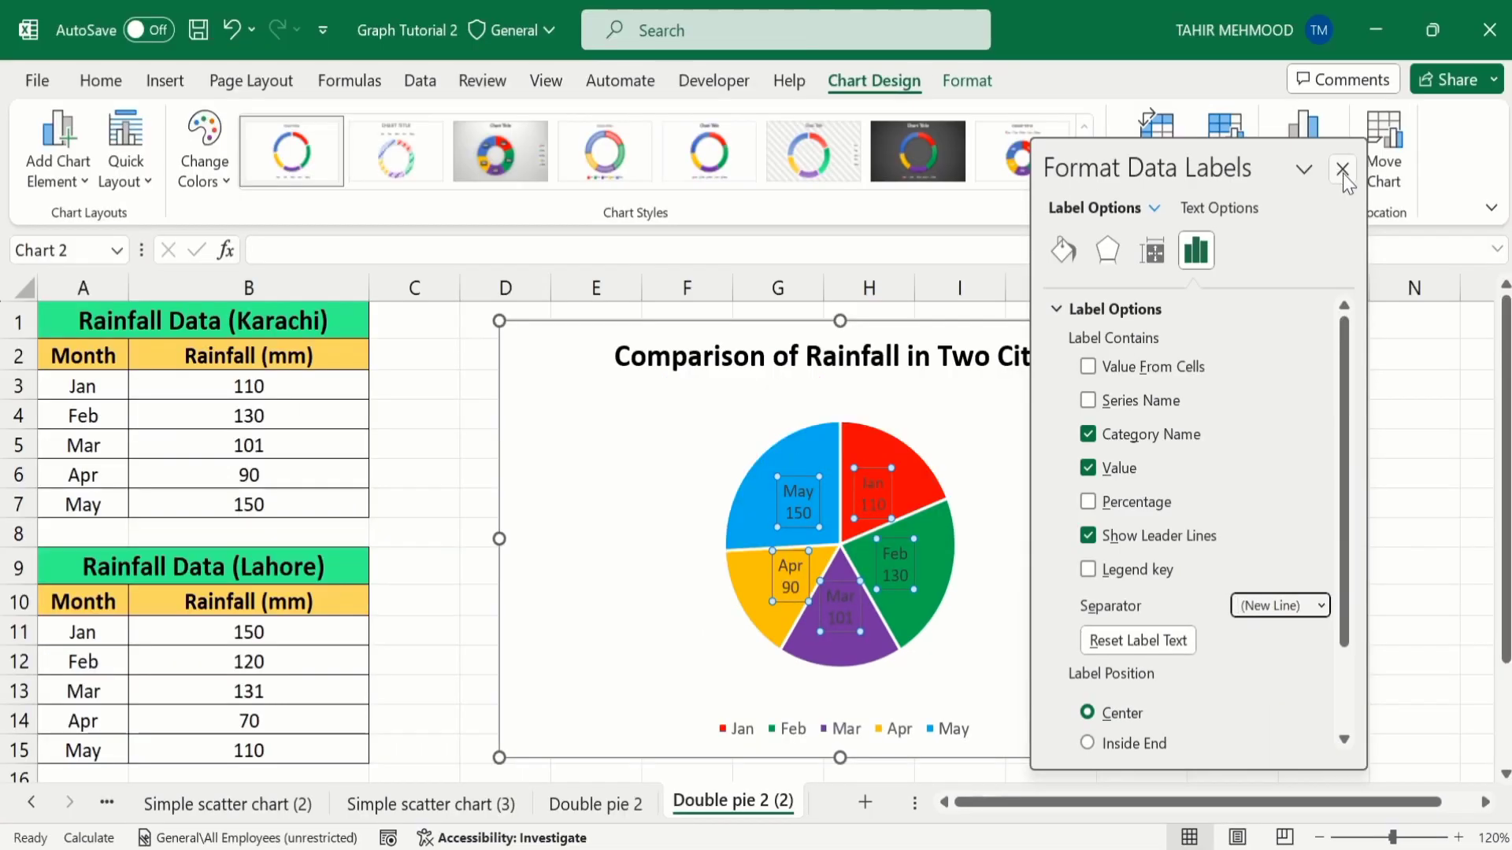
left_click(1323, 60)
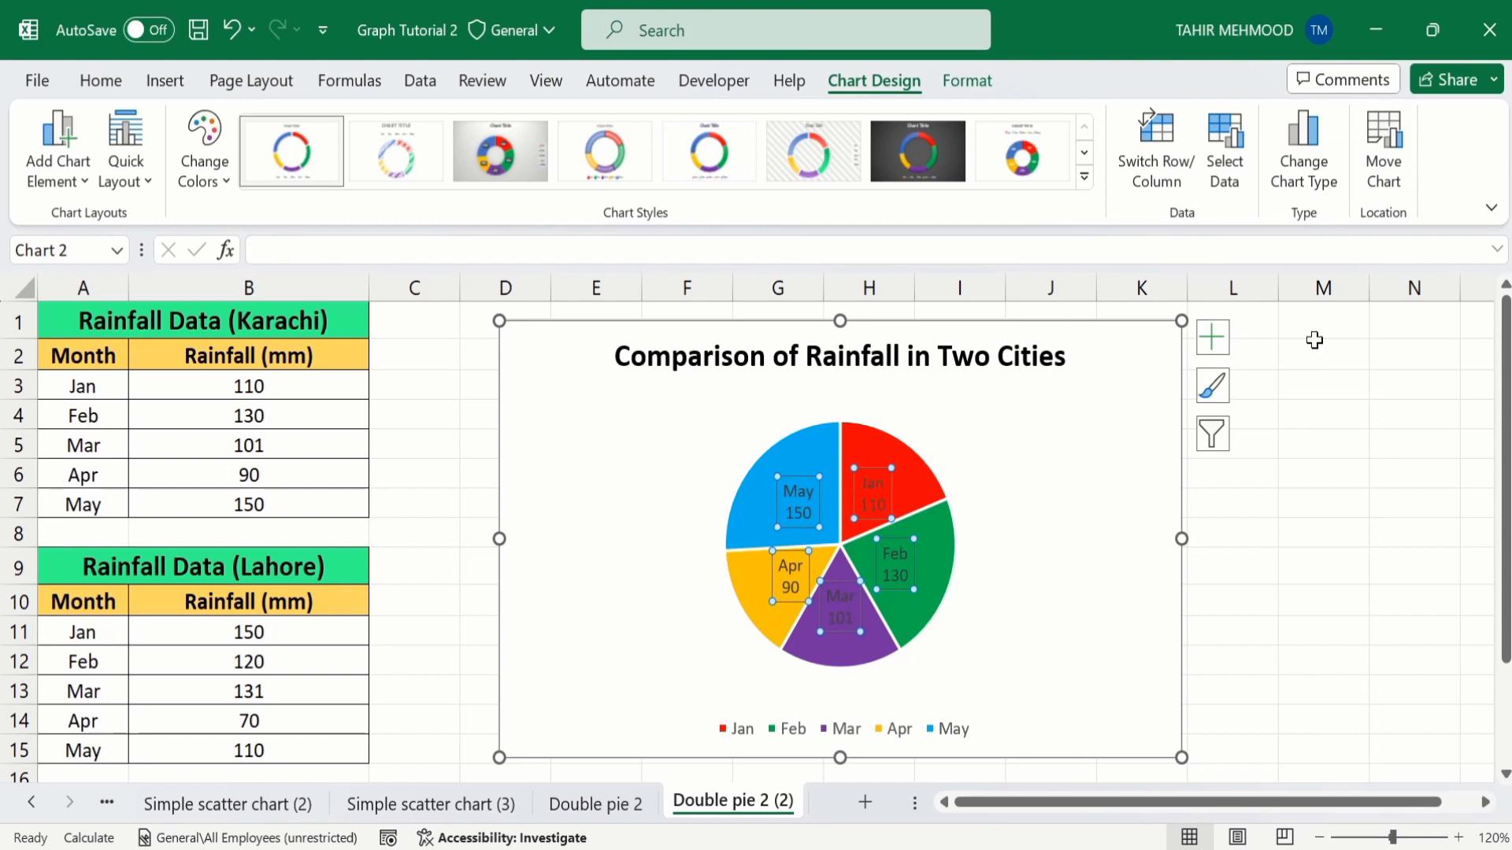
left_click(1339, 601)
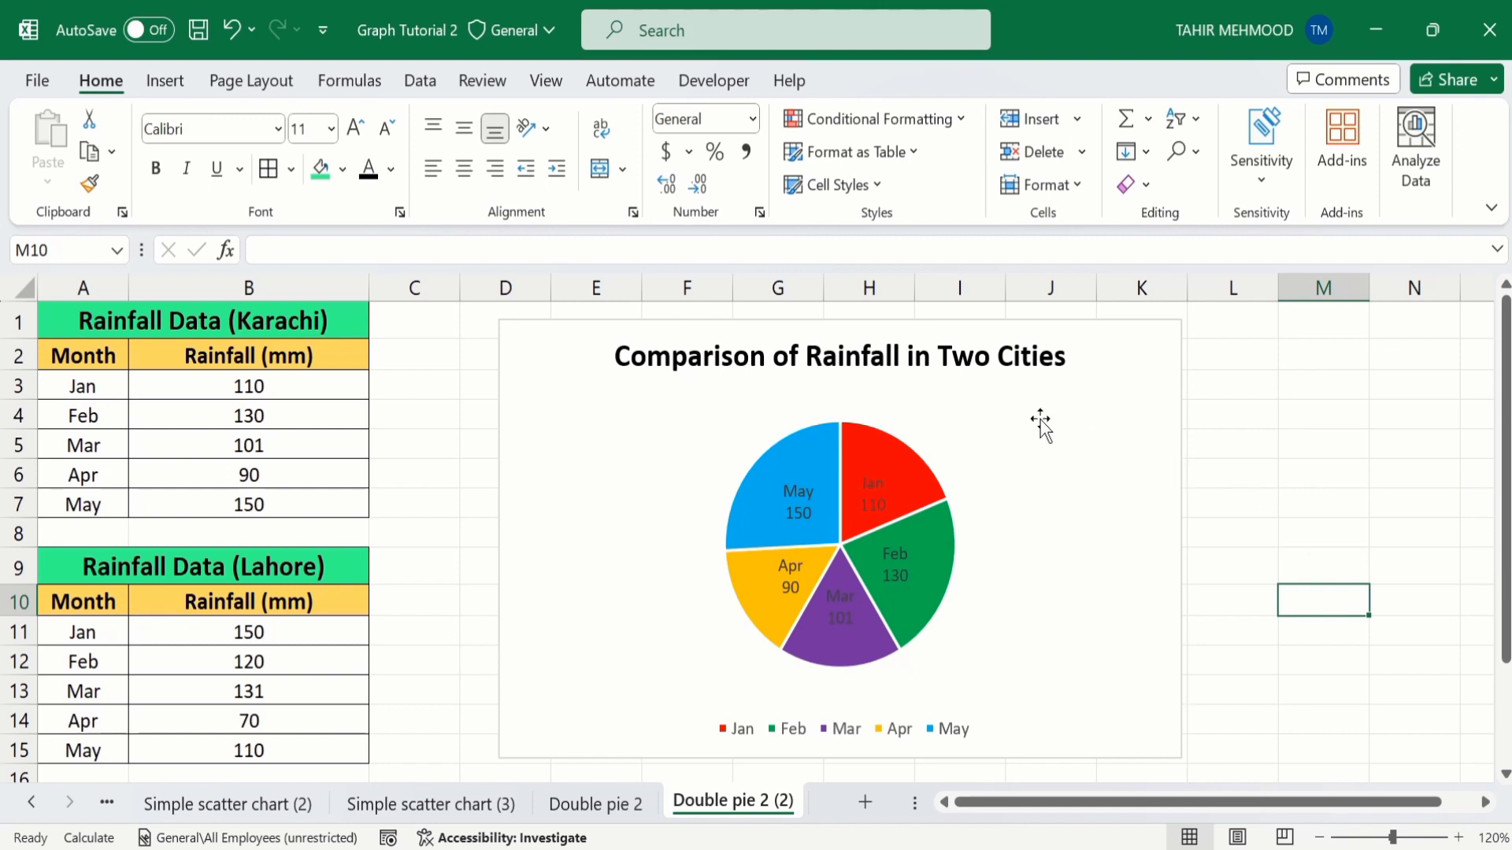
Step: Add a second series named Lahore to the pie chart's data source, using the rainfall values in B11:B15
right_click(930, 439)
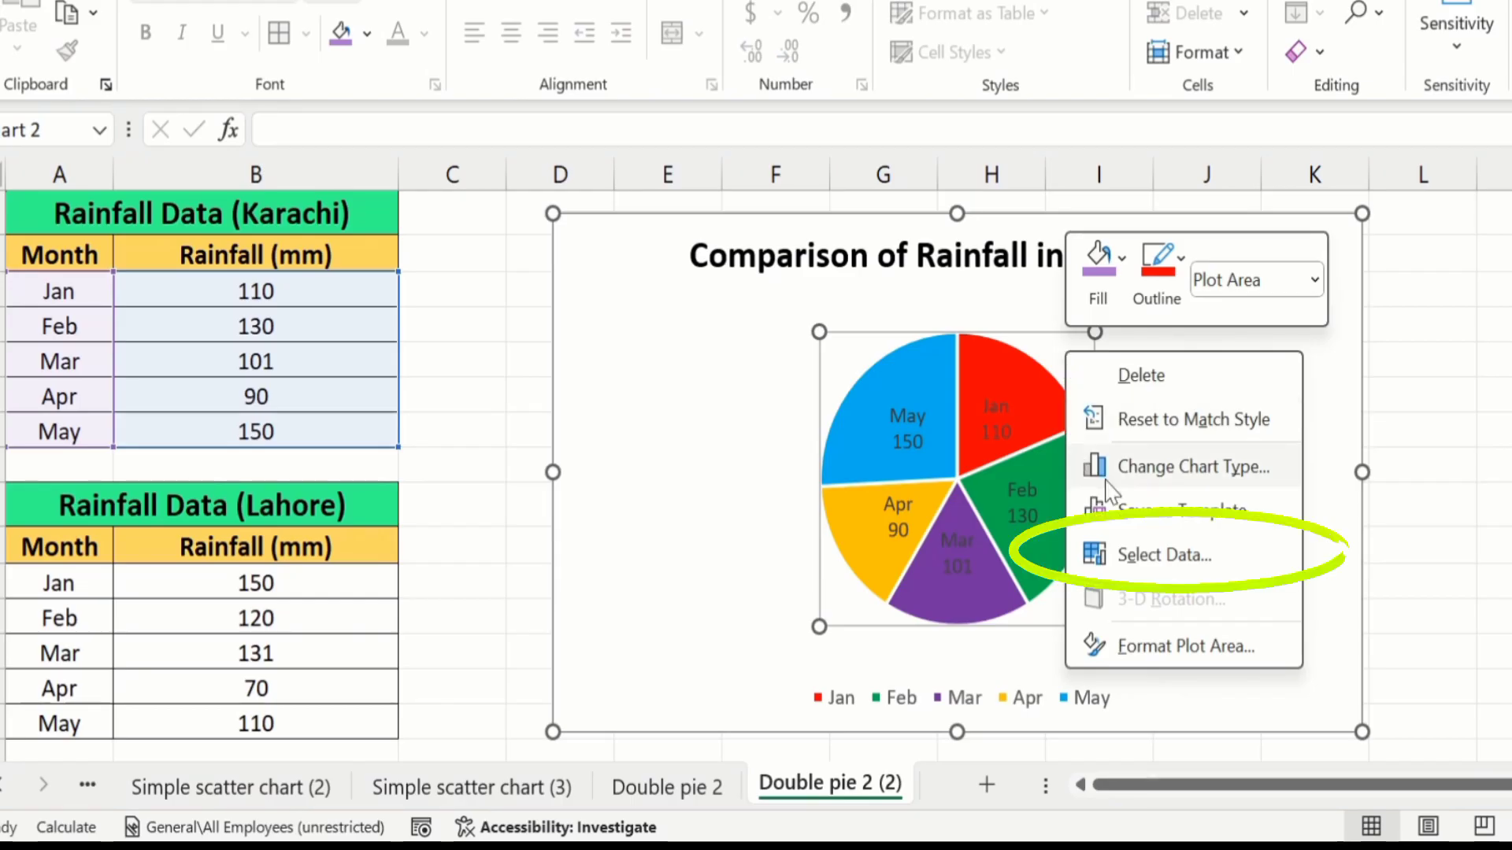
left_click(1168, 557)
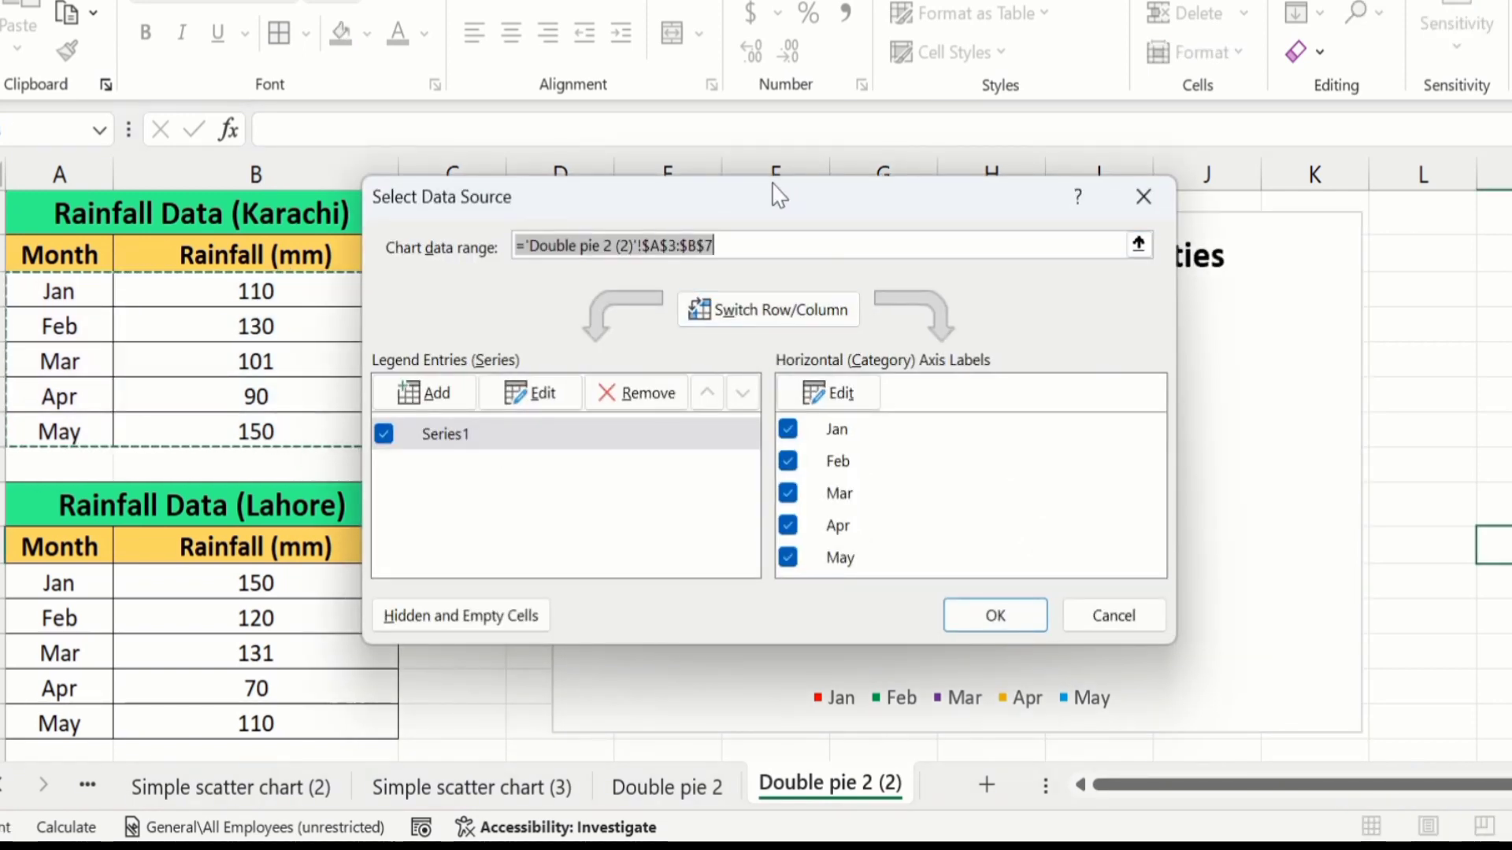
left_click_drag(778, 195, 970, 191)
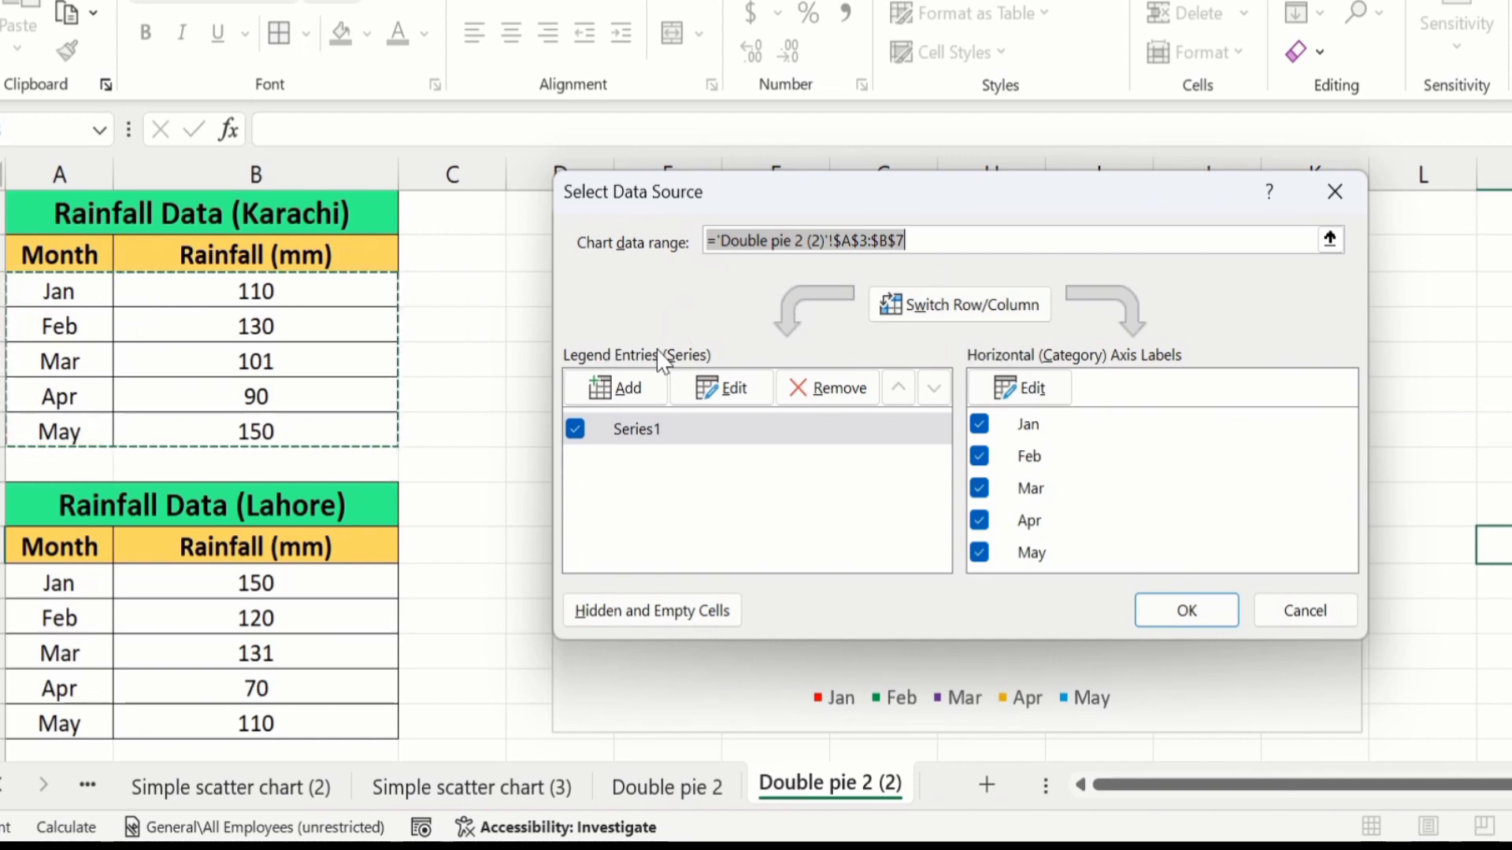
left_click(615, 386)
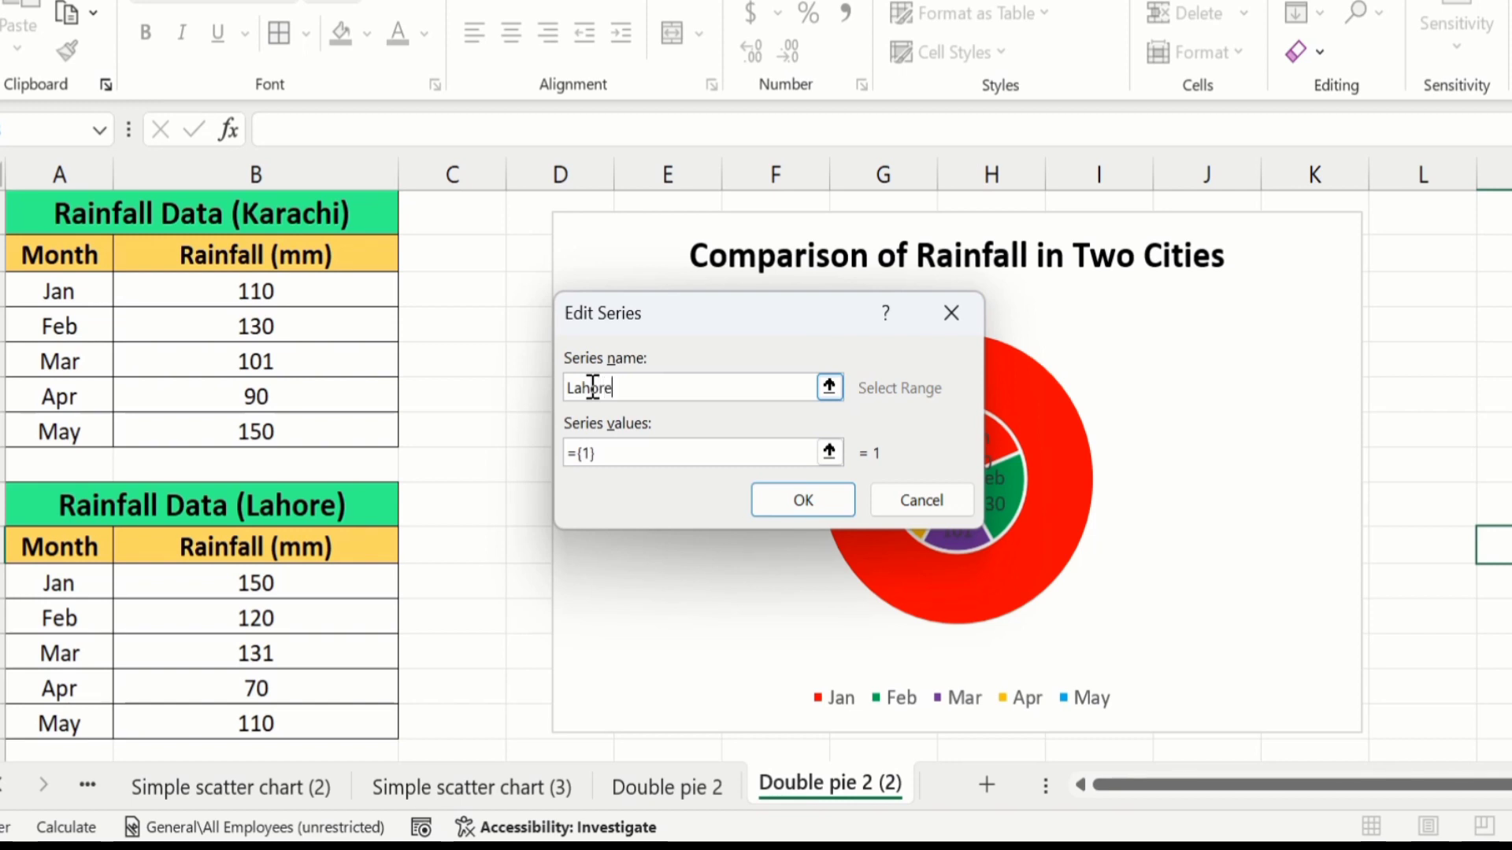
left_click(606, 447)
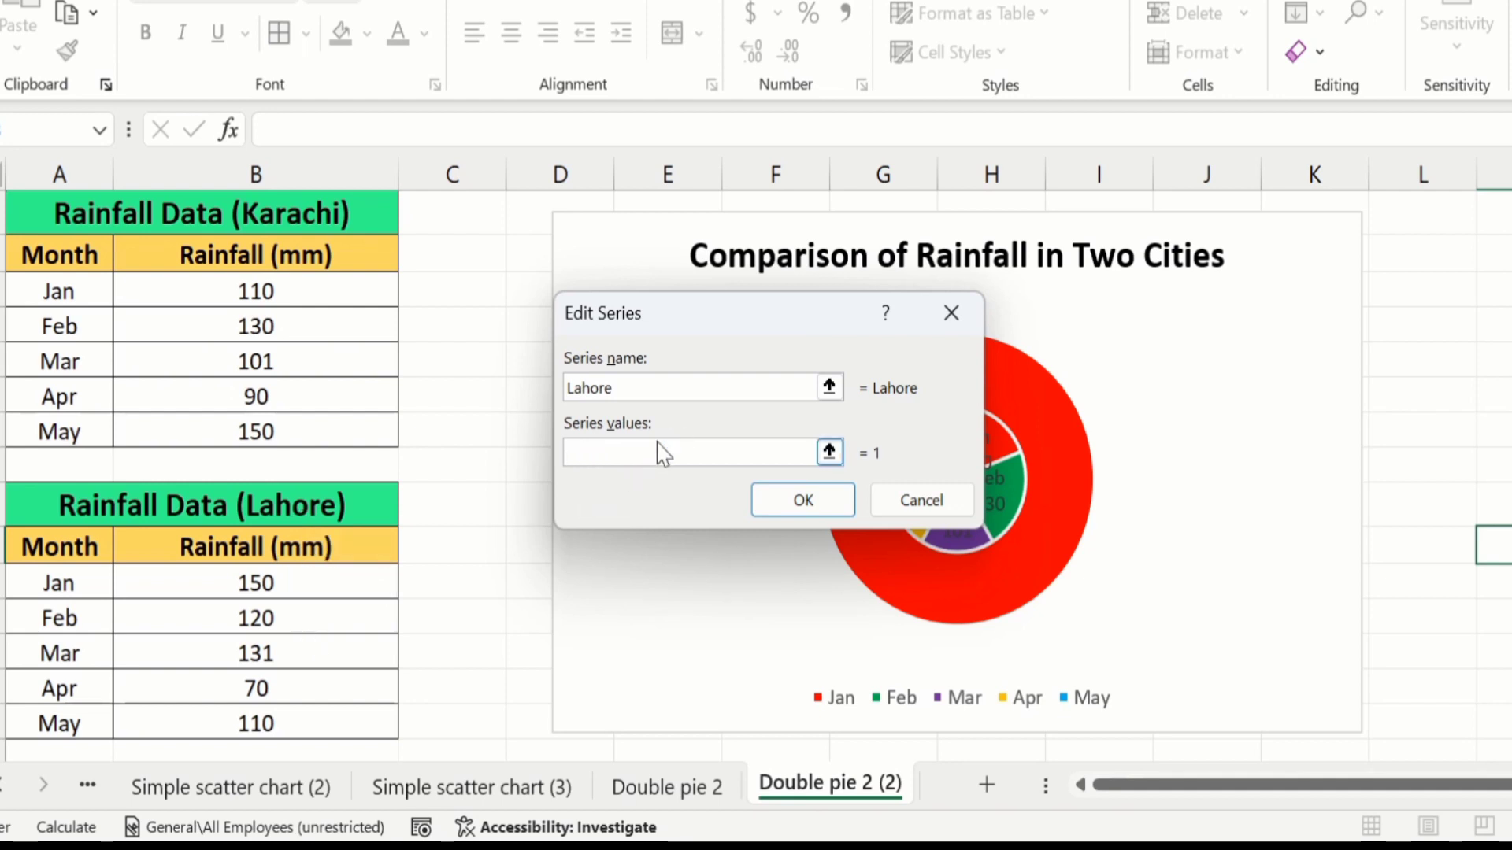
left_click(318, 582)
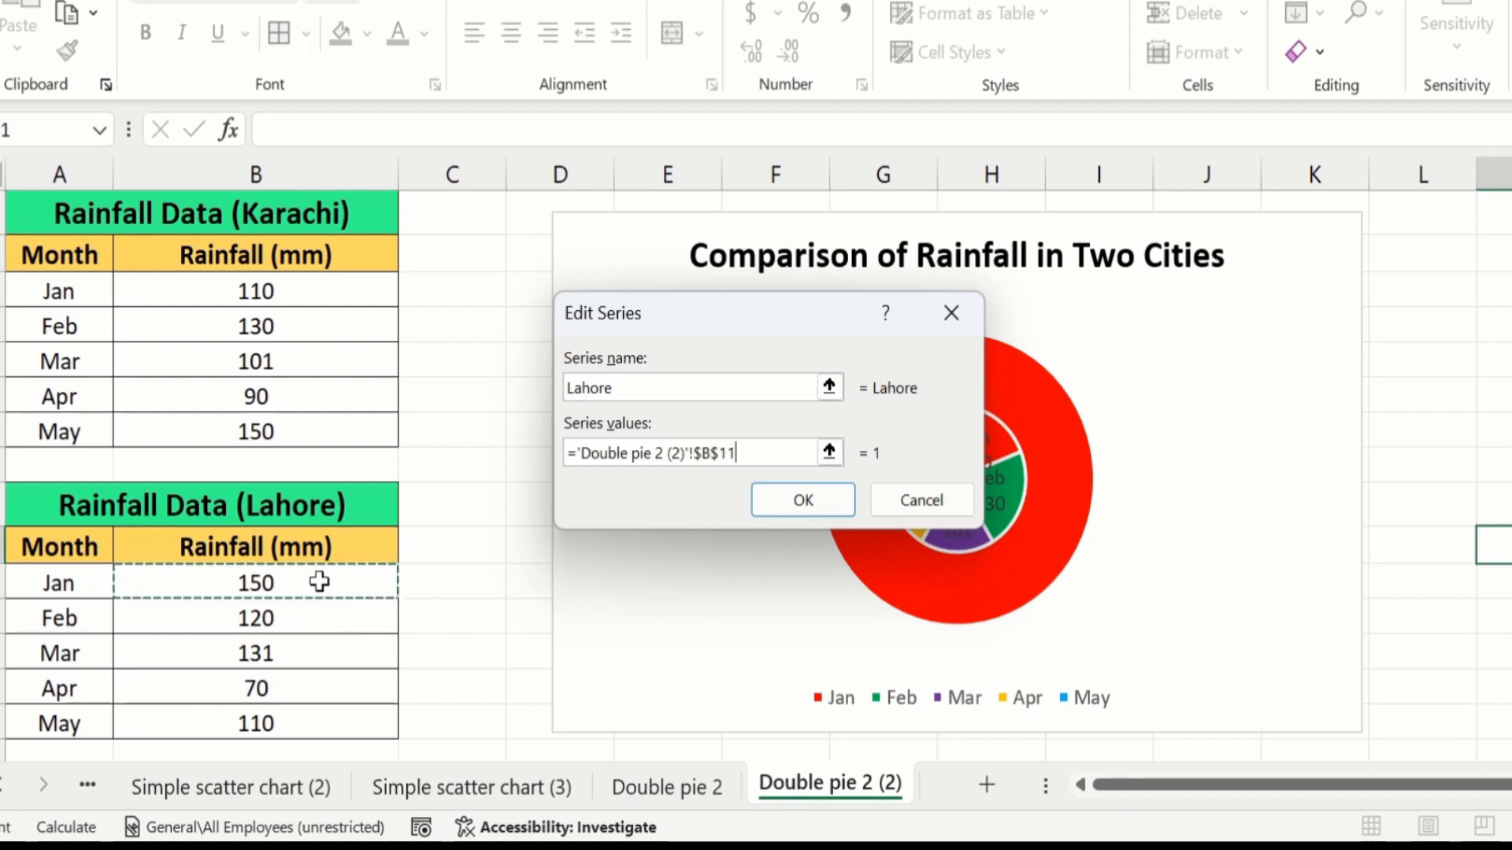
left_click_drag(319, 593, 311, 716)
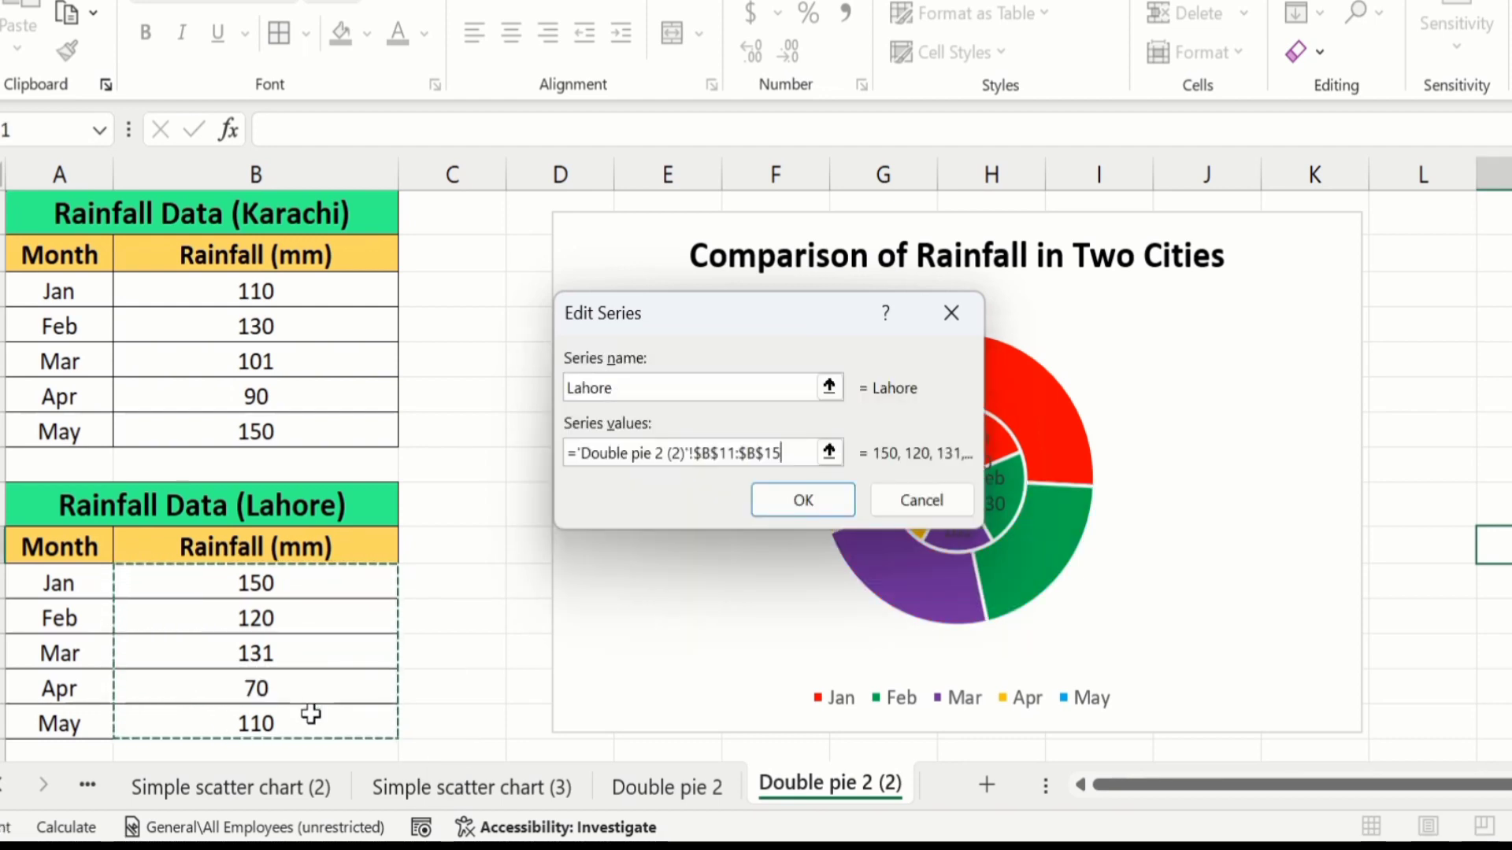
left_click(786, 502)
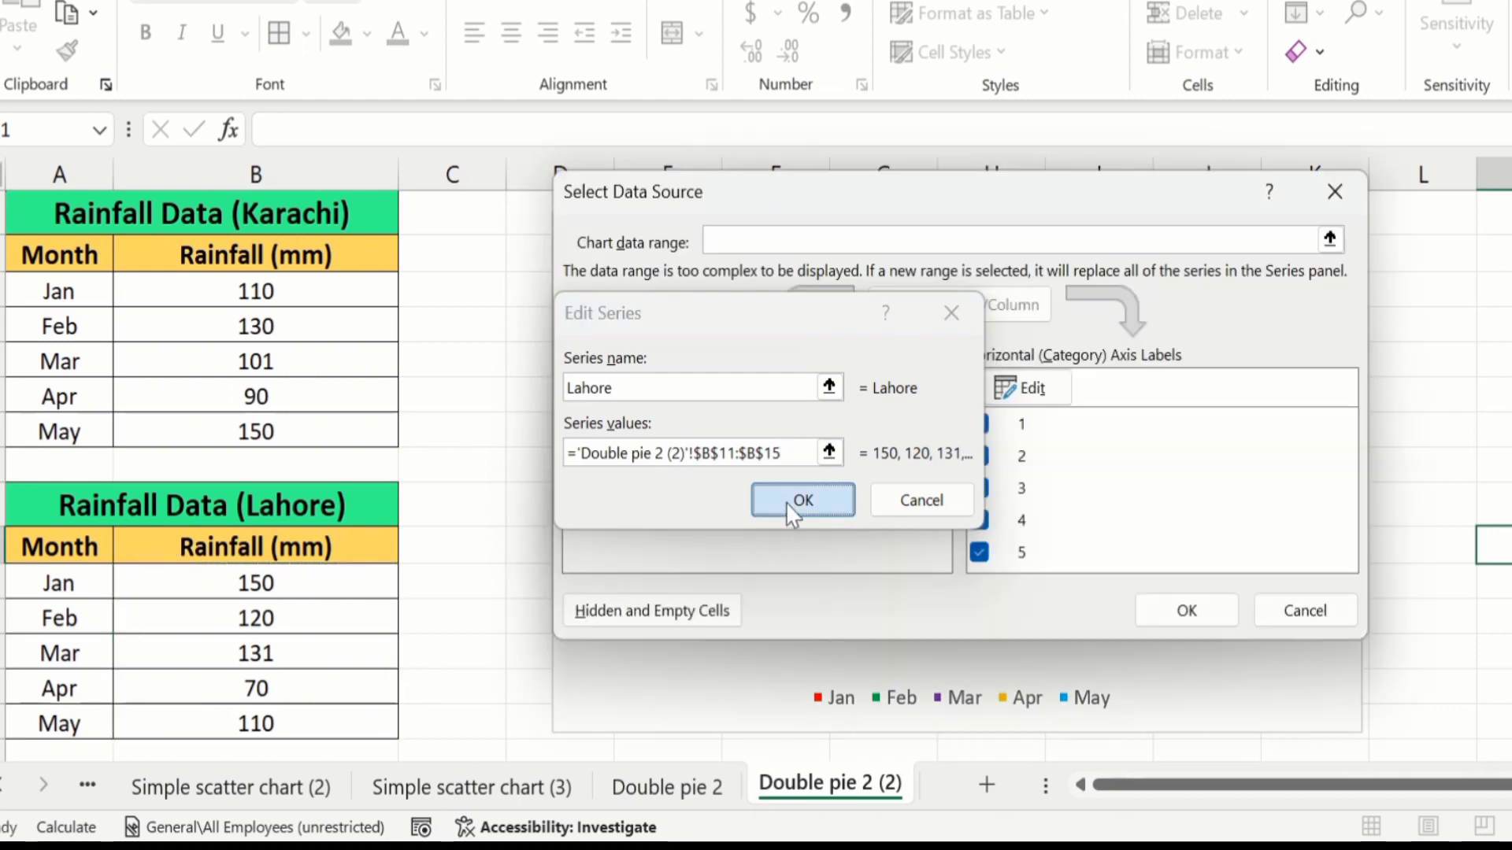
left_click(1187, 612)
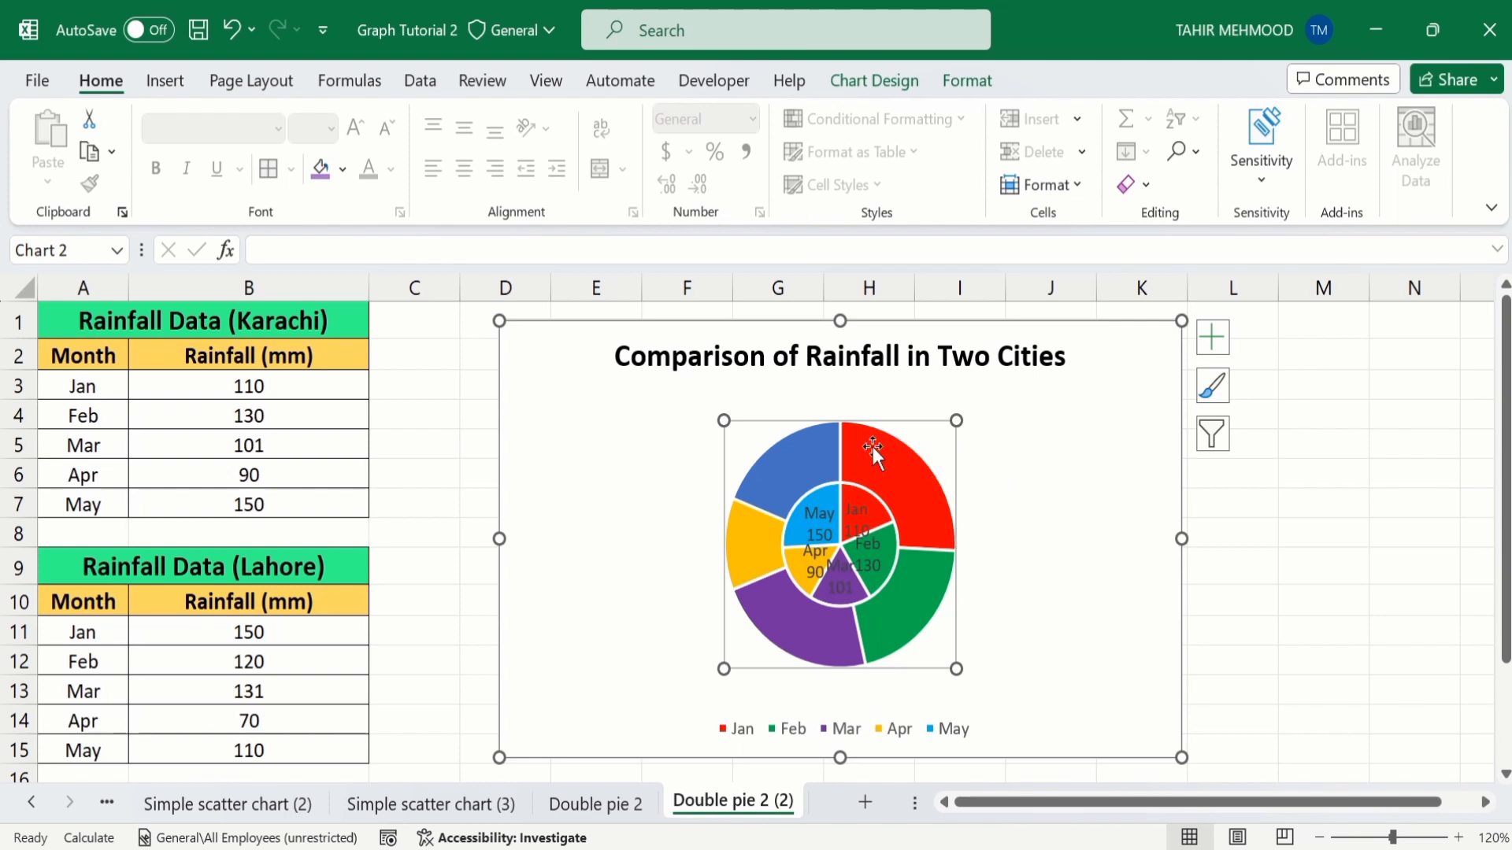
left_click(1260, 528)
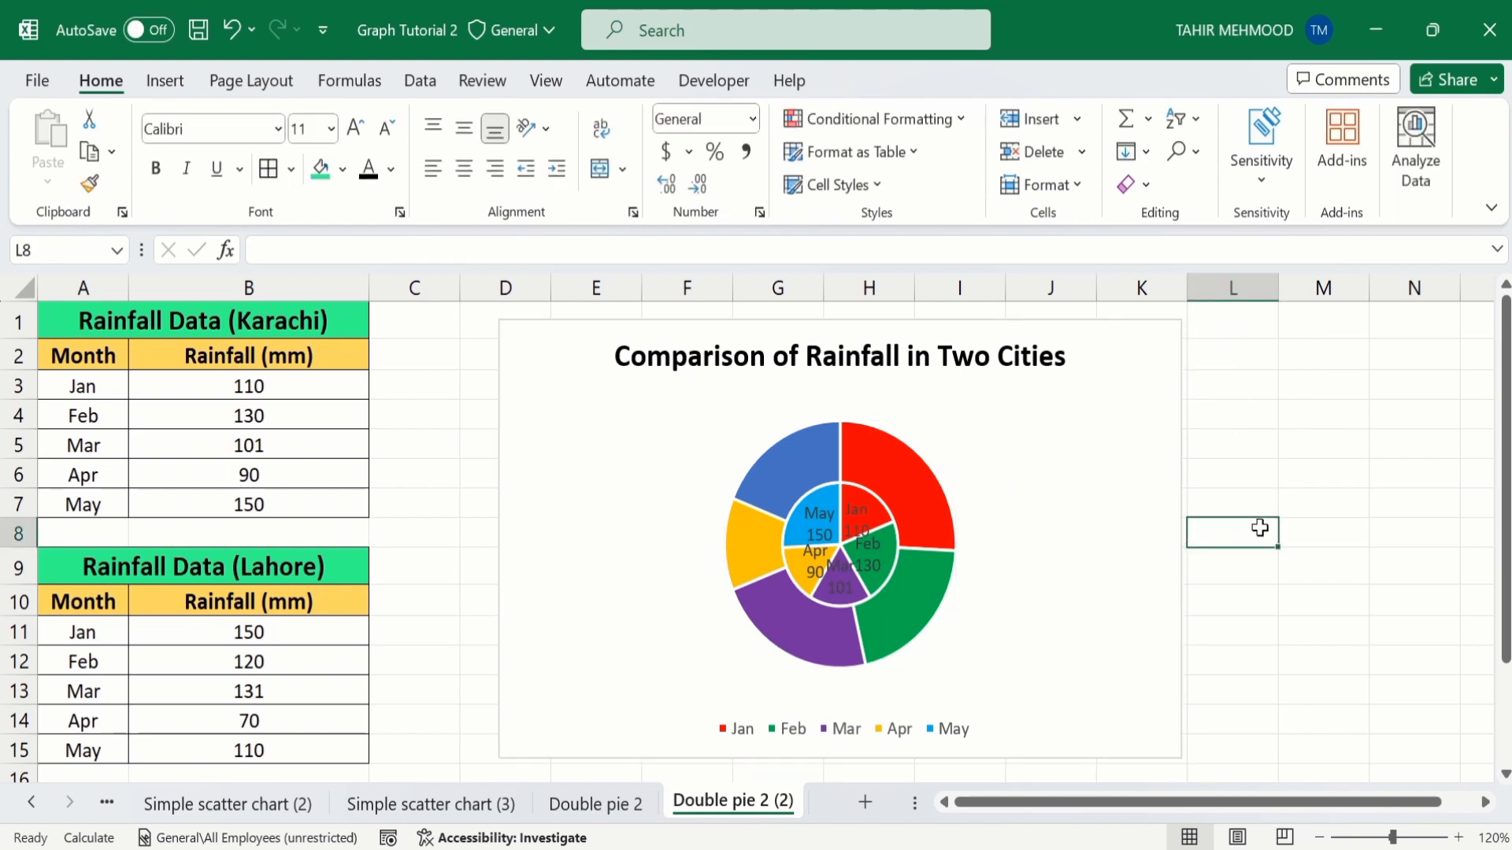
Step: Delete the chart title and enlarge the double pie's plot area upward into the freed space
left_click(901, 361)
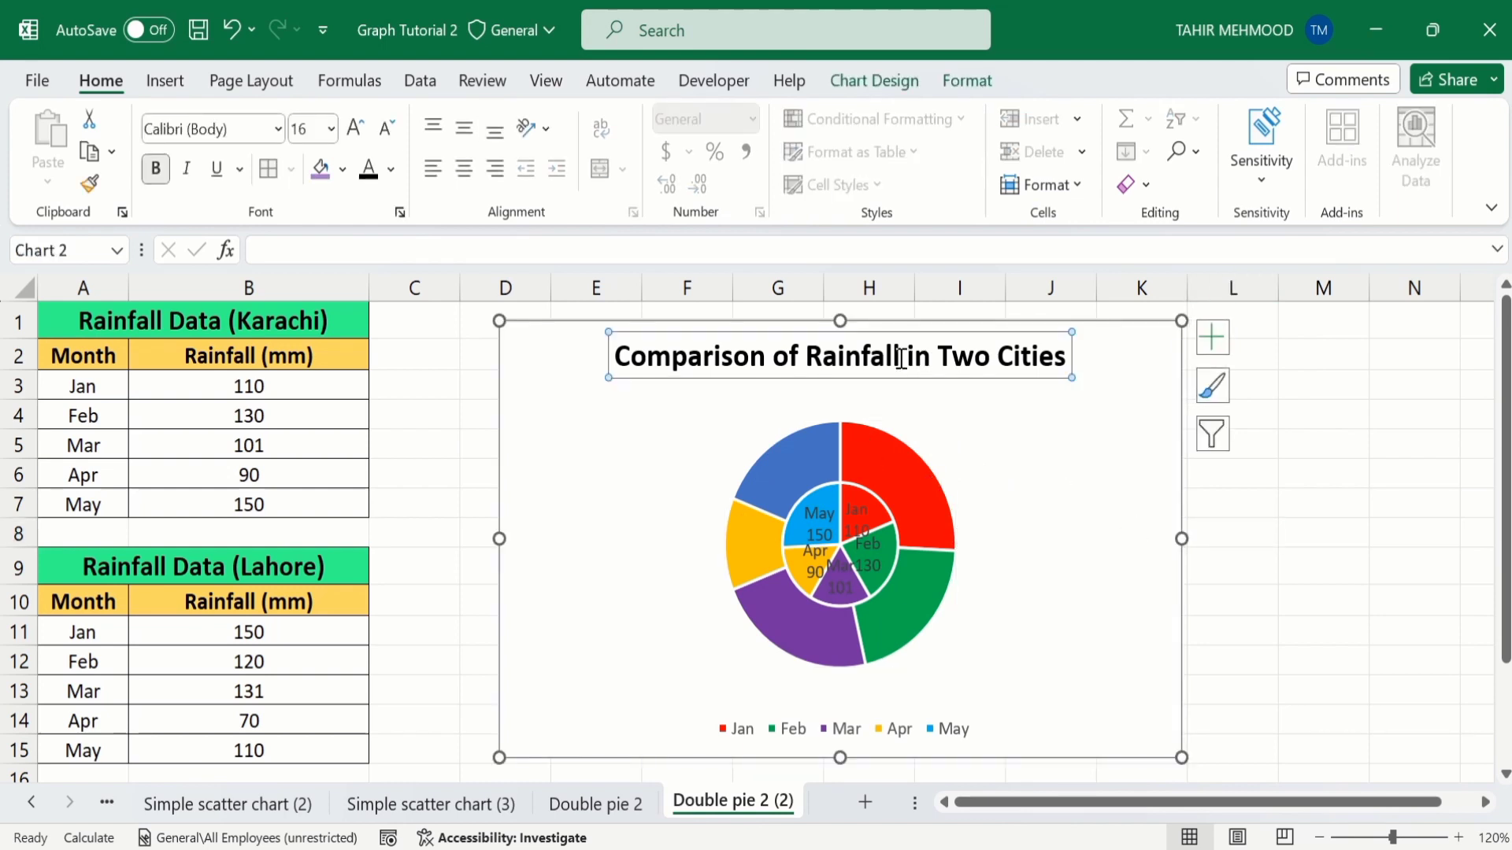
key("Delete")
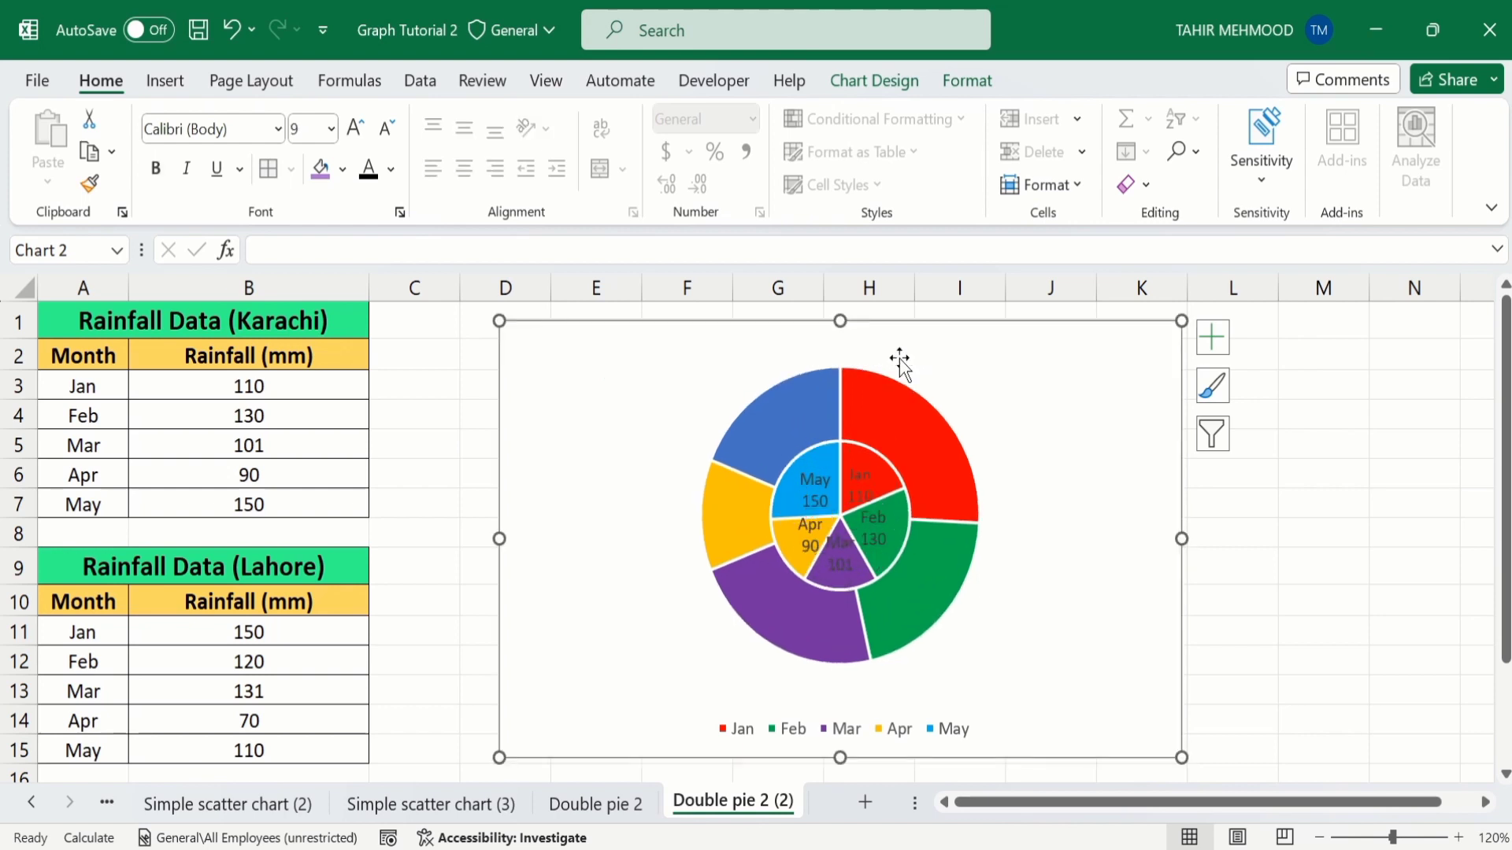
left_click(715, 386)
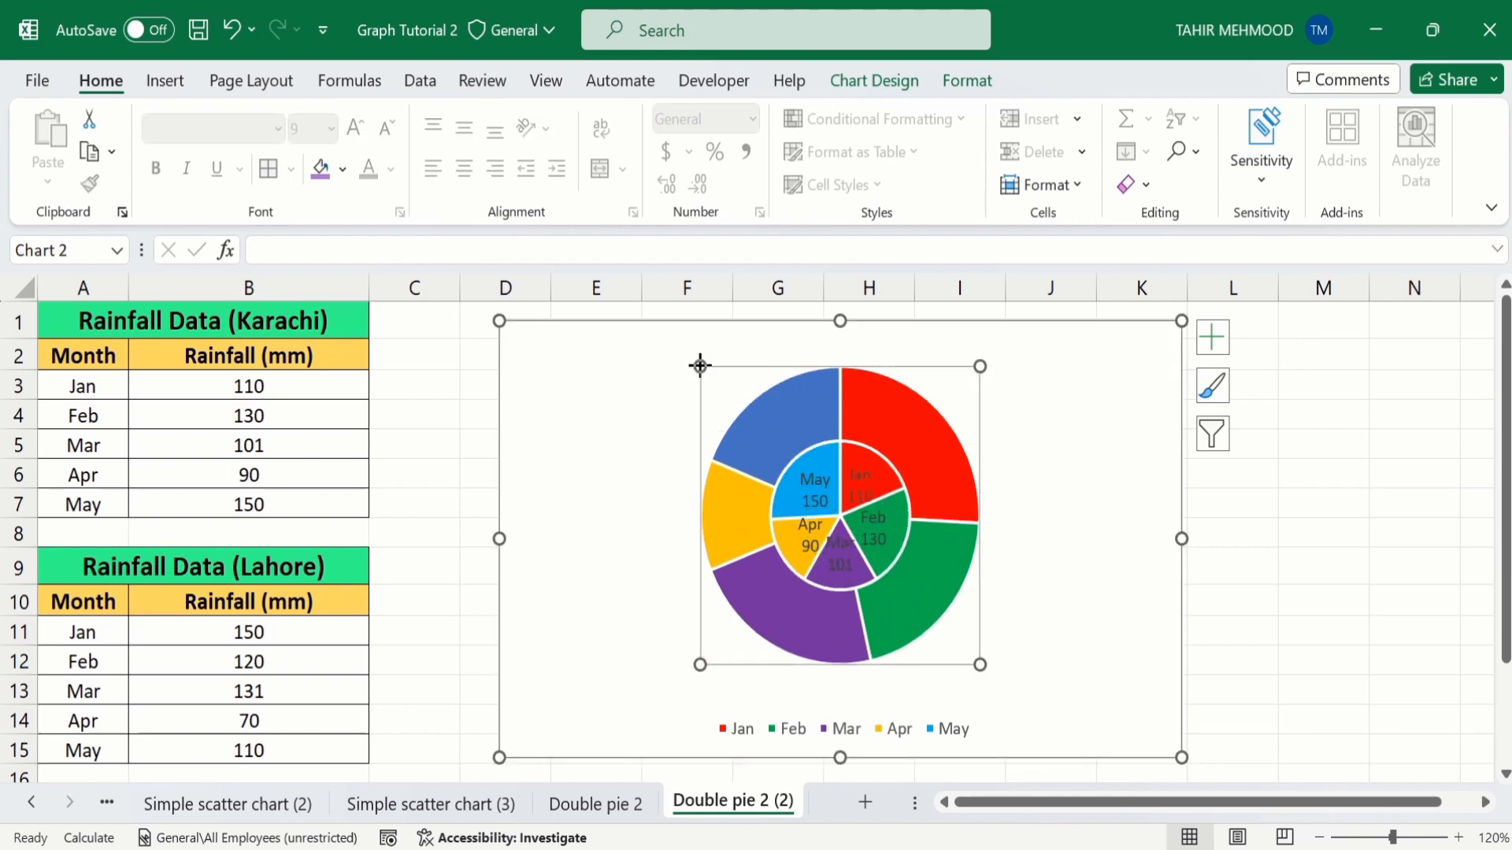
left_click_drag(699, 365, 702, 337)
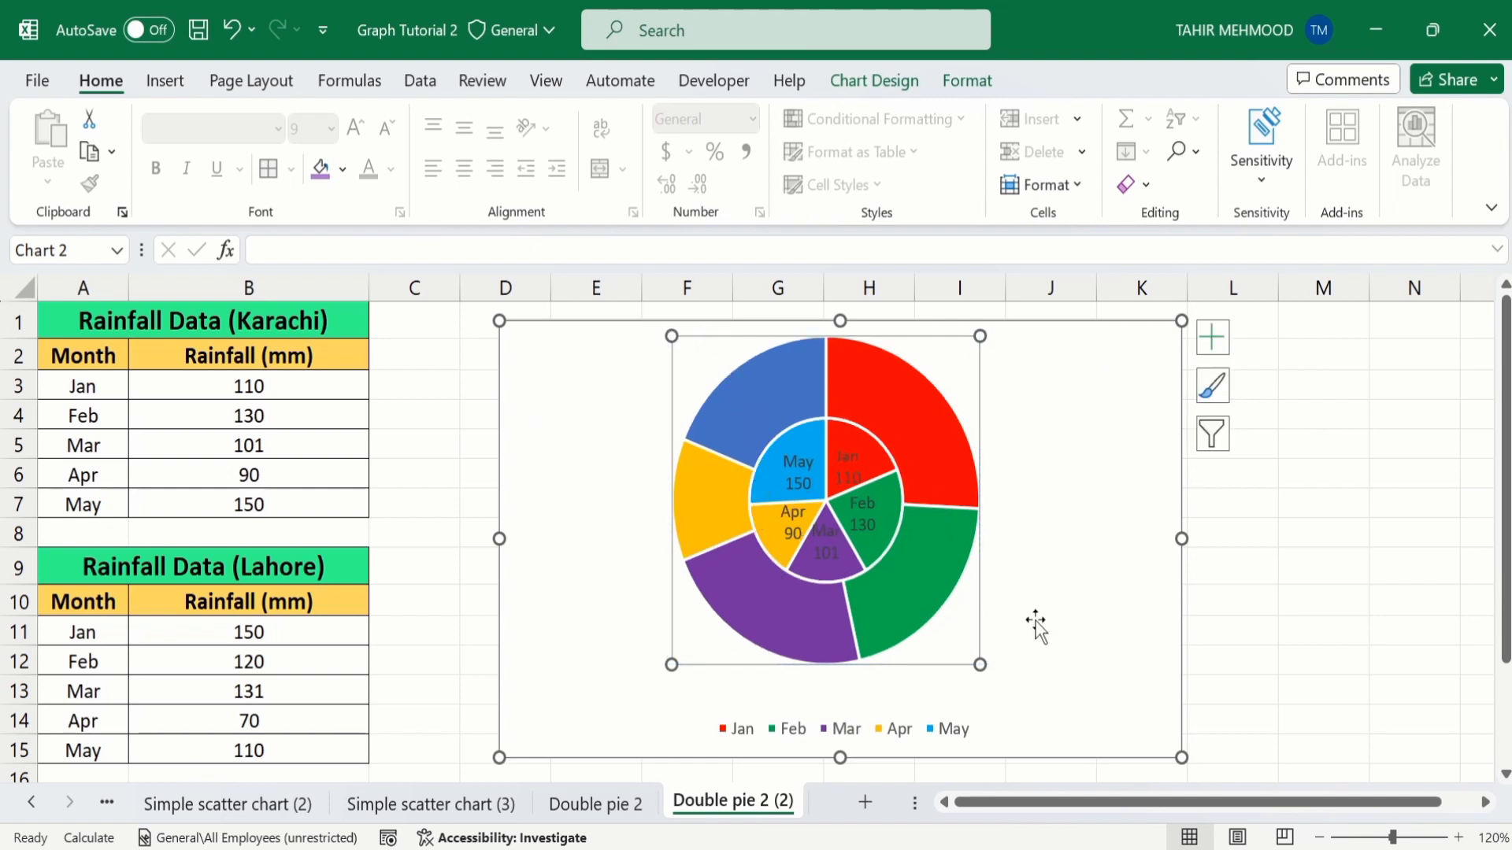
Step: Set the chart's legend position to Right
left_click(842, 737)
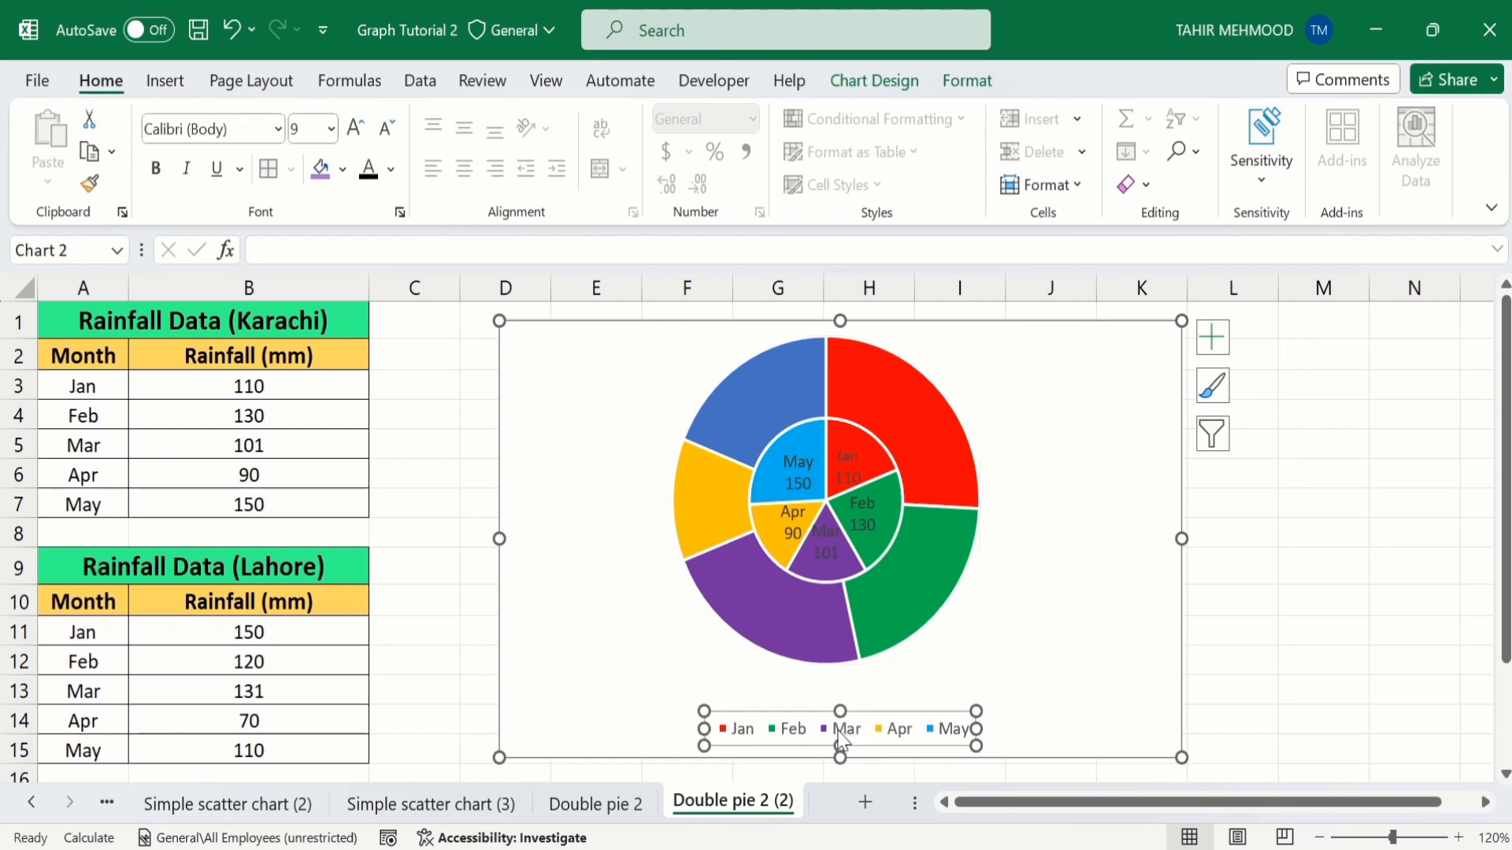
right_click(841, 737)
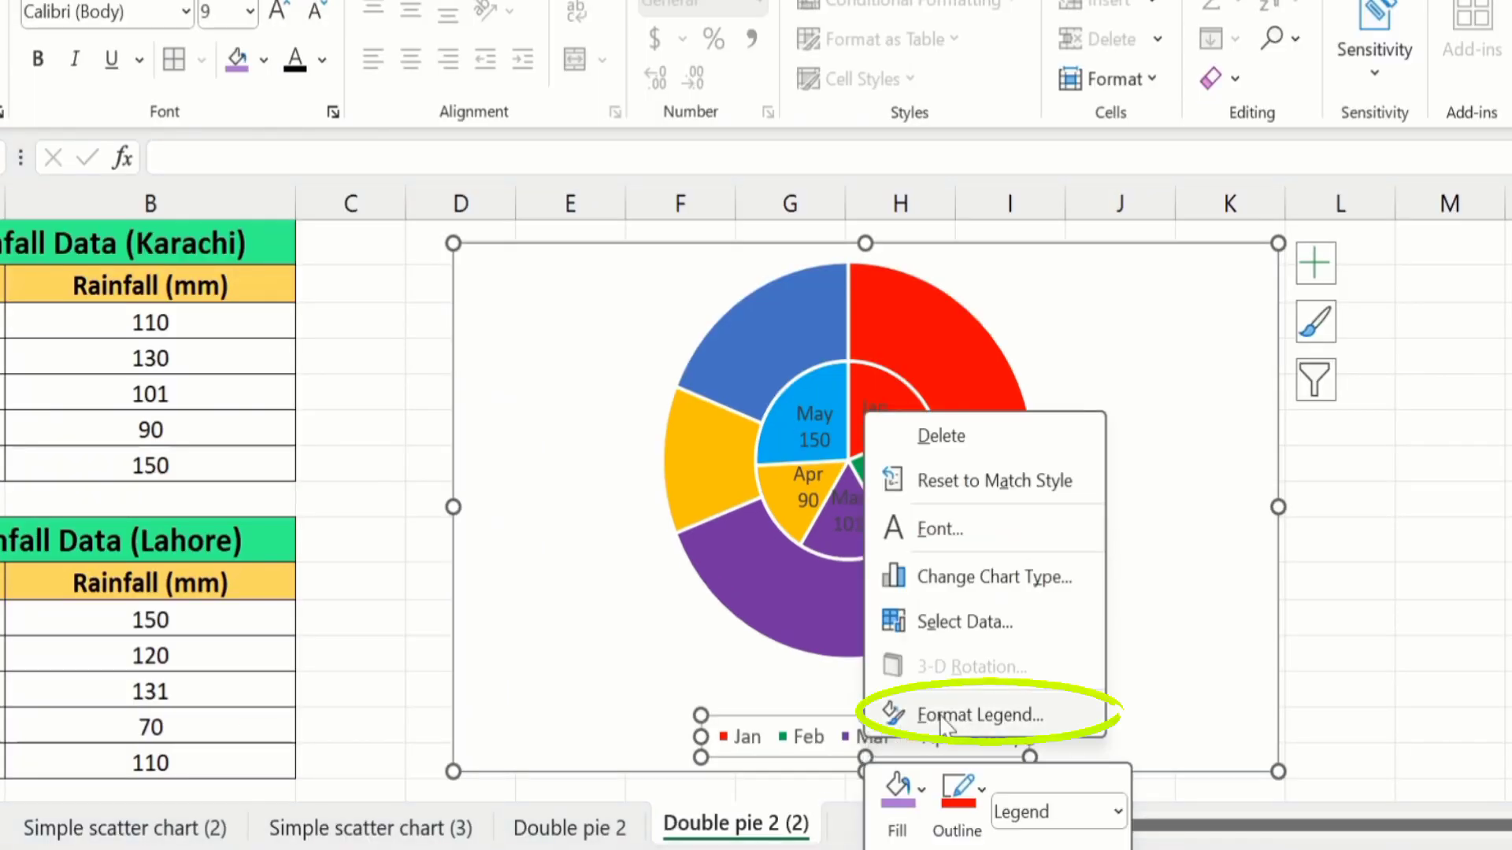
left_click(889, 715)
left_click(1135, 369)
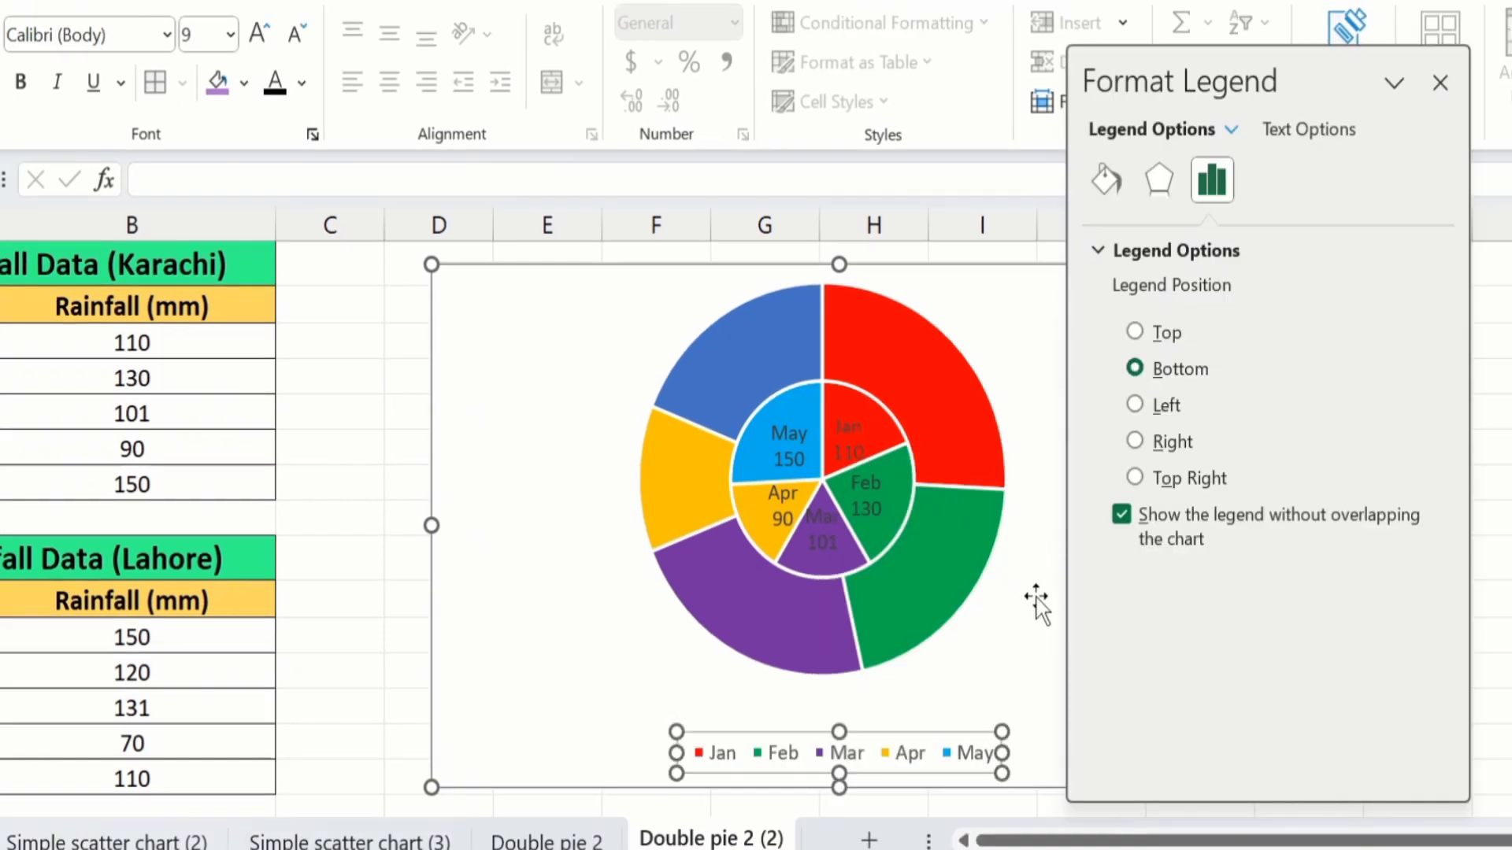
left_click(1134, 442)
left_click(1443, 85)
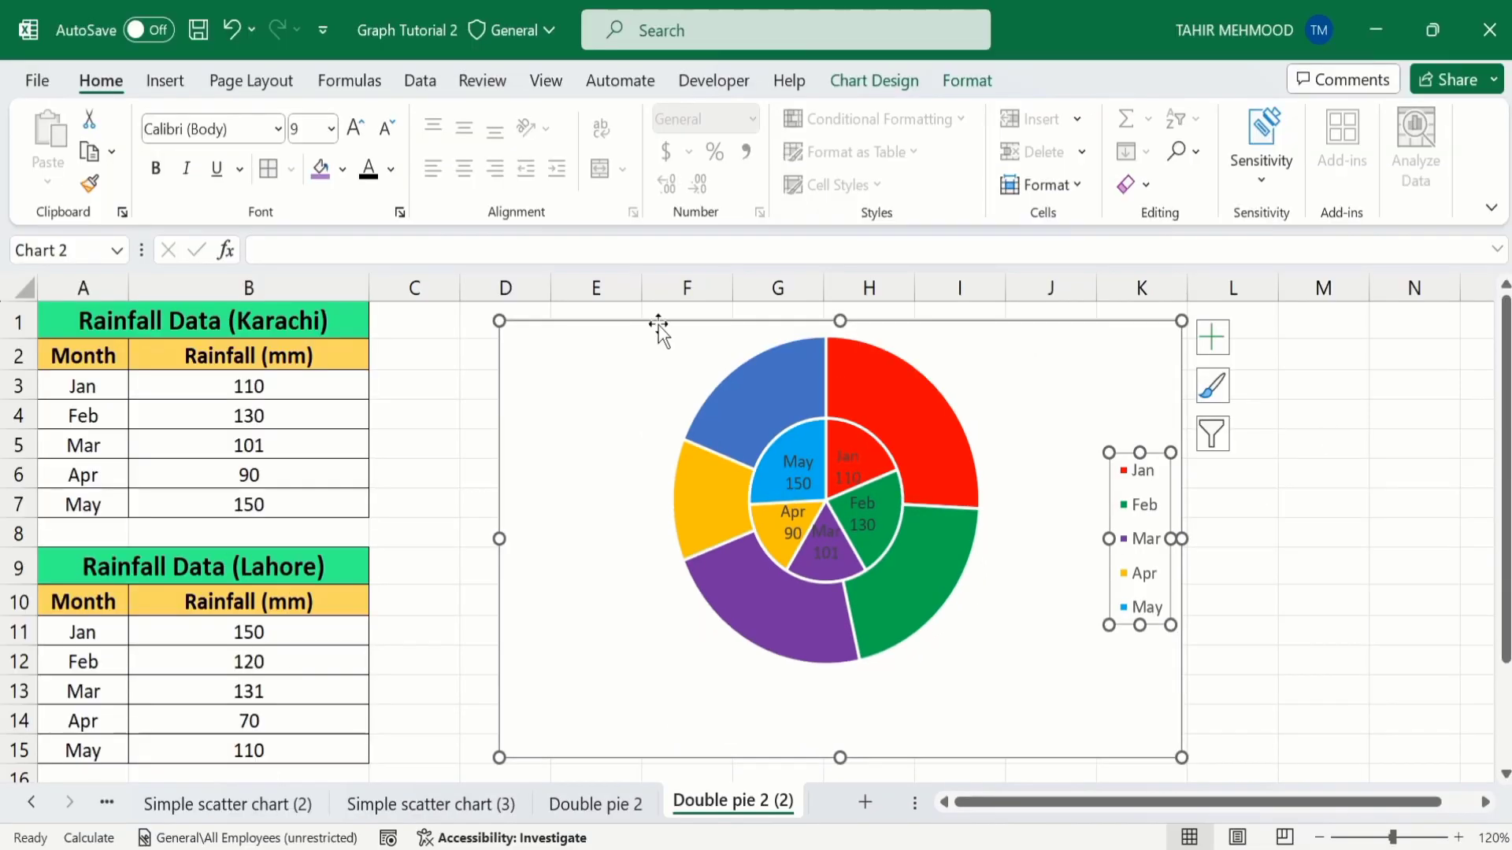
Step: Format the legend text as bold, size 12, in black
left_click(157, 172)
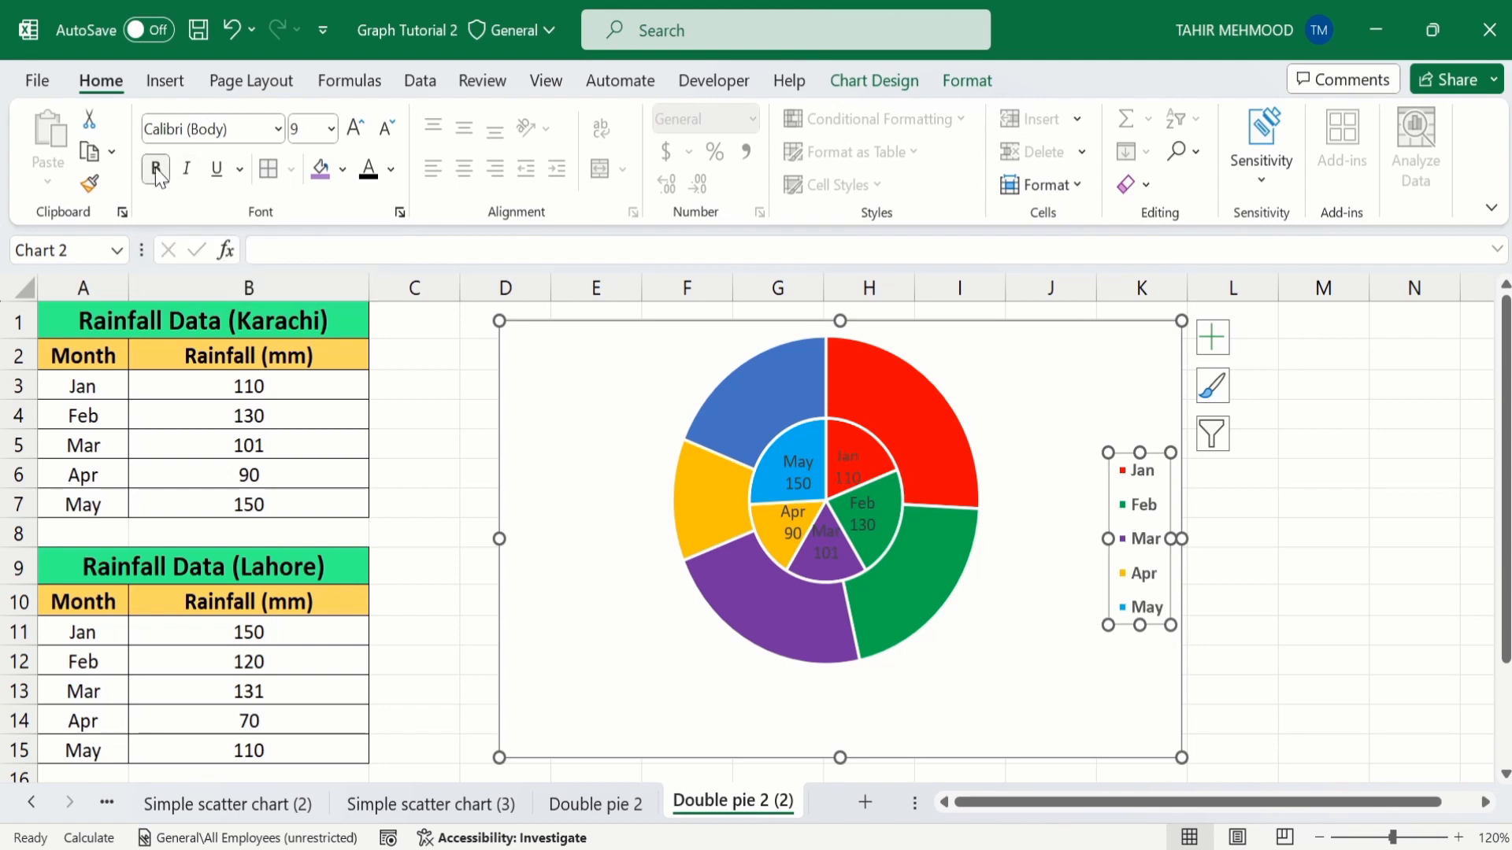
left_click(331, 130)
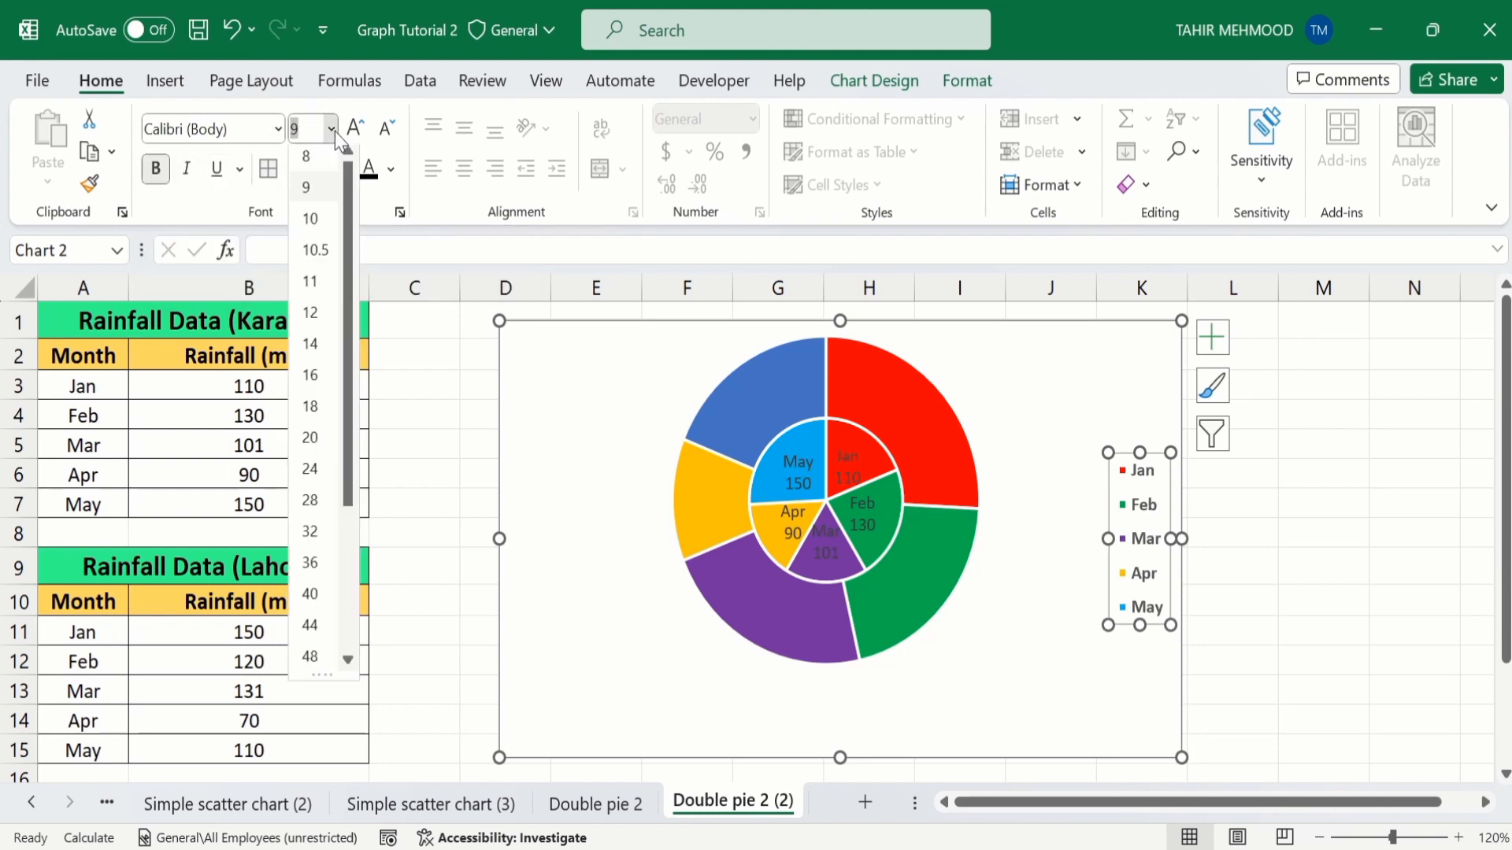
left_click(312, 318)
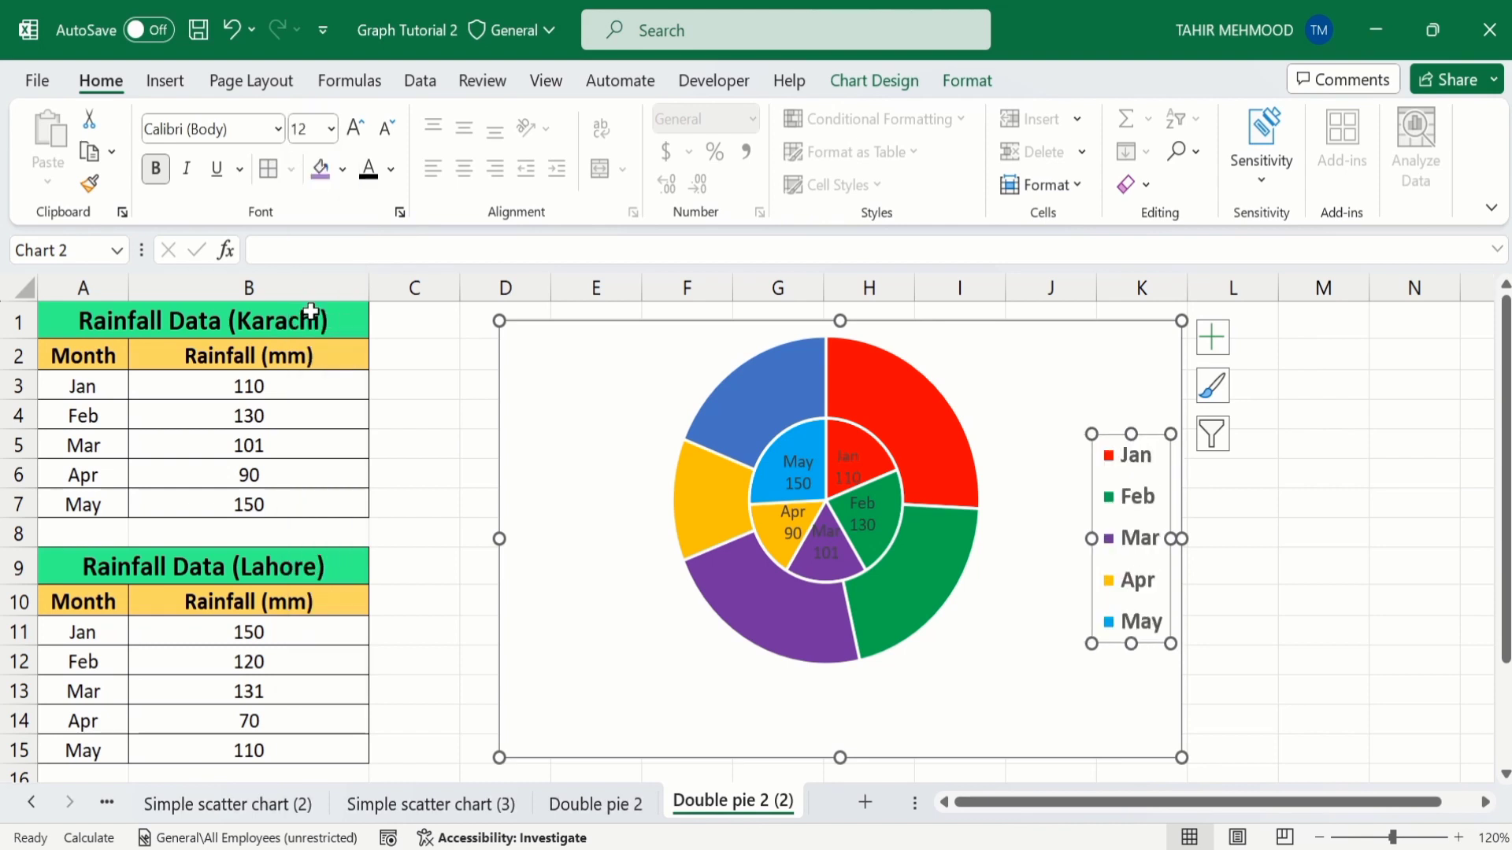
left_click(371, 180)
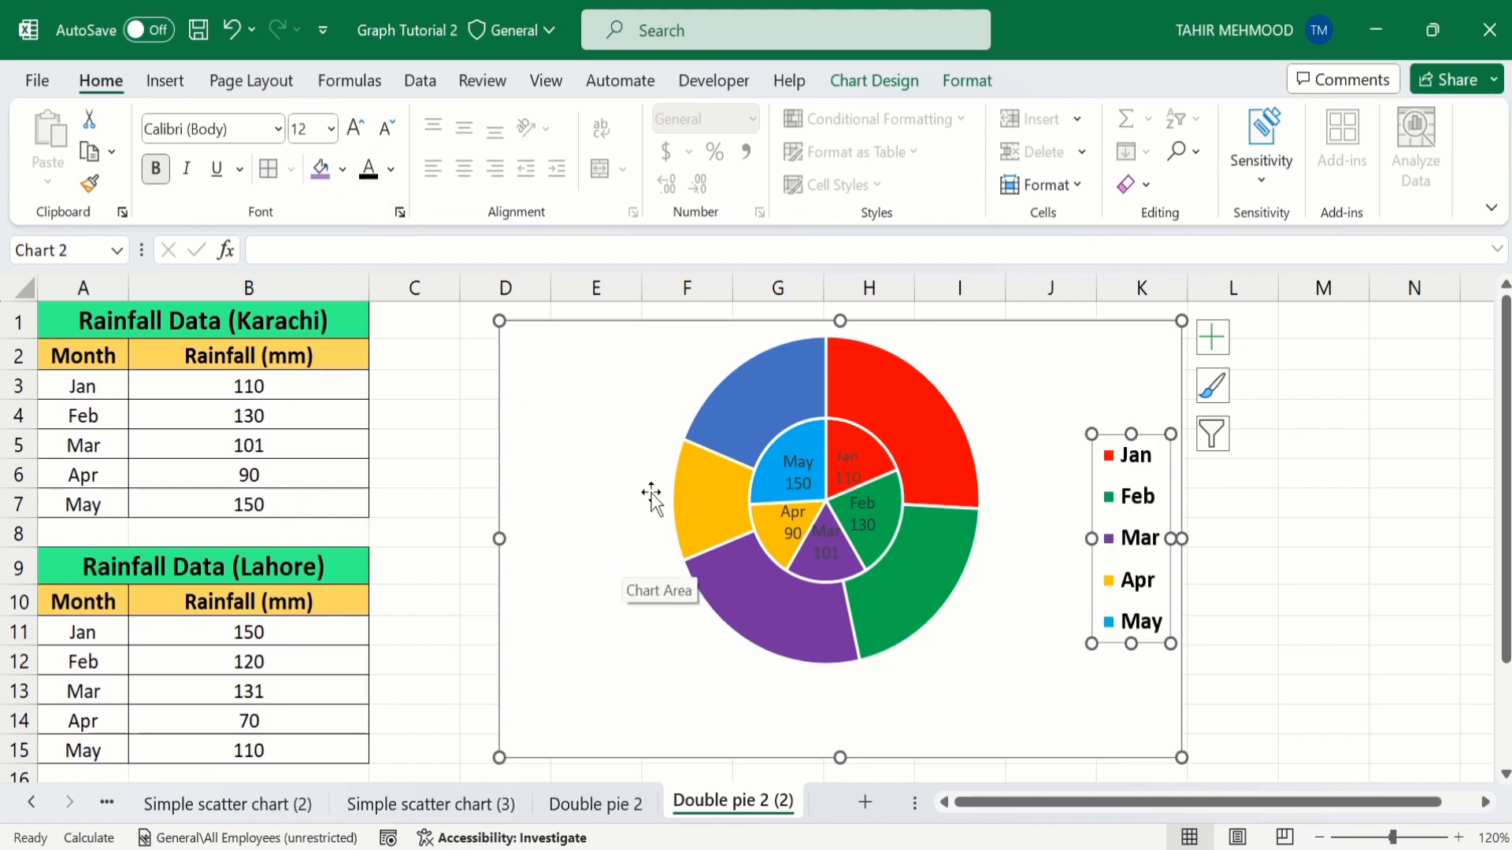
Step: Enlarge the double pie's plot area down and to the left so it fills more of the chart's height
left_click(647, 396)
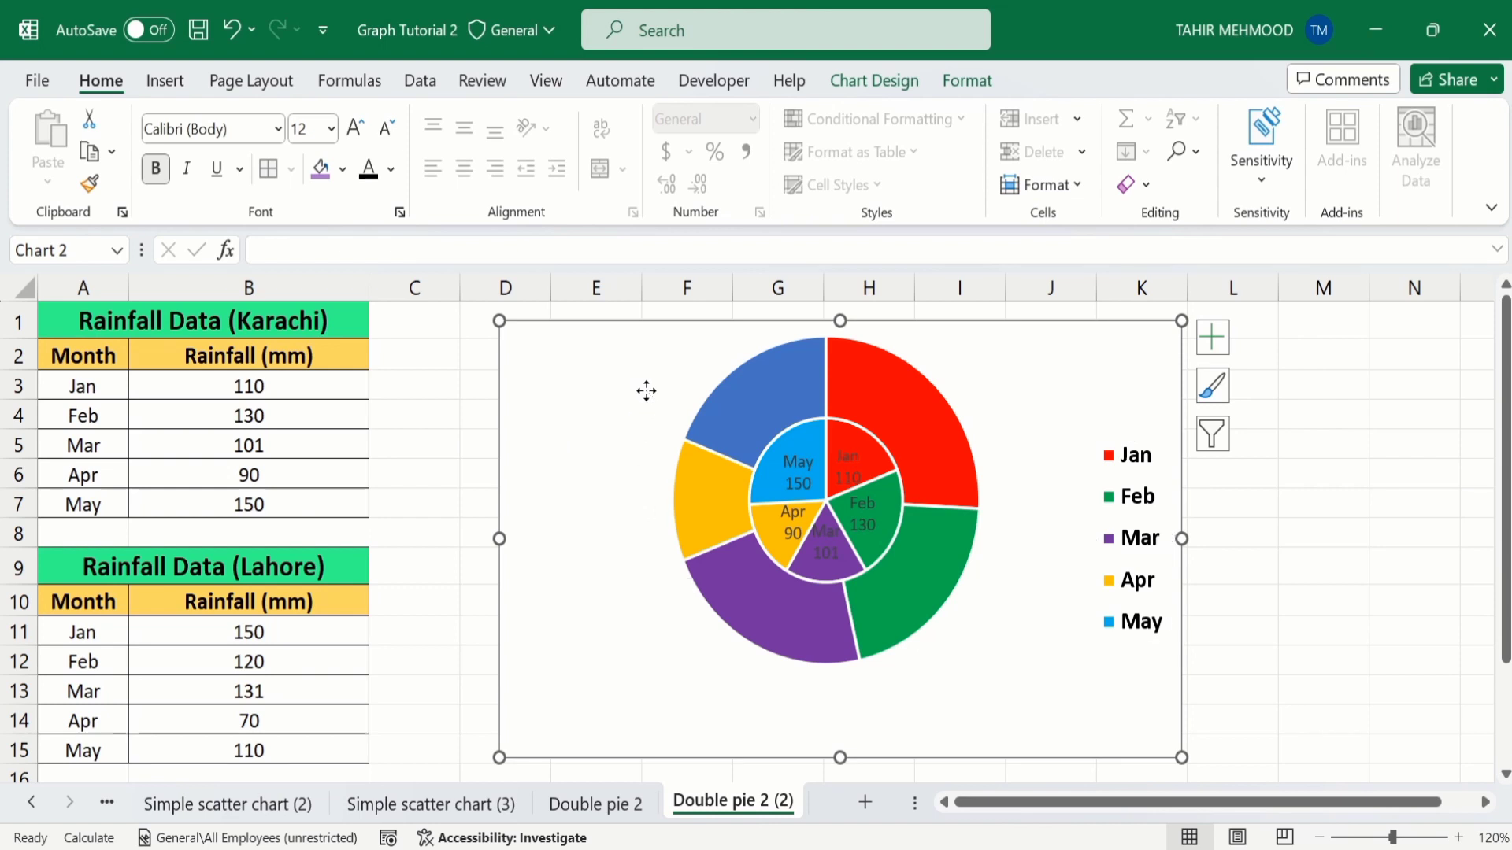
left_click(687, 383)
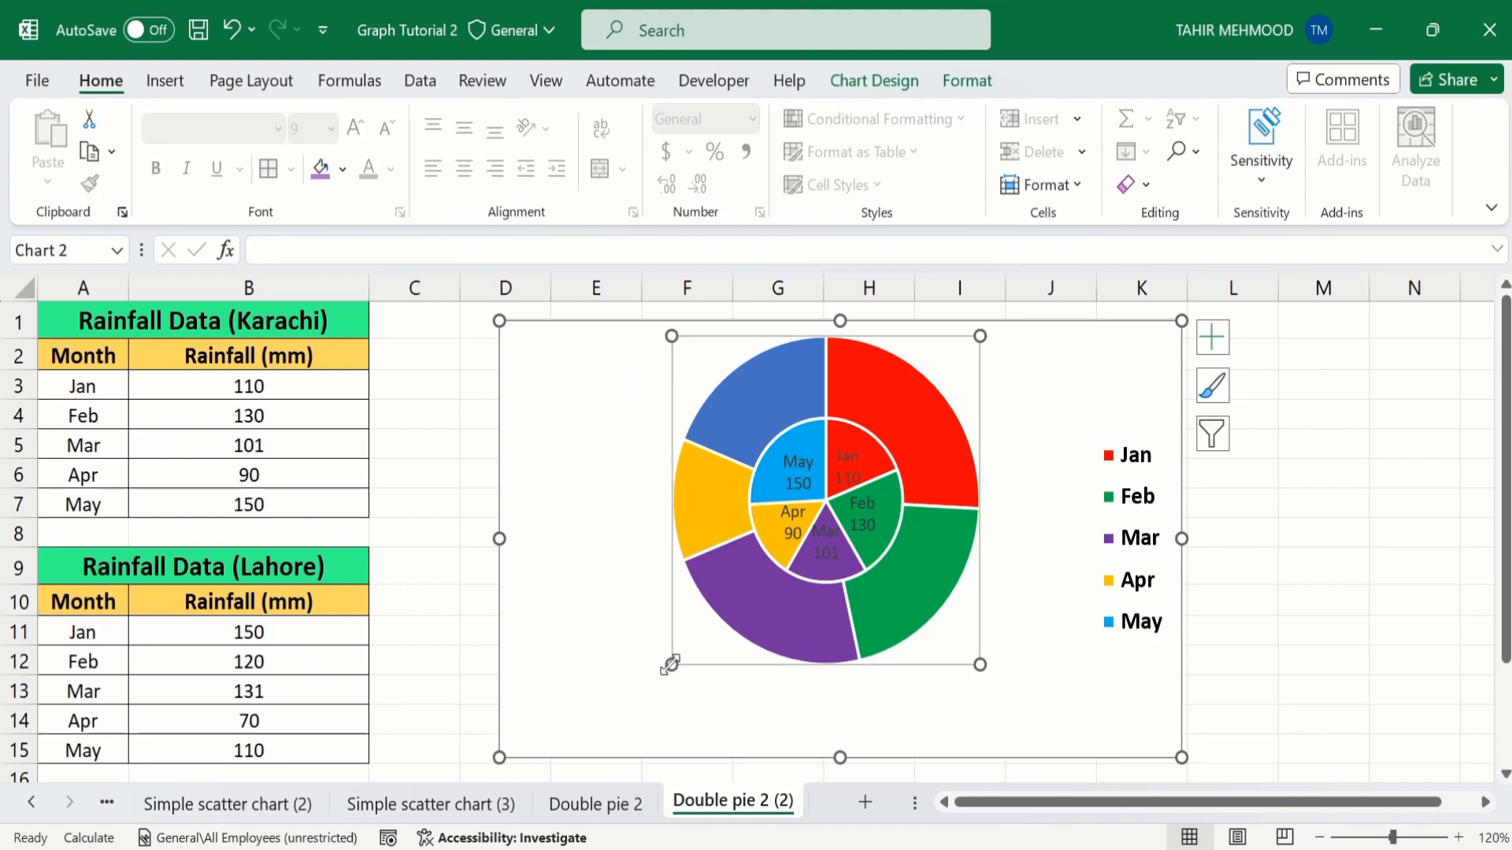
left_click_drag(670, 666, 639, 722)
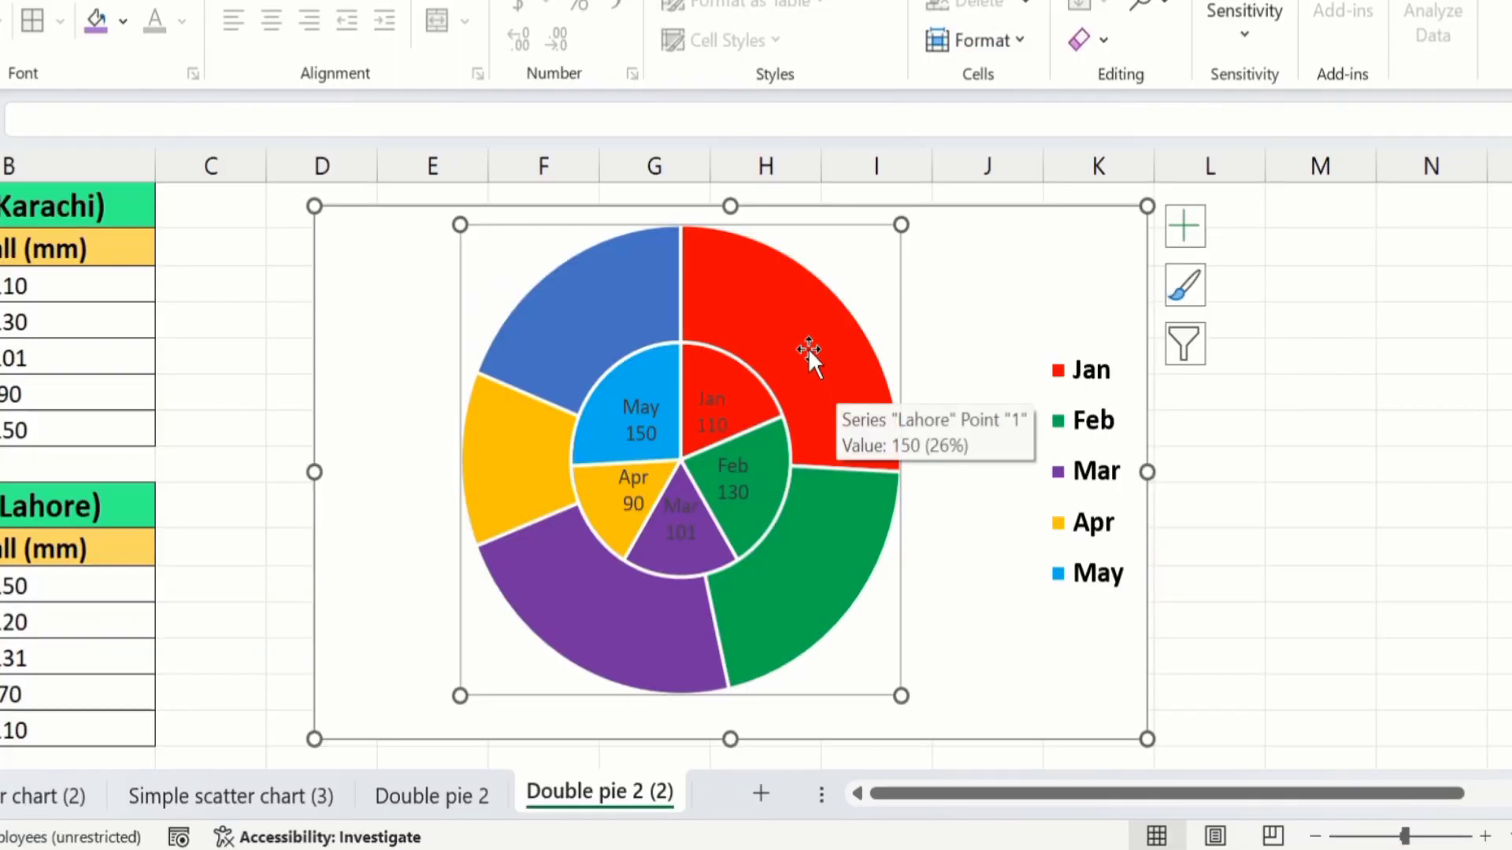
Step: Add data labels to the outer Lahore ring of the chart
left_click(769, 297)
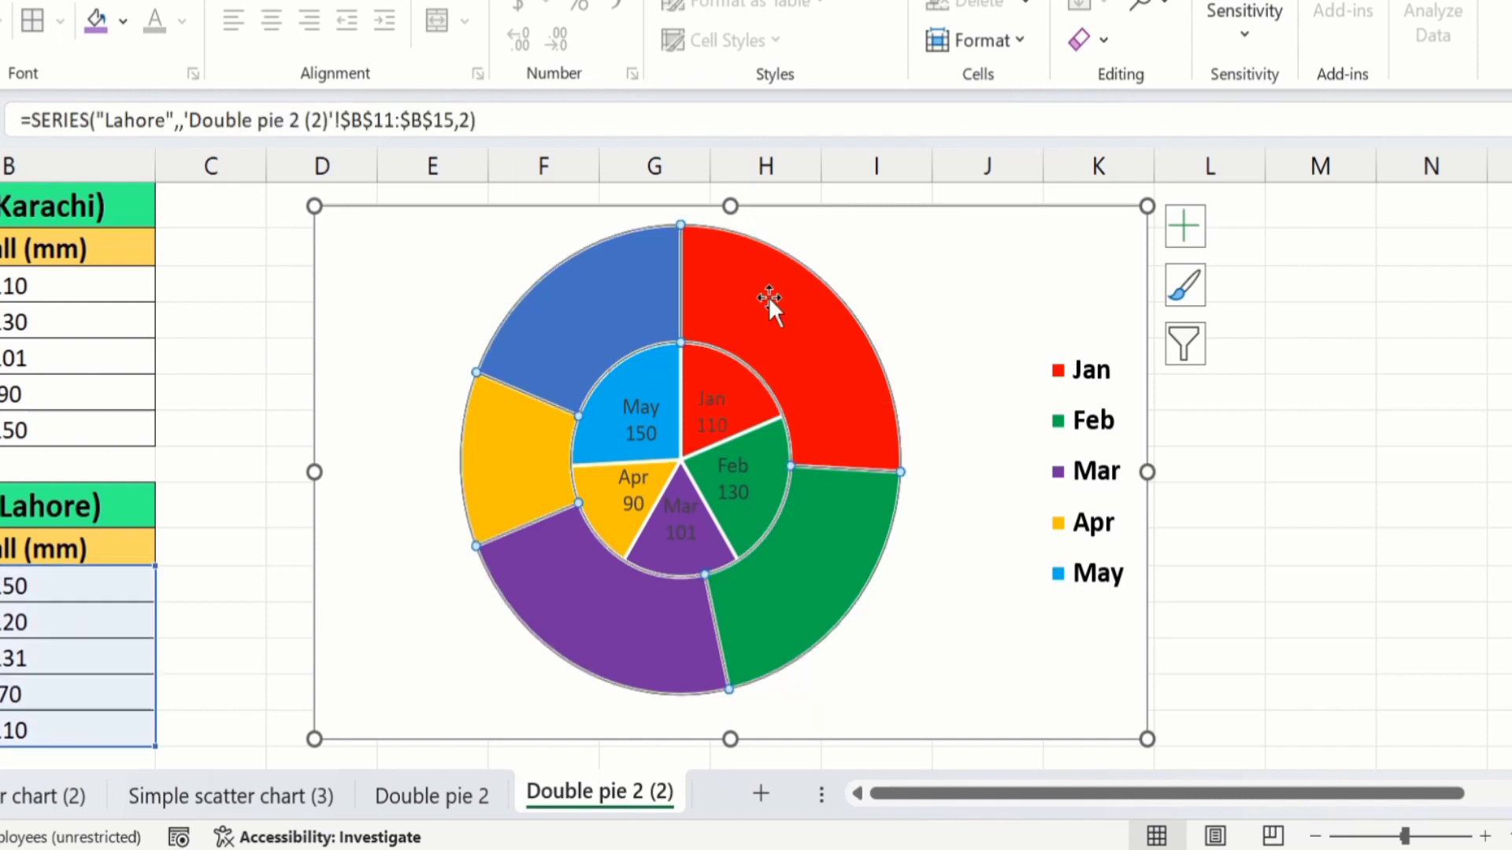
left_click(1184, 225)
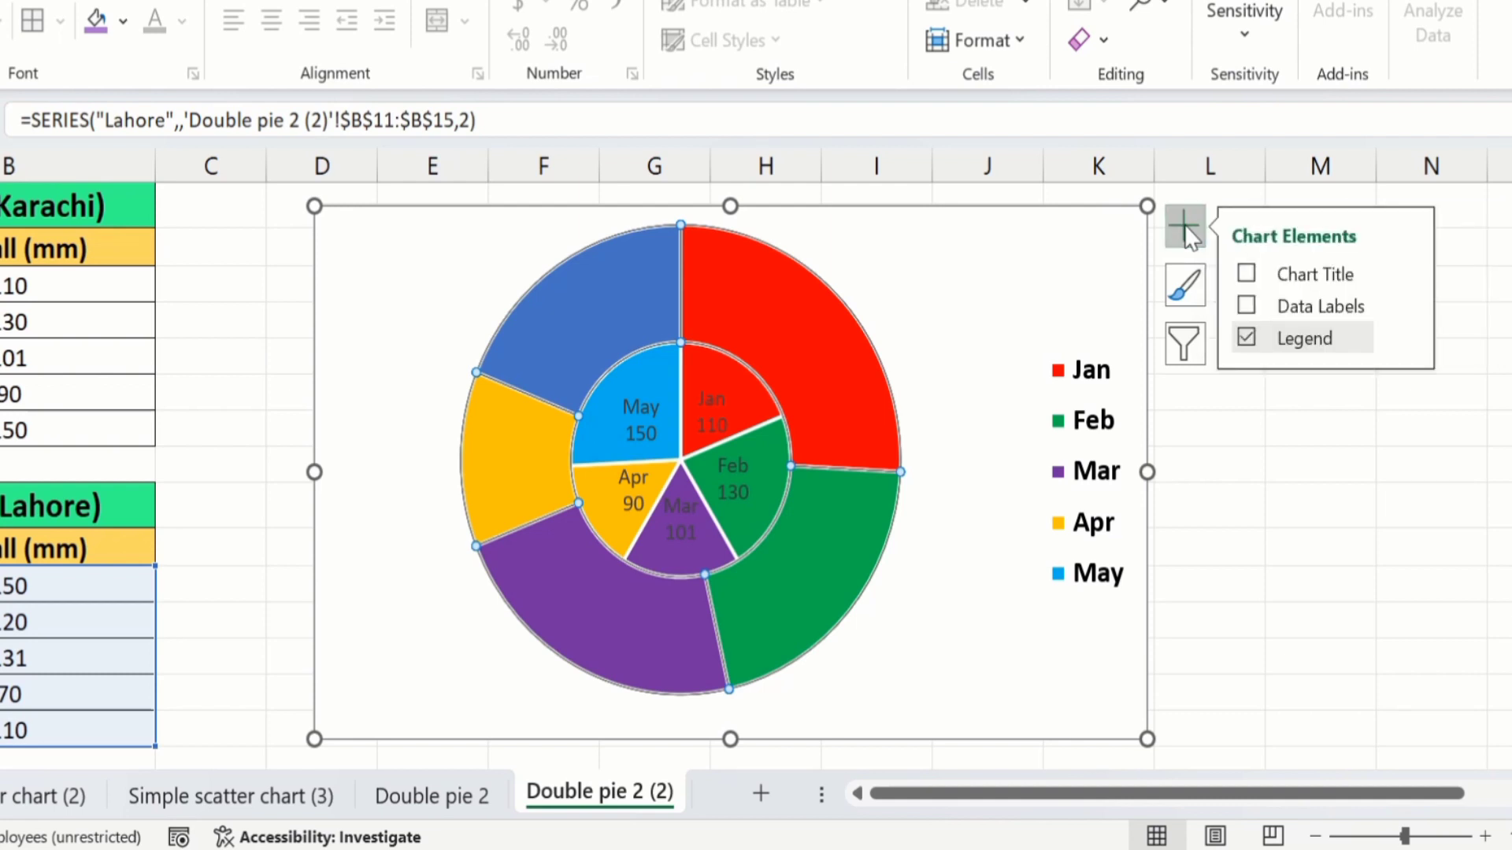
left_click(1244, 307)
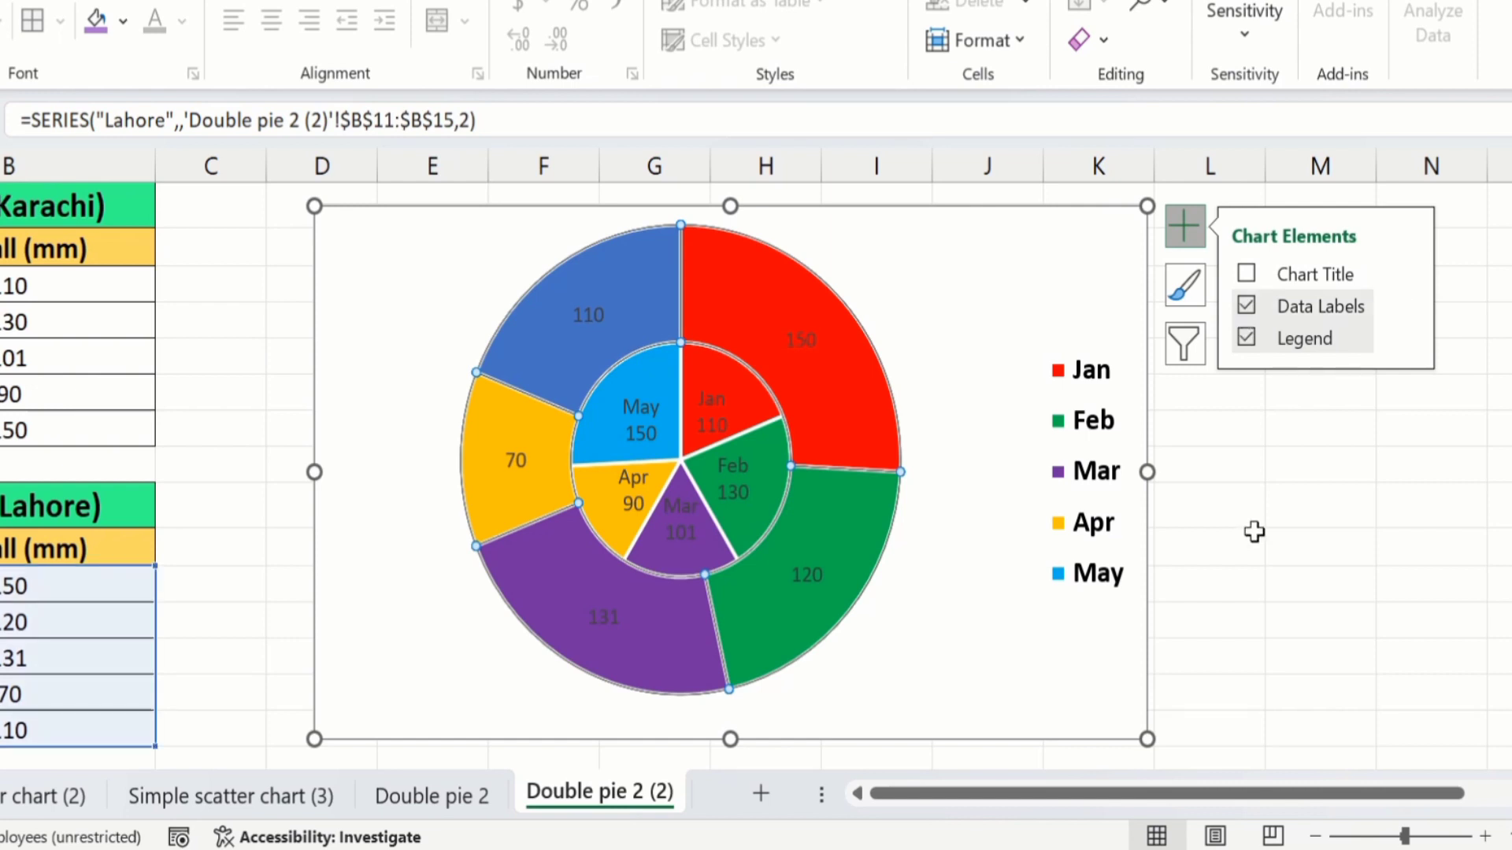
Step: Show the category name along with the value in the Lahore ring's data labels, using New Line as separator
left_click(797, 335)
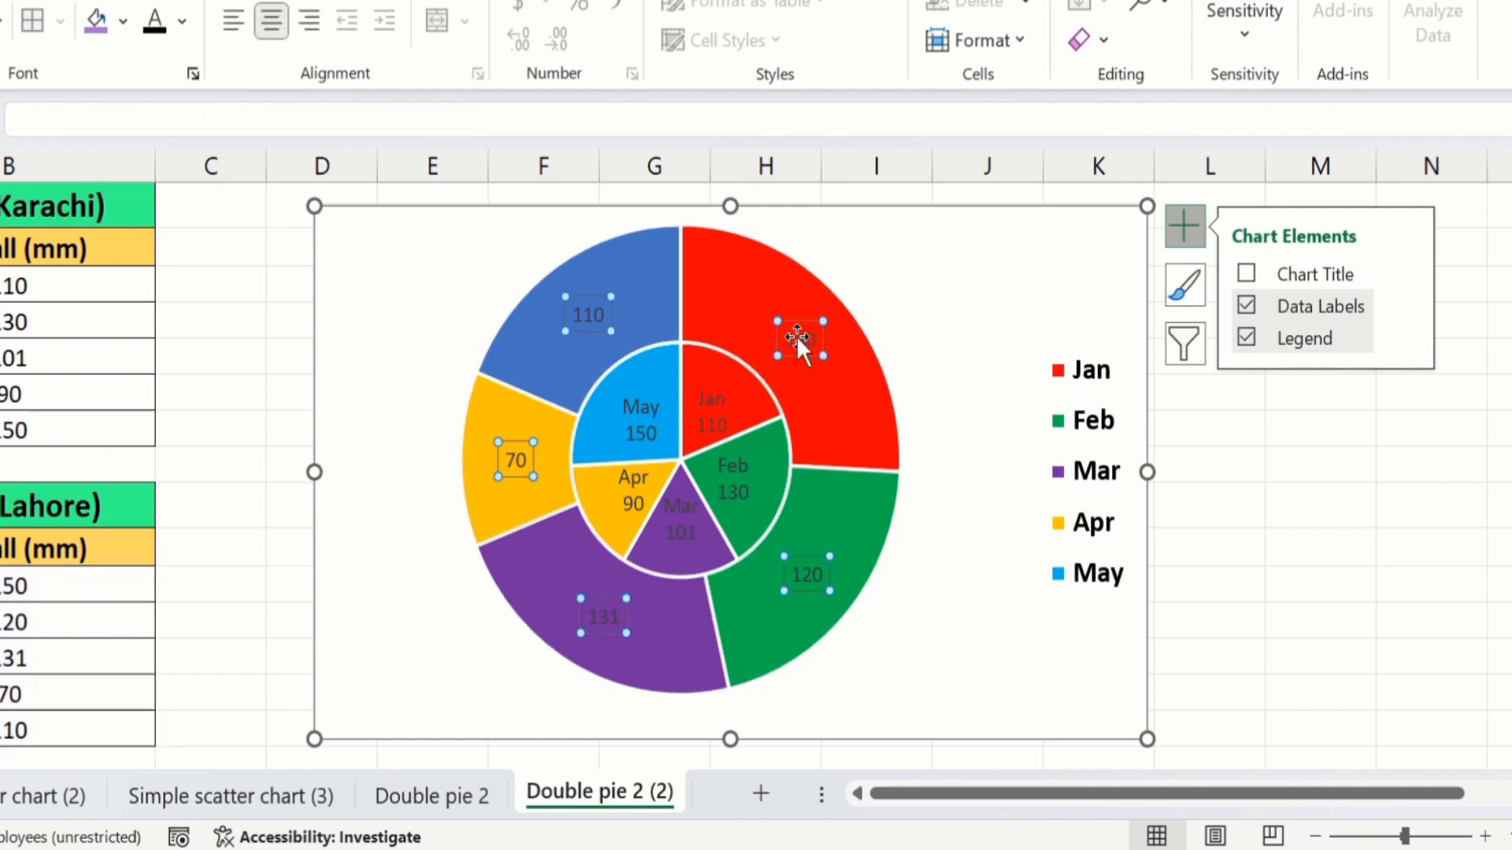
right_click(796, 336)
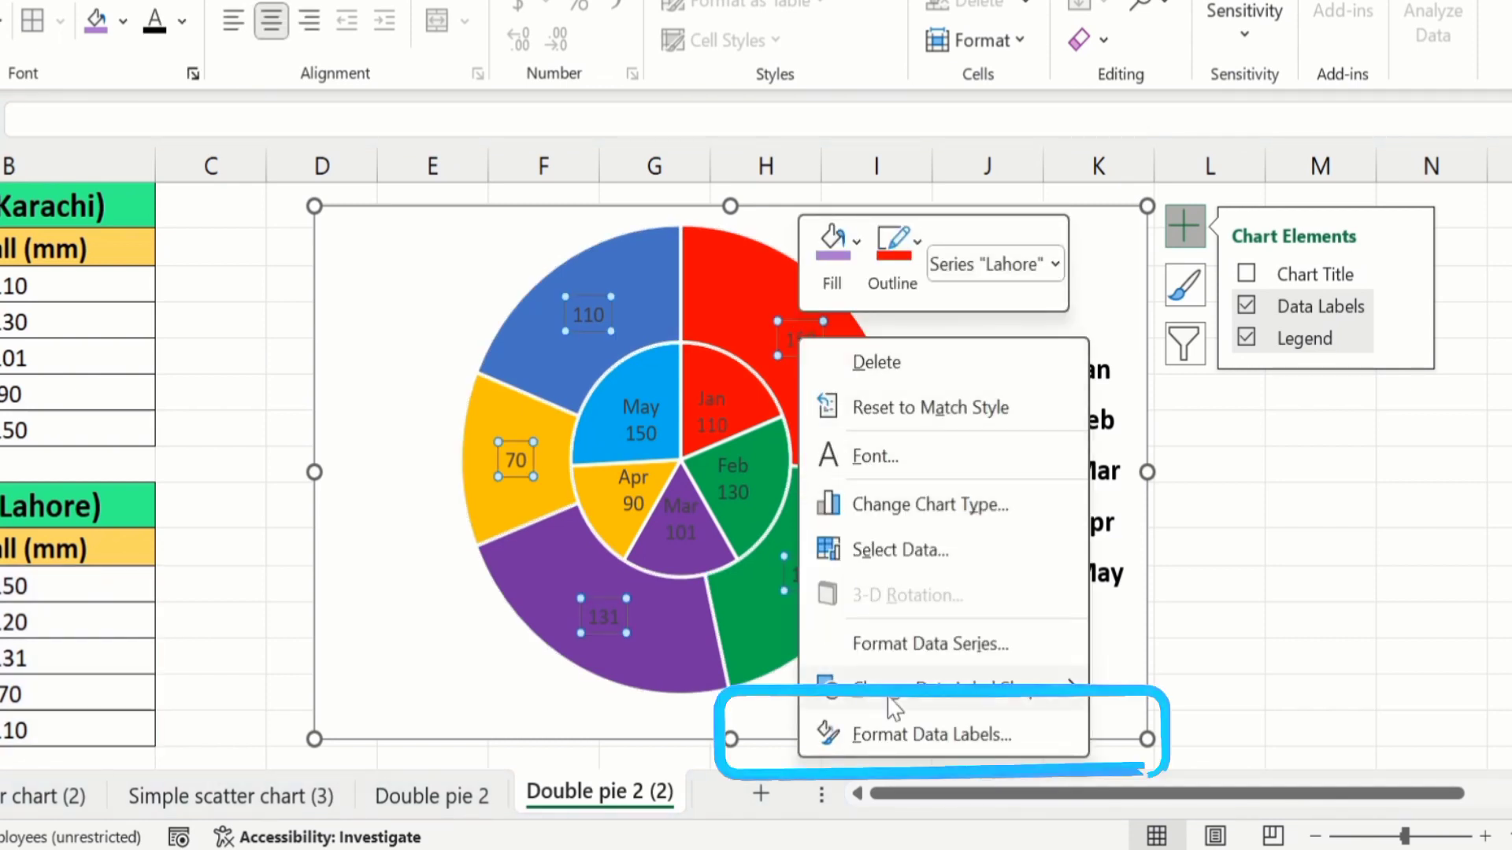
left_click(920, 735)
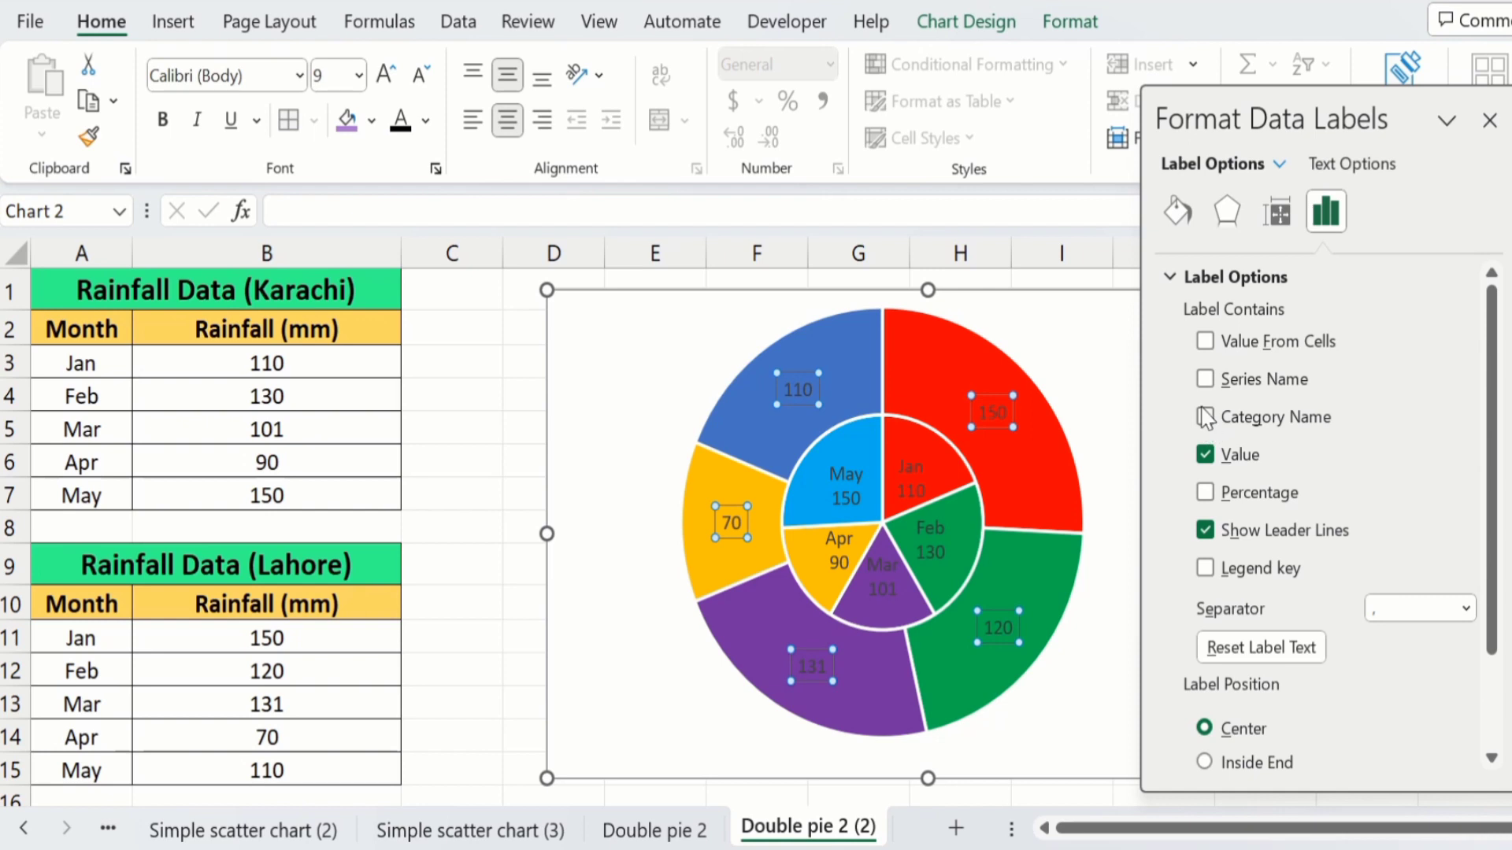
left_click(1205, 417)
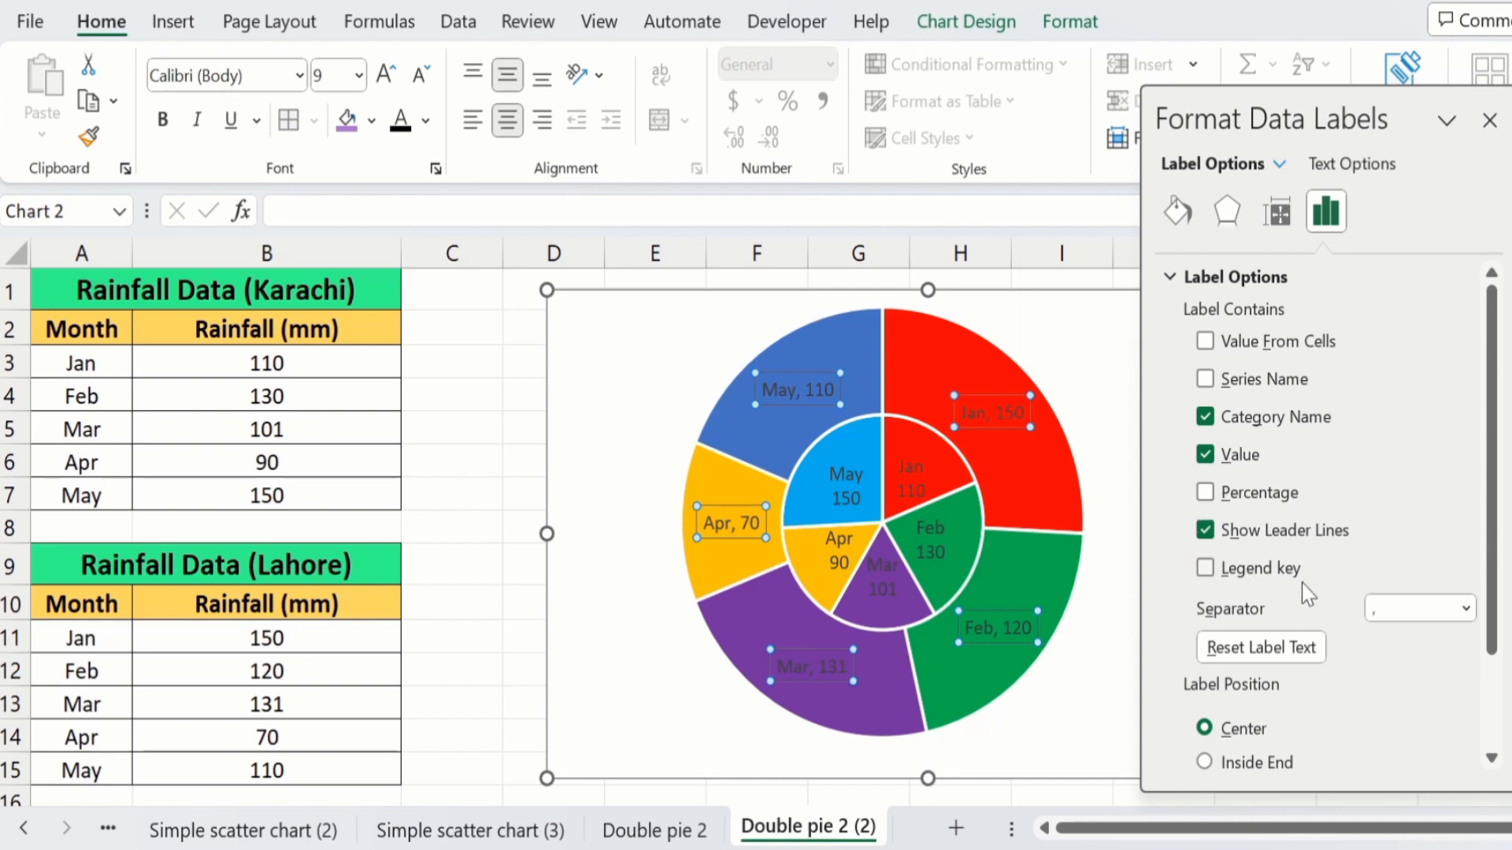
left_click(1466, 609)
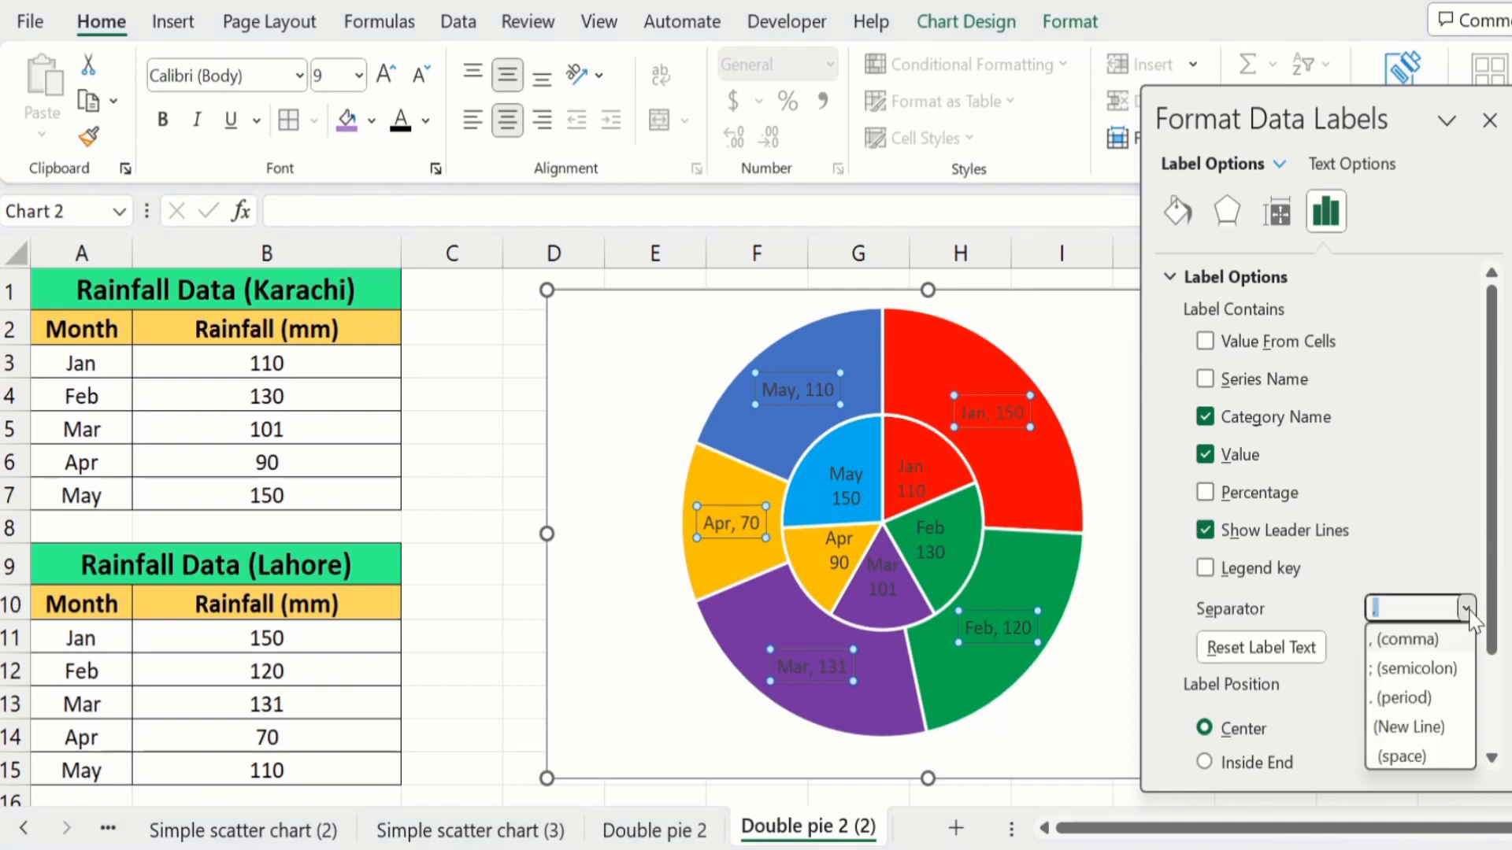
left_click(1410, 727)
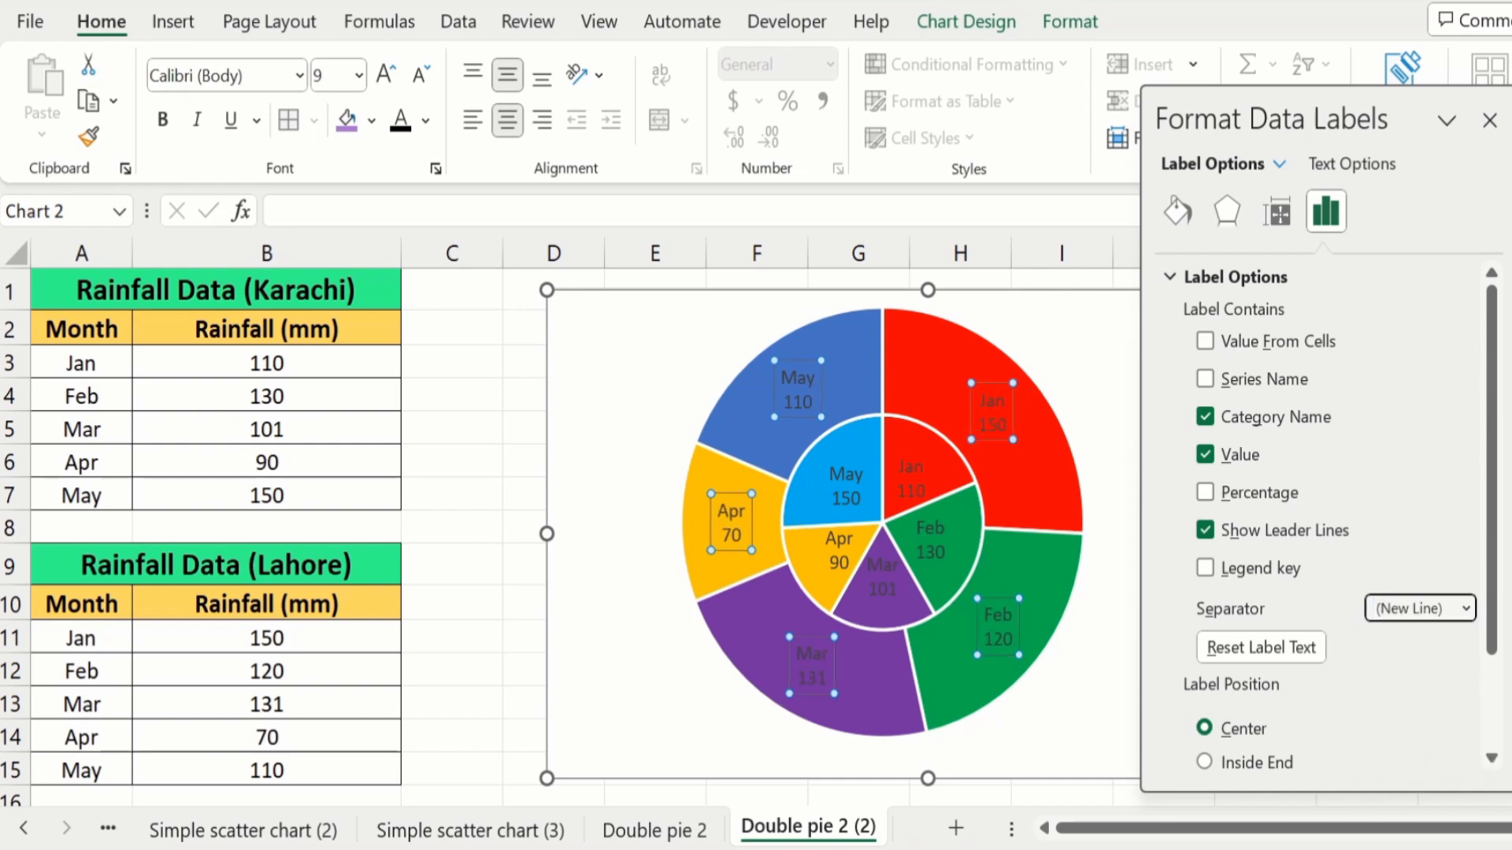
left_click(1489, 121)
left_click(1475, 607)
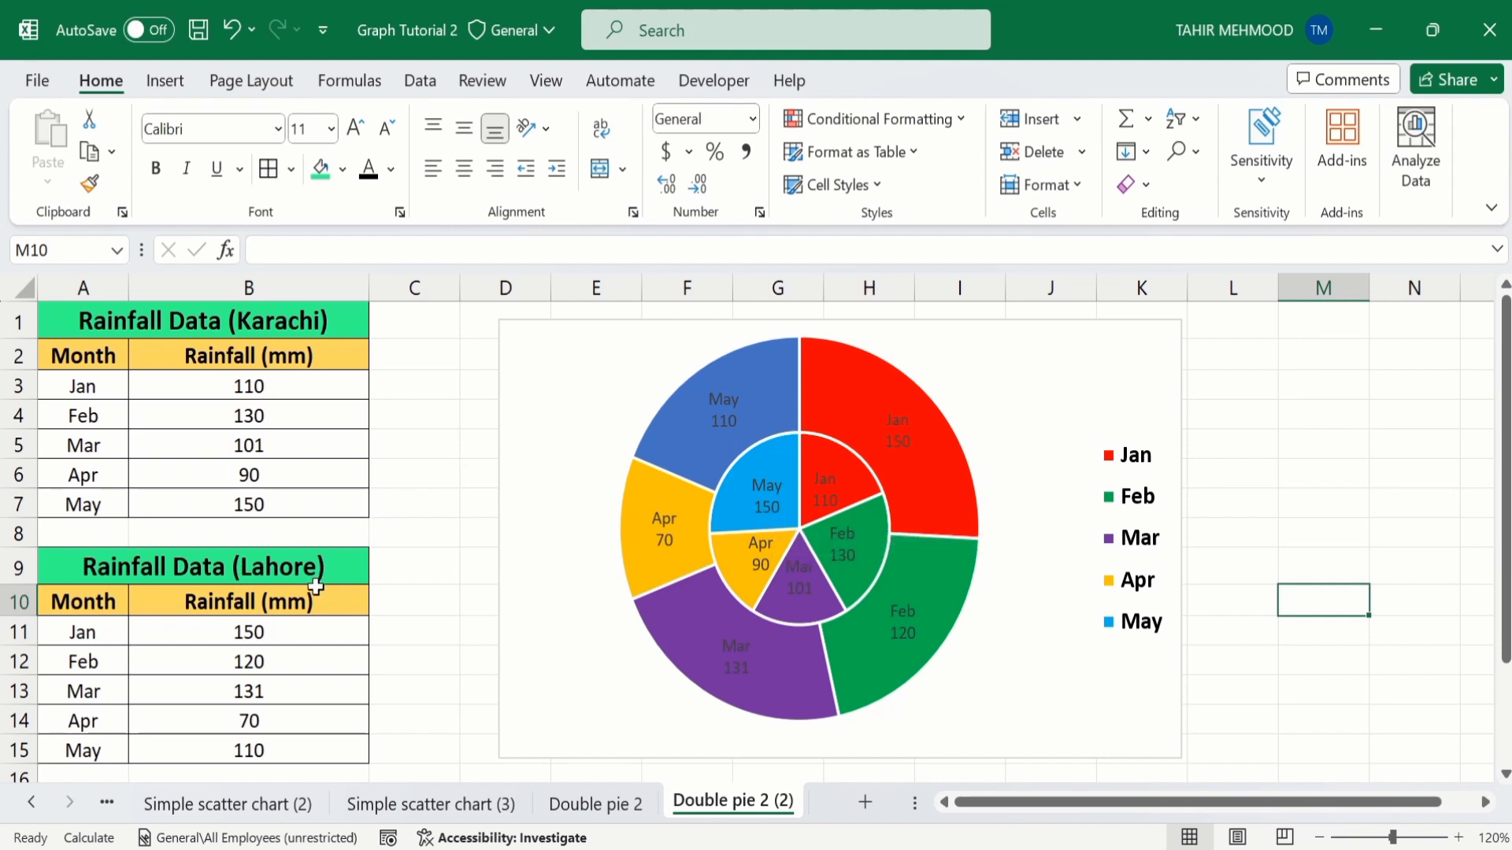
Step: Enter Karachi in C3 and fill it down to C7 beside the Karachi rainfall data
left_click(414, 389)
type("Karachi")
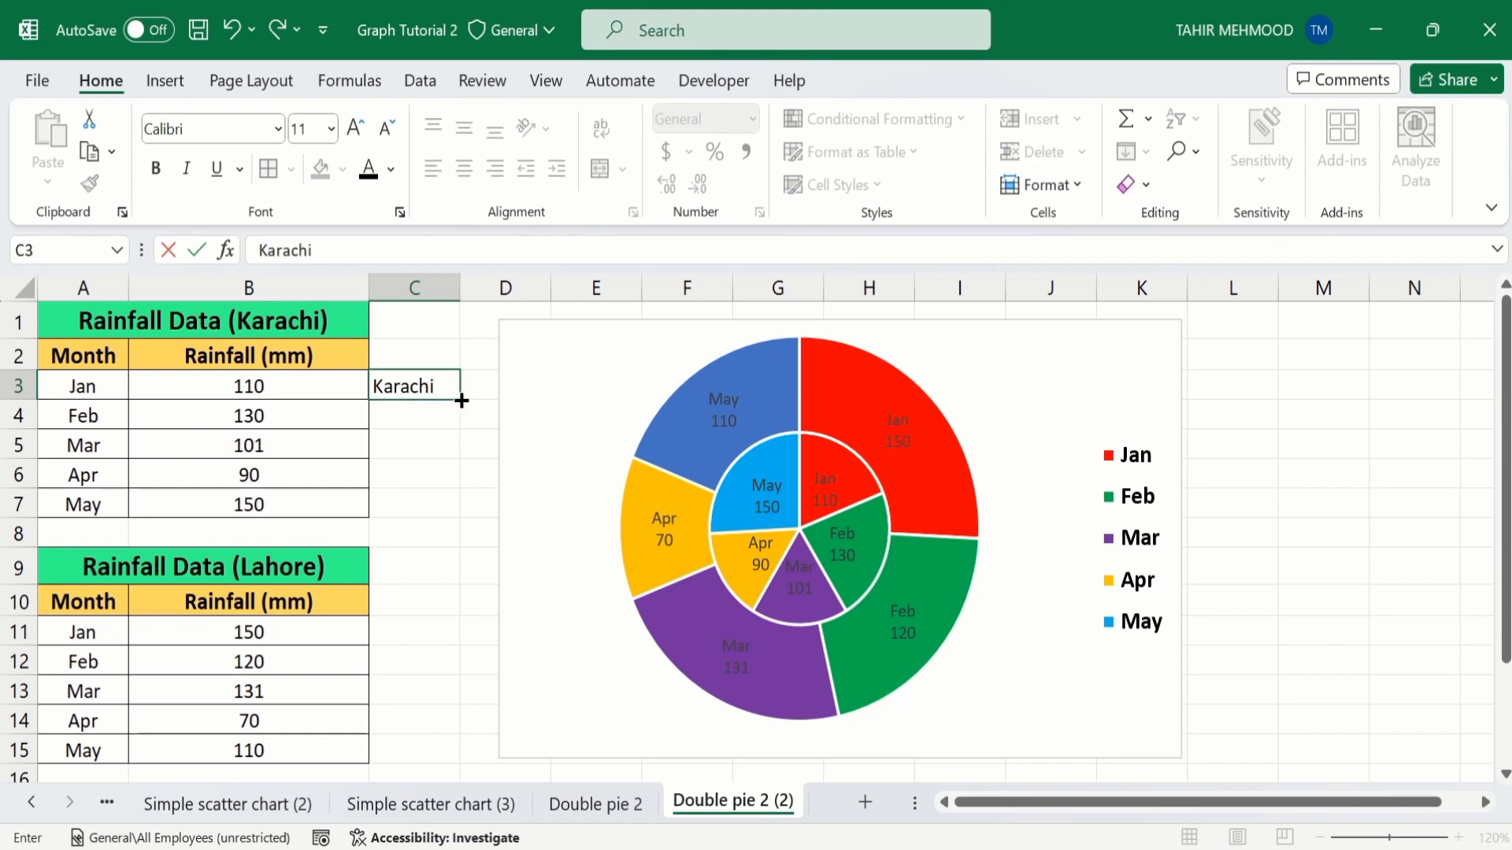
left_click_drag(462, 400, 461, 520)
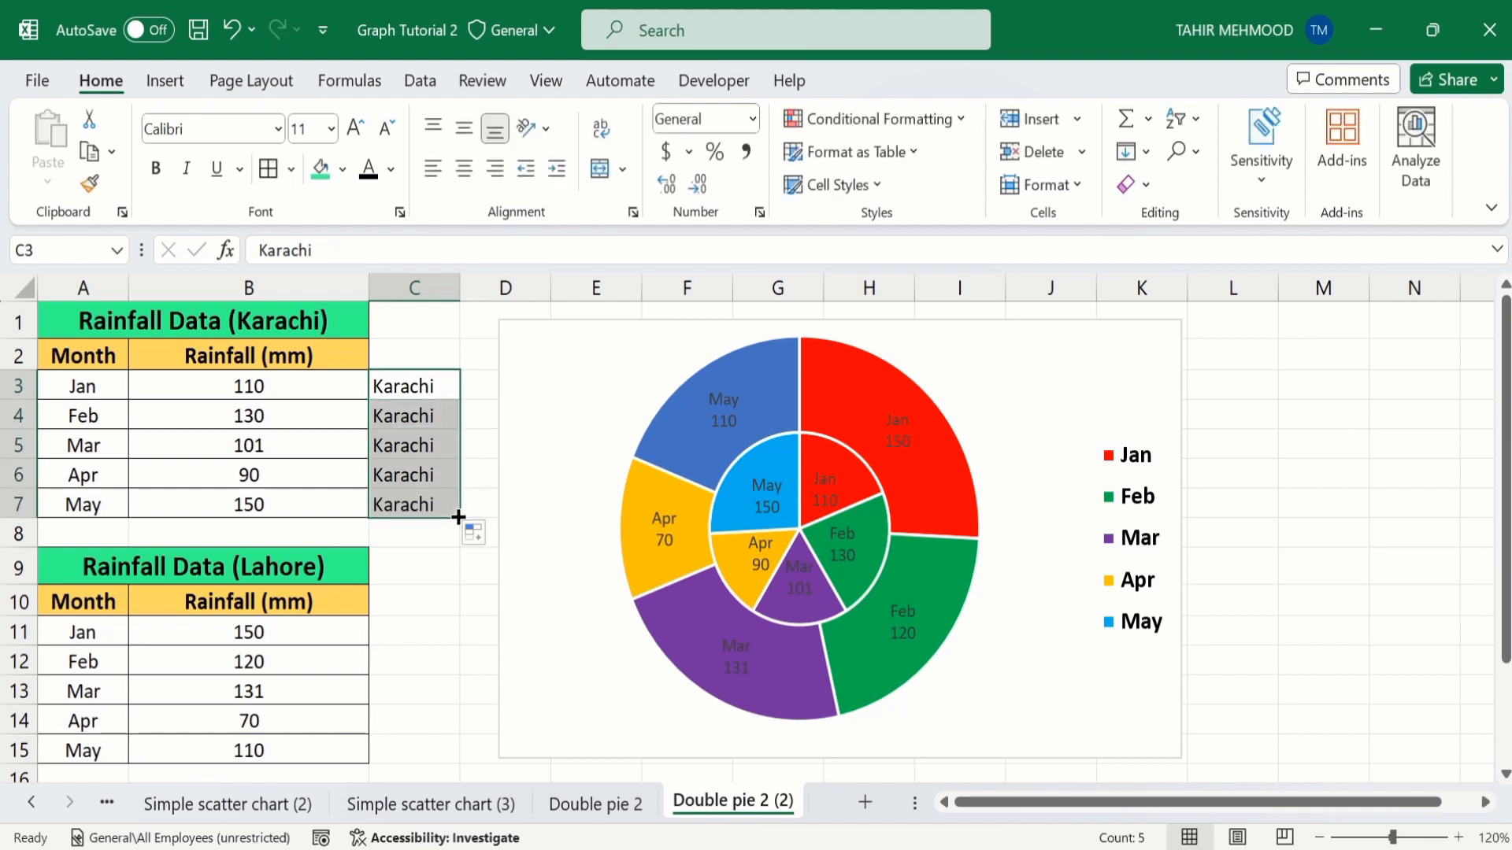
Step: Enter Lahore in C11 and fill it down to C15 beside the Lahore rainfall data
left_click(410, 635)
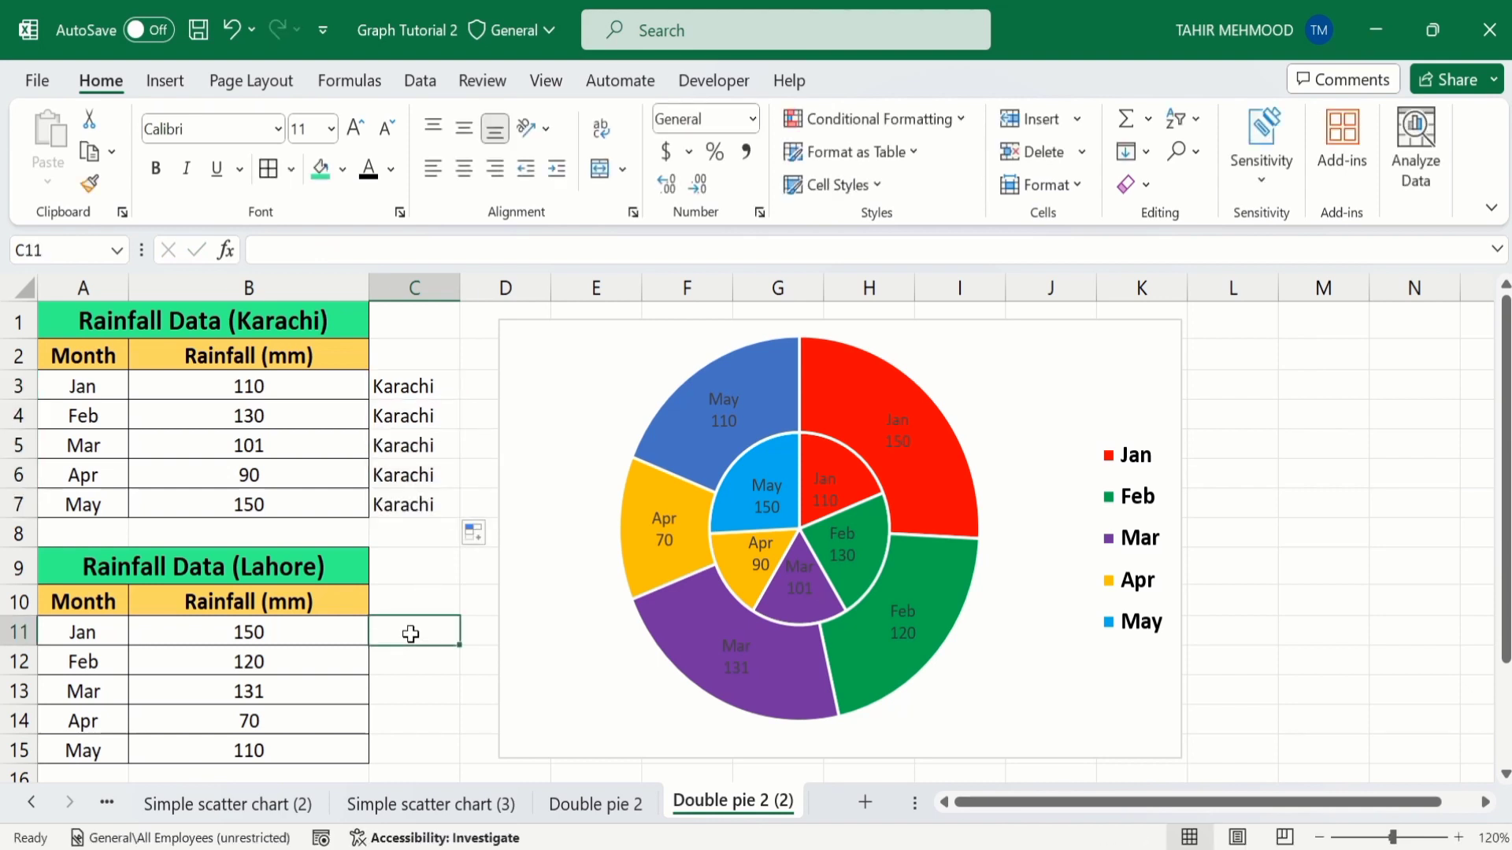
type("Laho")
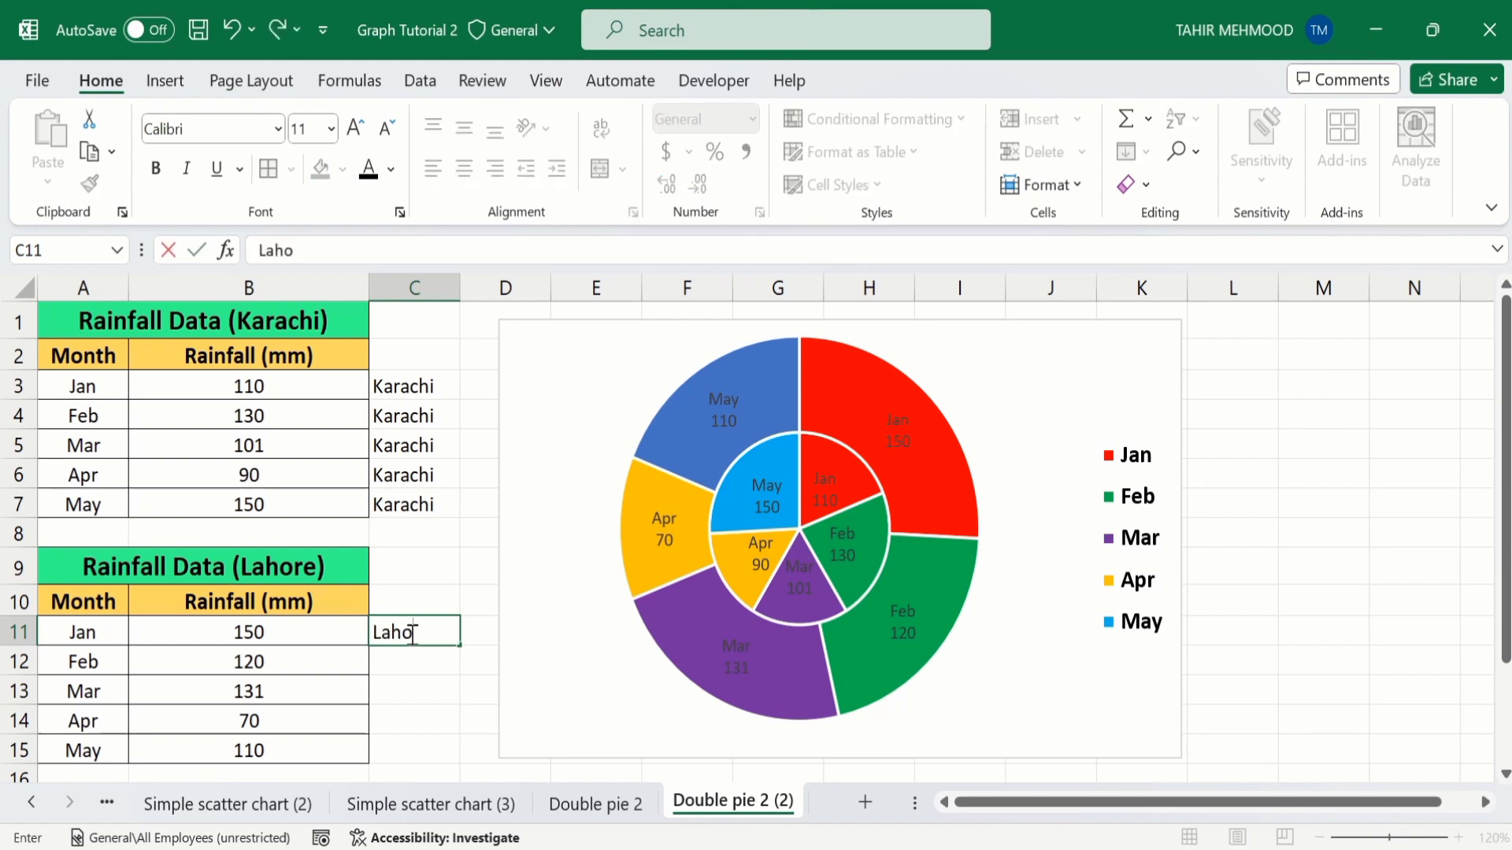
type("re")
left_click_drag(461, 648, 460, 754)
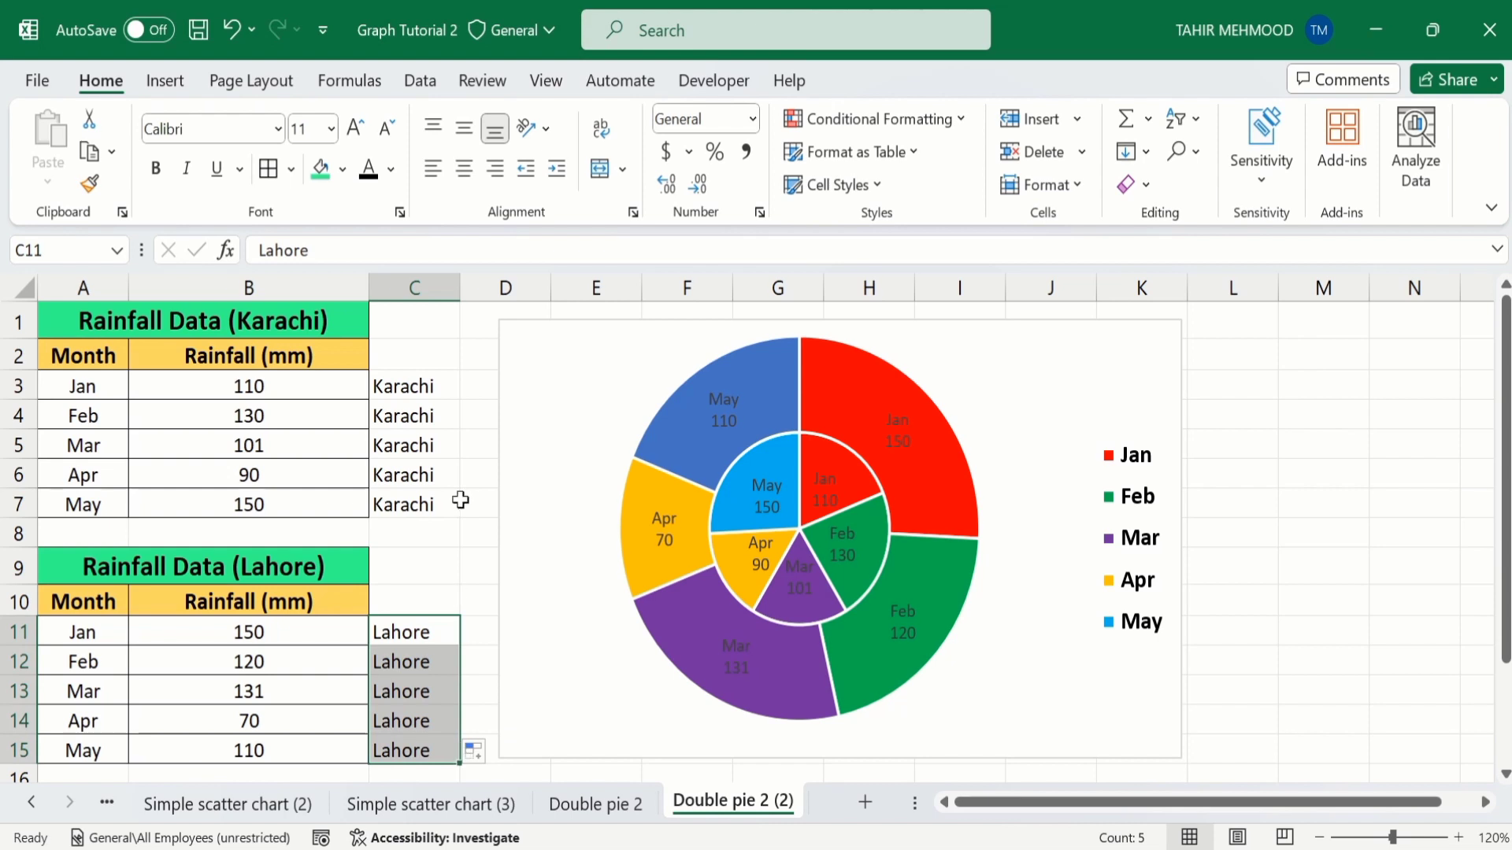
Step: Set the inner Karachi pie's data labels to show only the percentage, without category name, value or leader lines
left_click(766, 491)
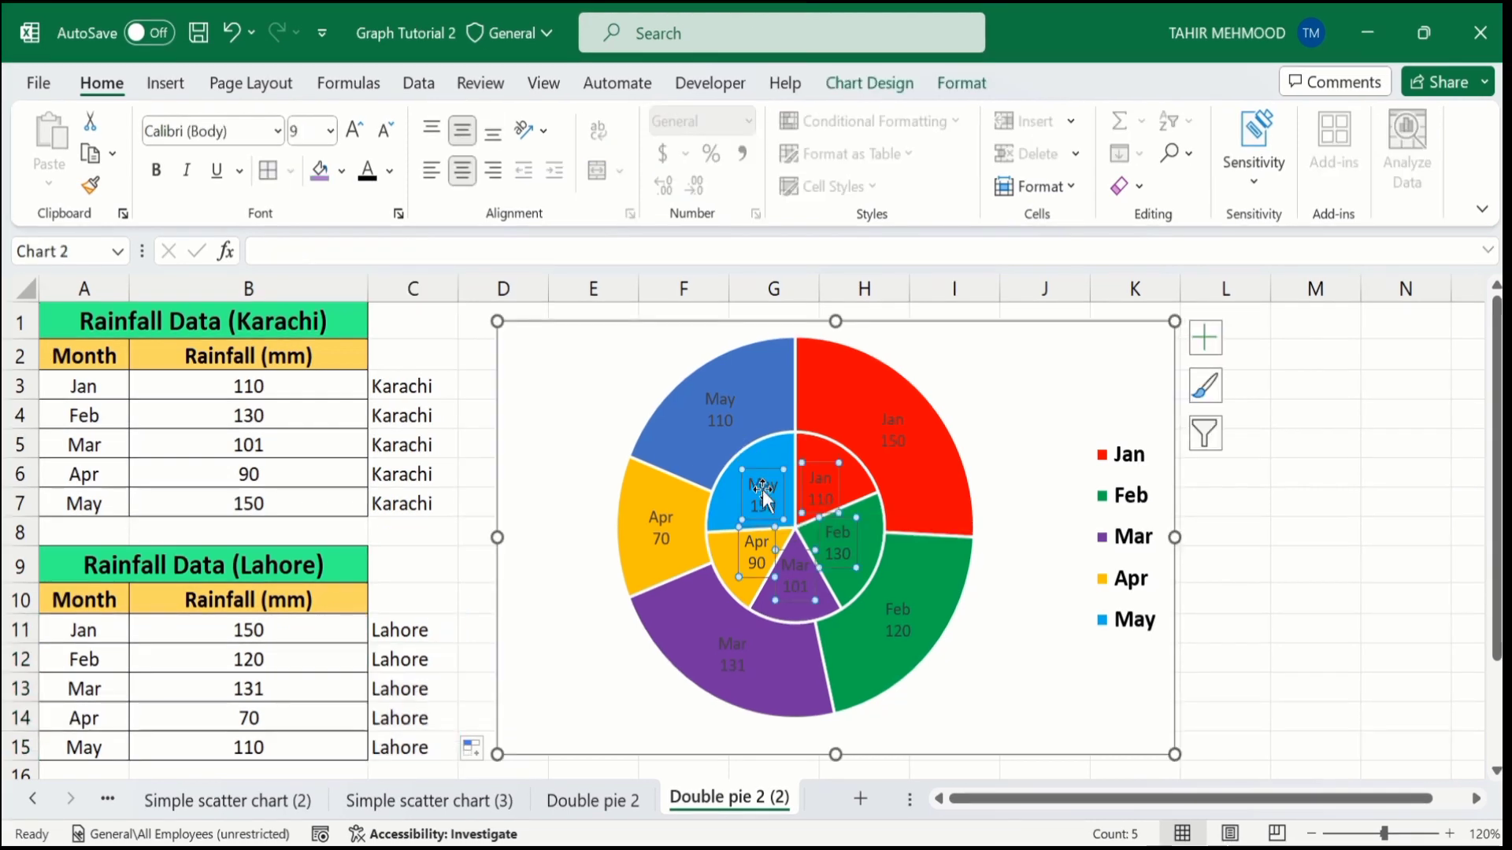
right_click(762, 489)
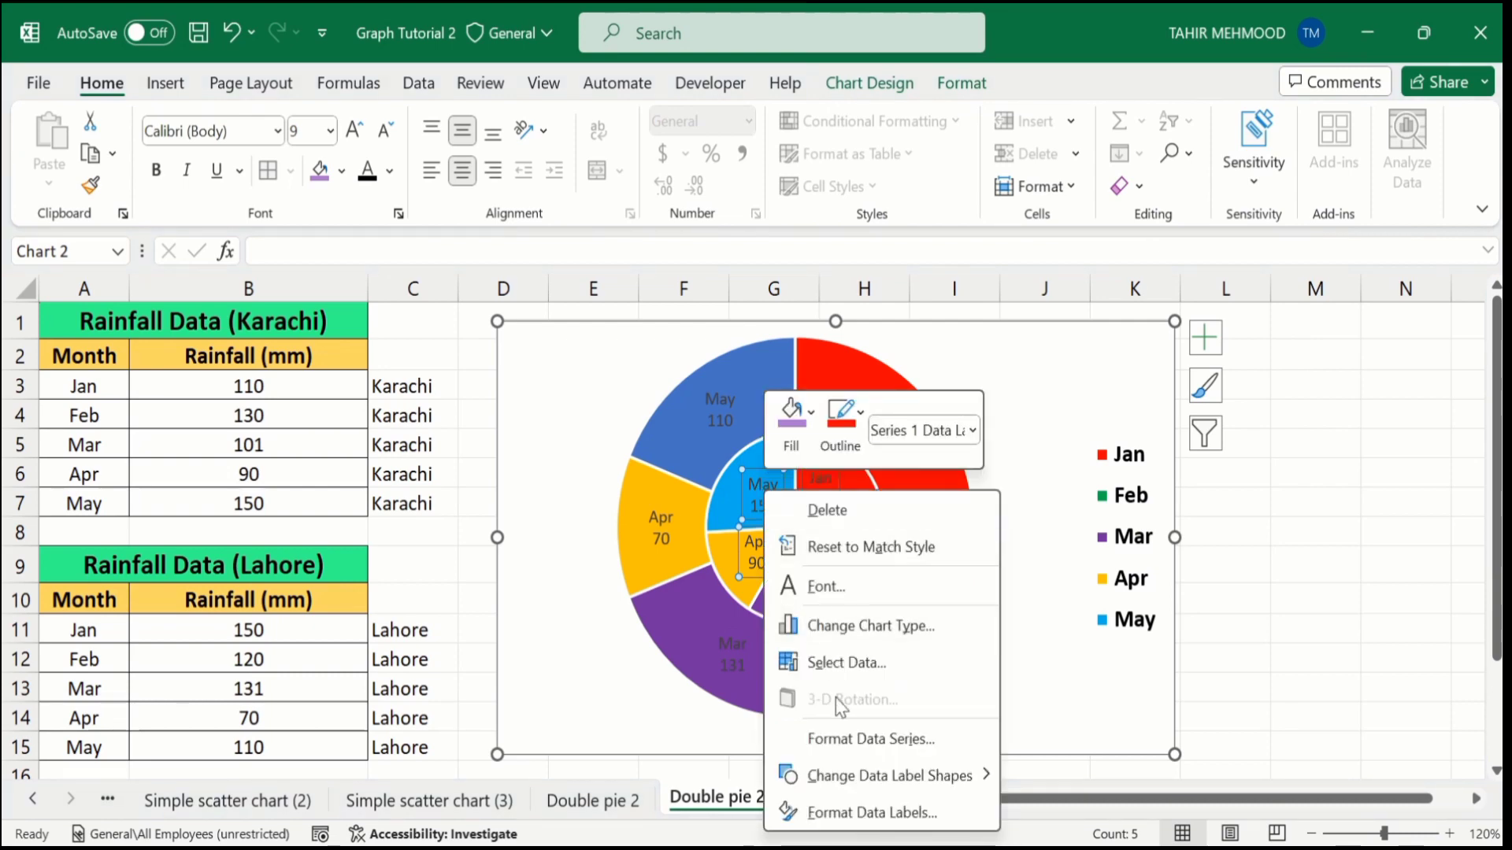
left_click(866, 815)
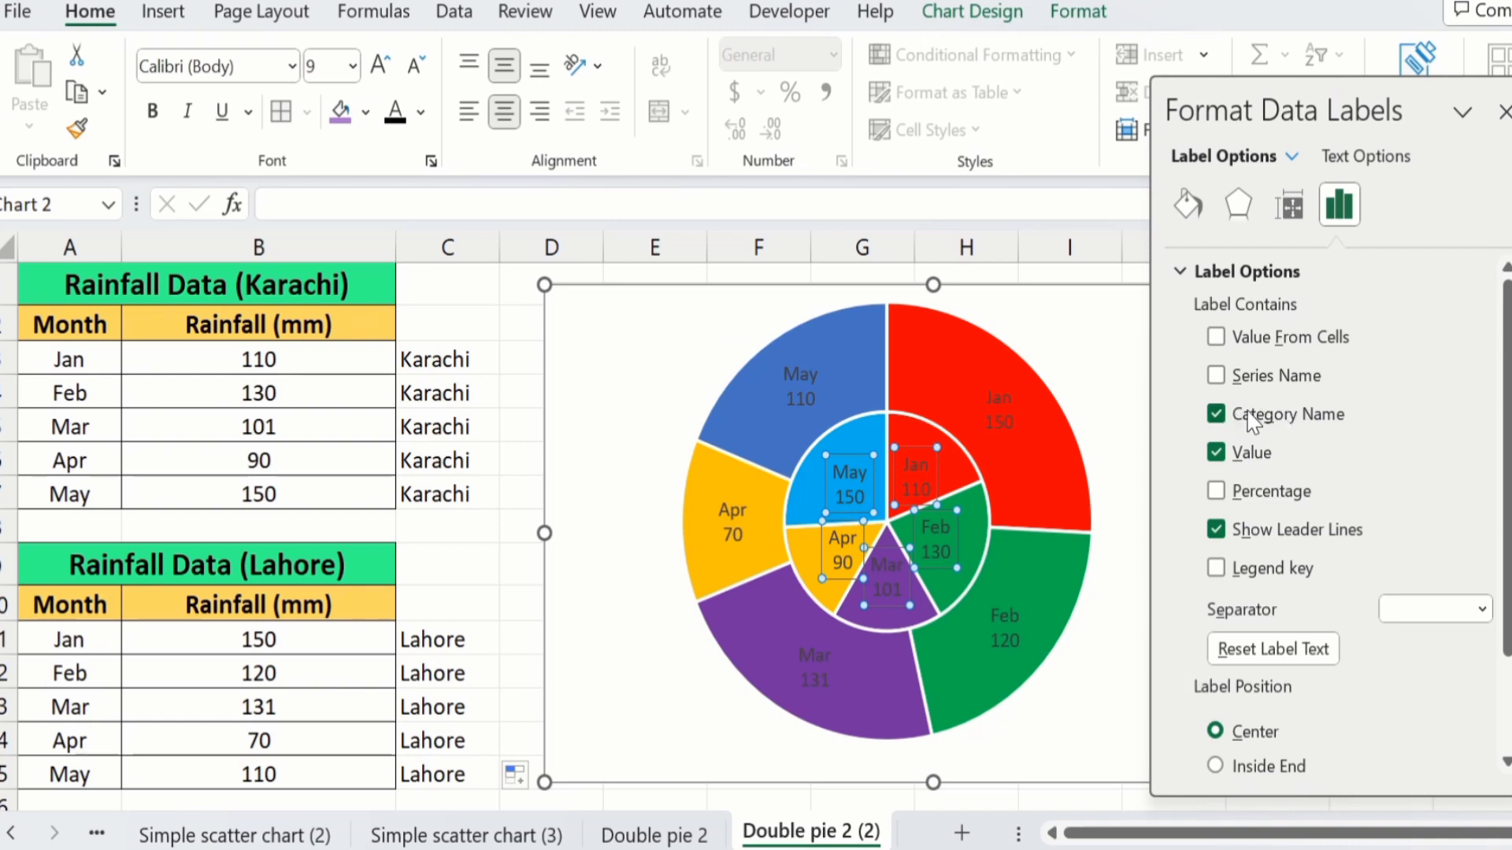
left_click(1217, 415)
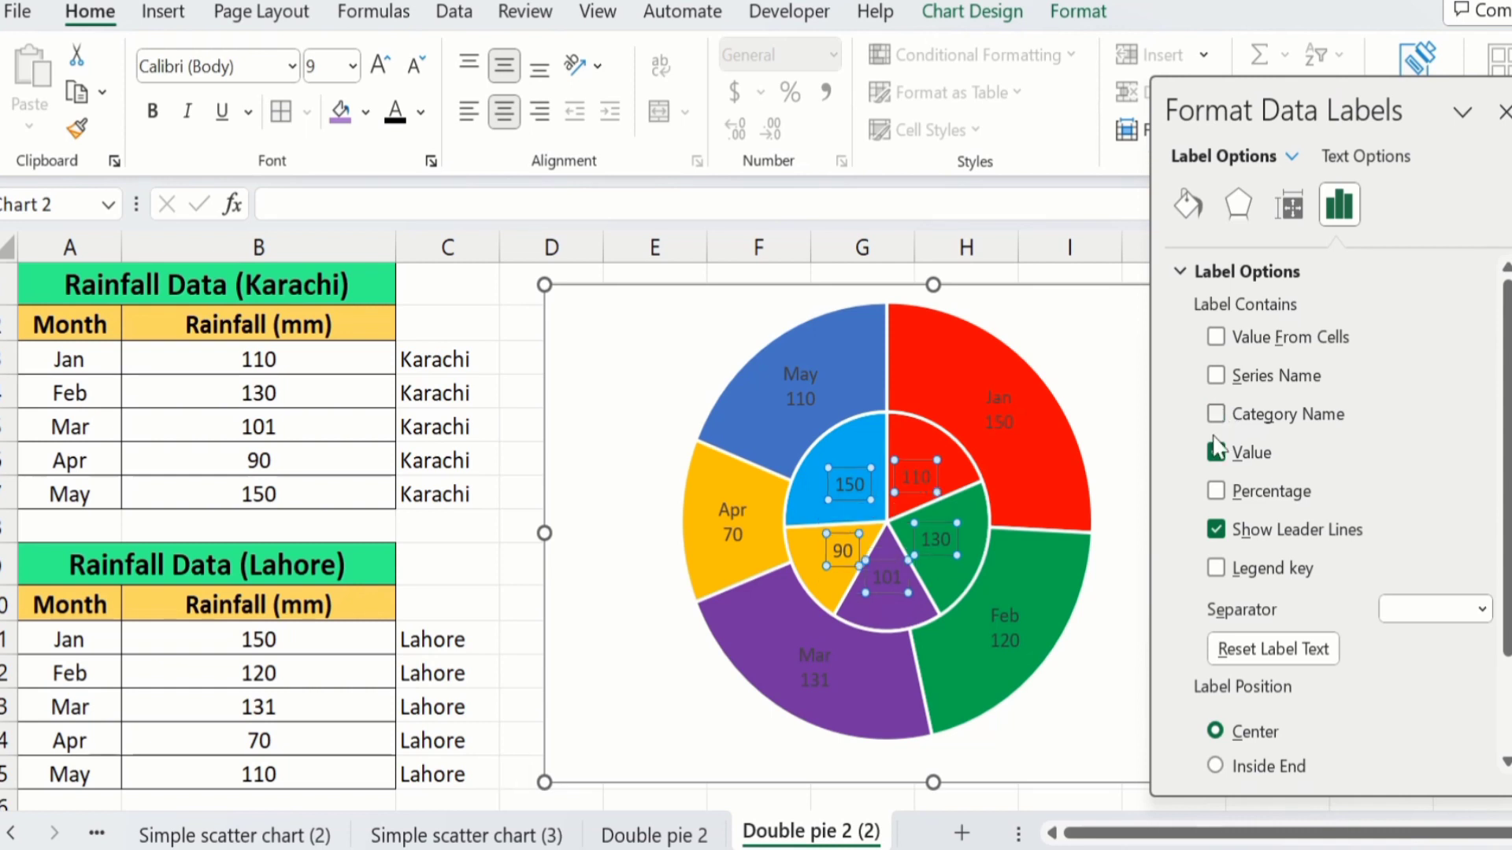
left_click(1216, 492)
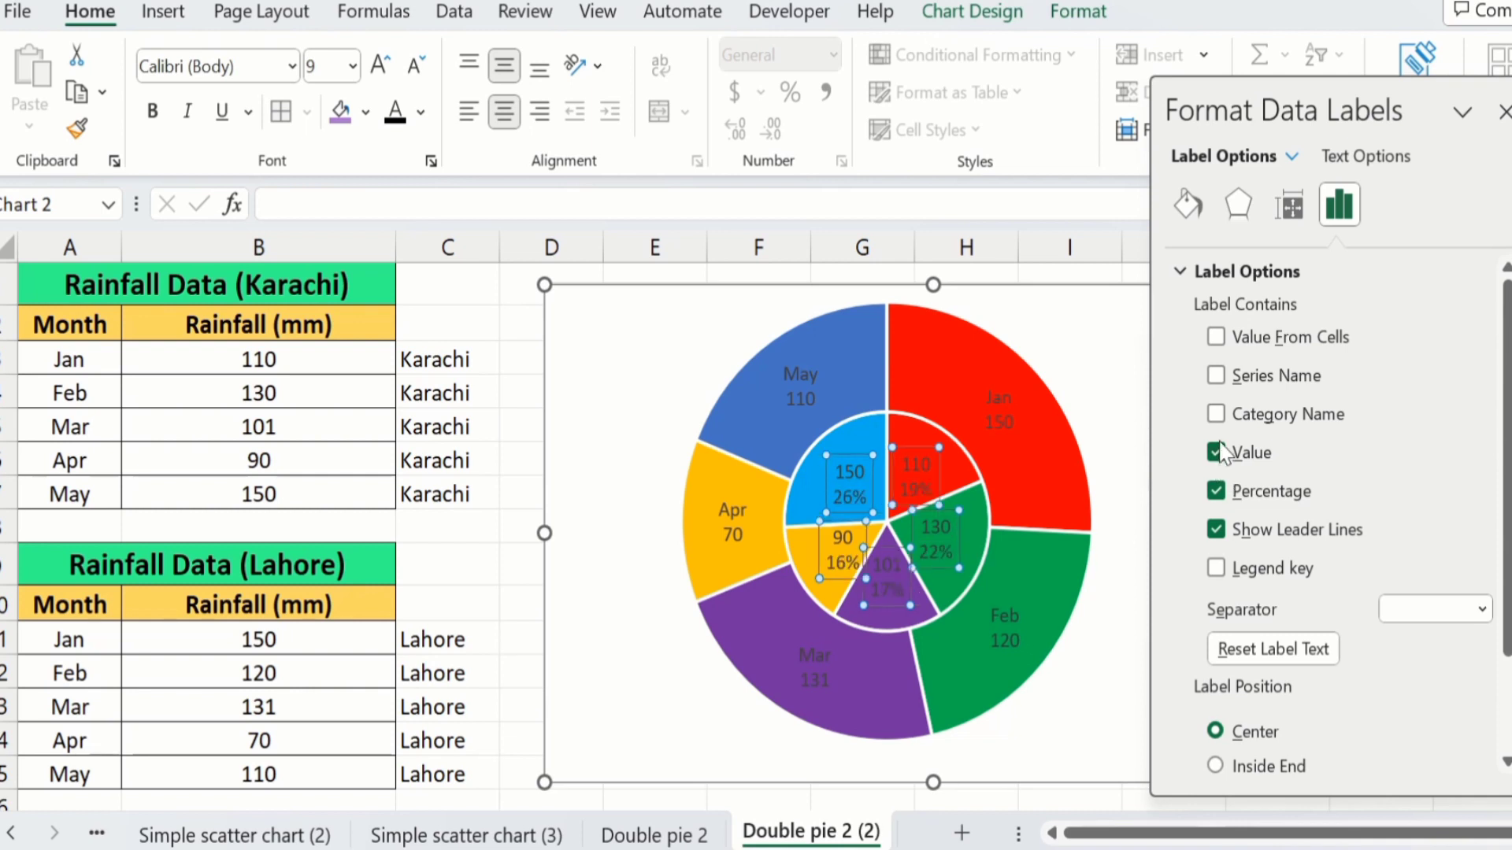
left_click(1216, 454)
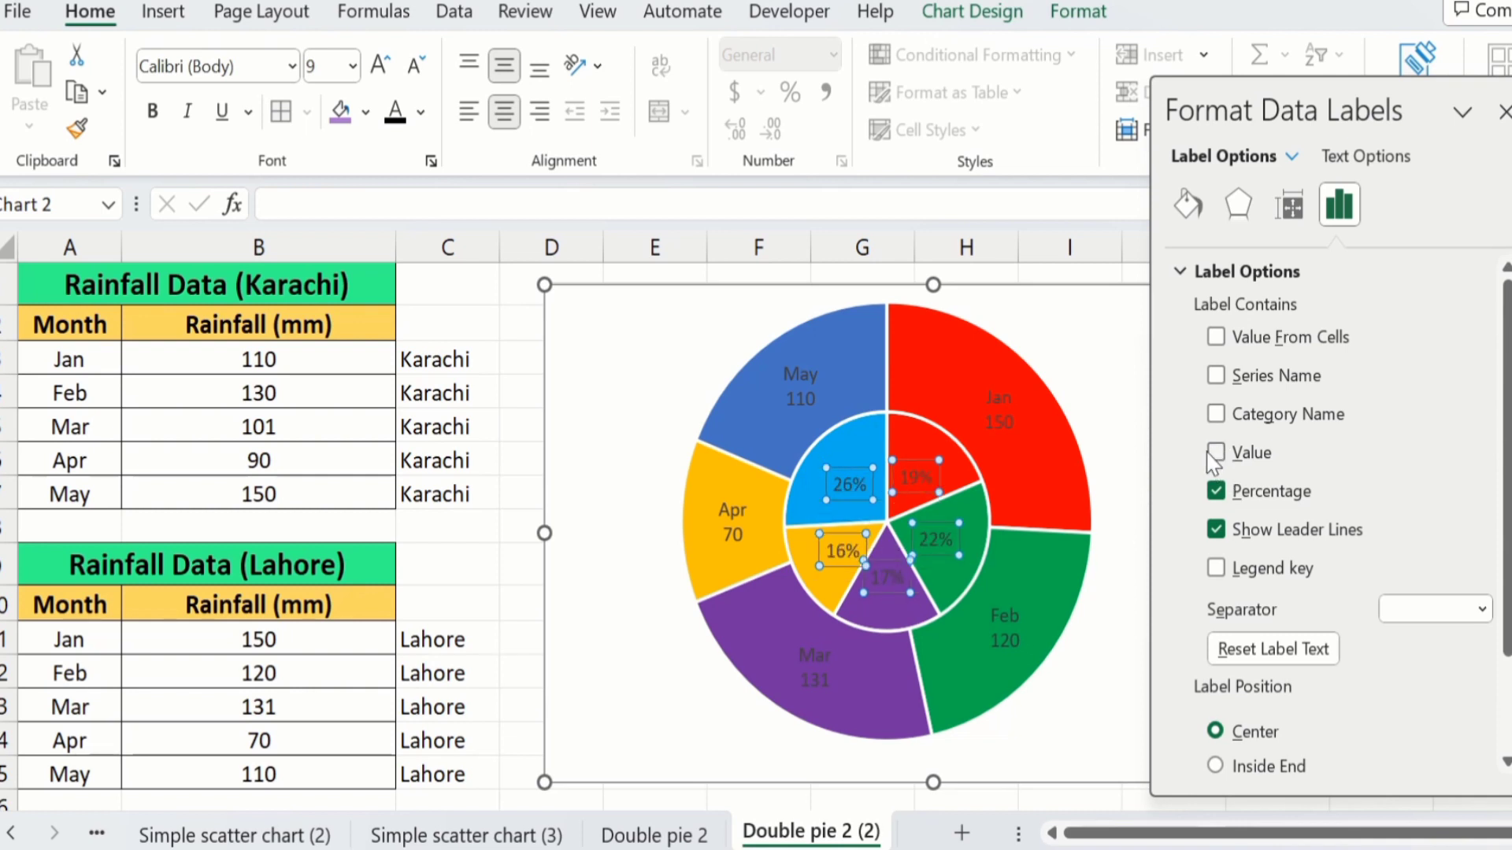
left_click(1217, 532)
Step: Add the city names from cells C3:C7 to the inner pie's data labels
left_click(1216, 337)
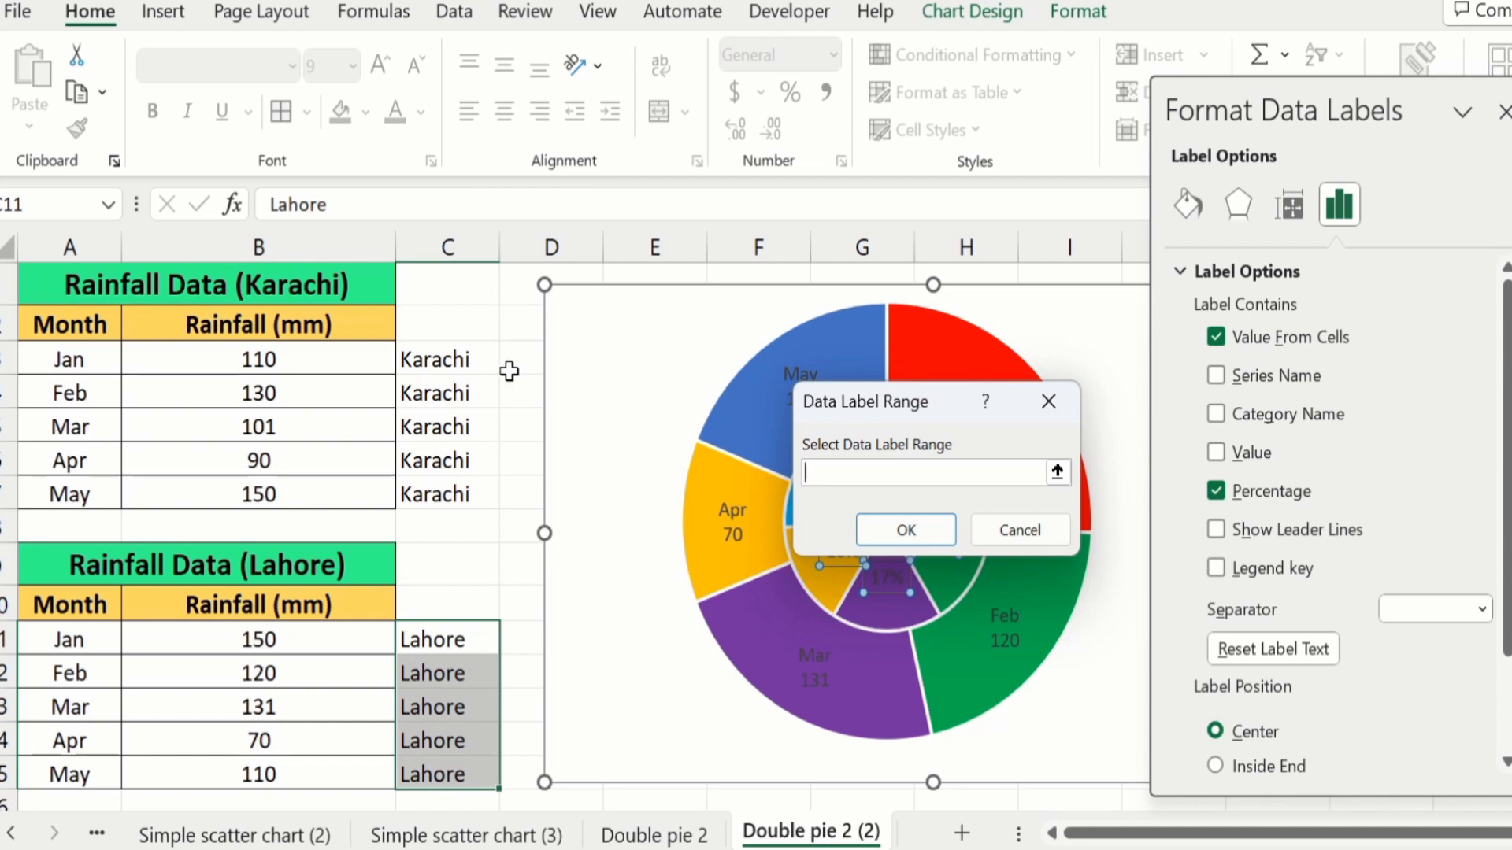
left_click(430, 365)
left_click_drag(430, 382, 434, 482)
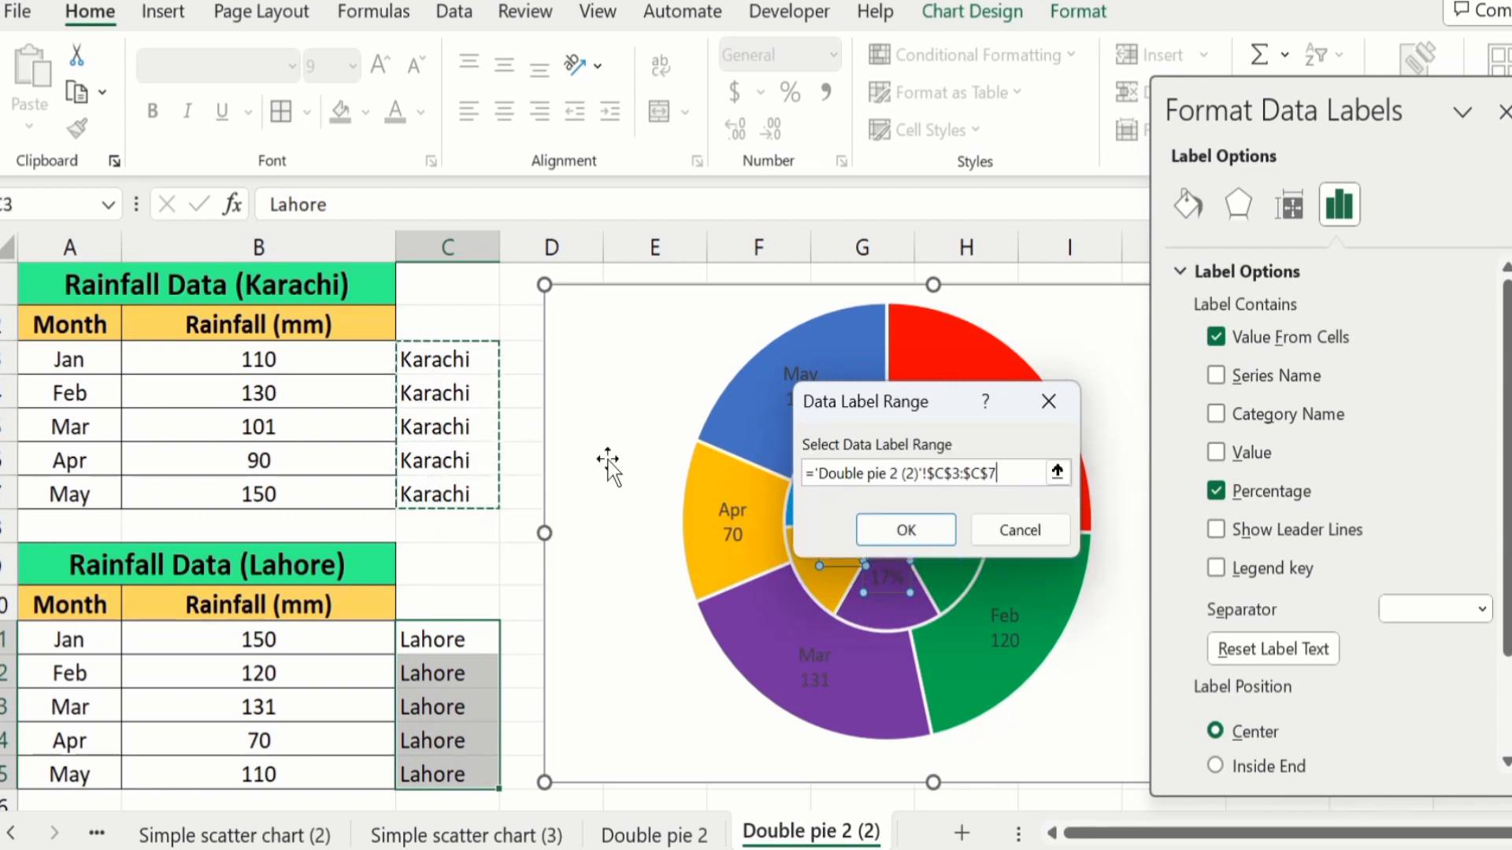
left_click(890, 536)
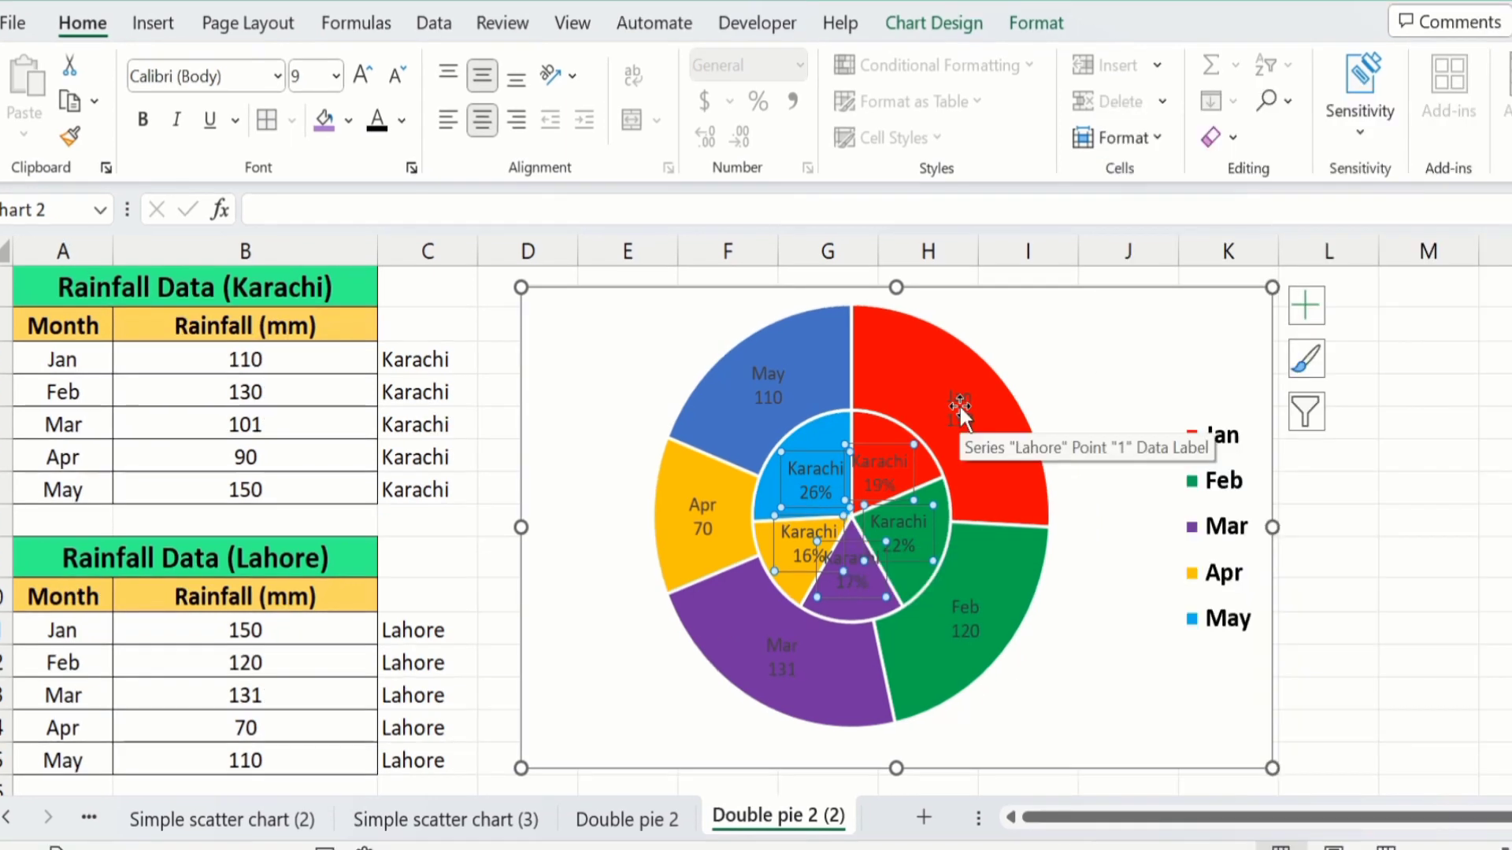
Step: Set the outer Lahore ring's data labels to show only the percentage, without category name, value or leader lines
mouse_move(992, 555)
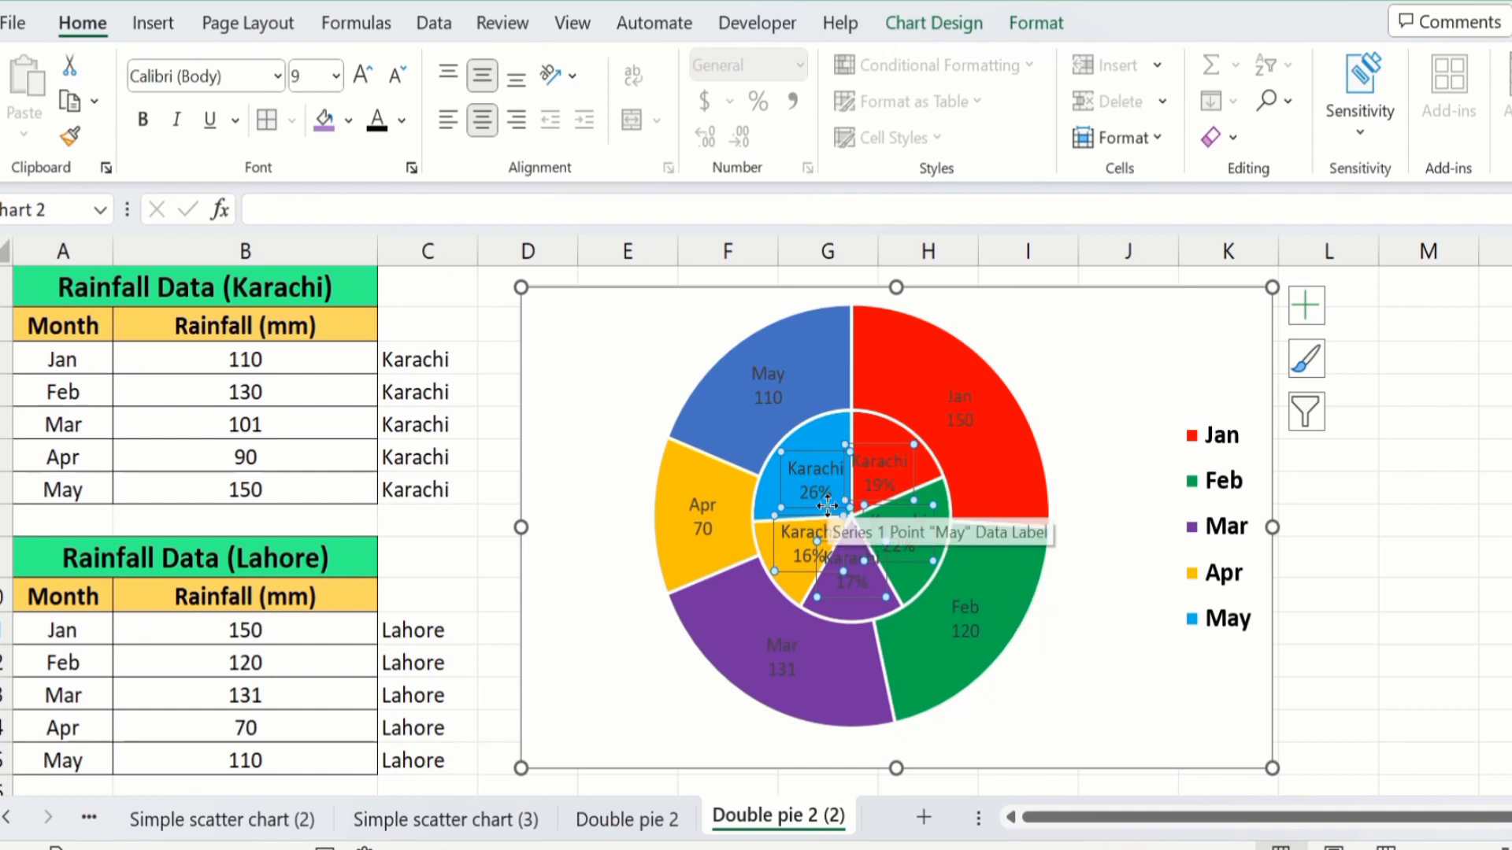
left_click(763, 378)
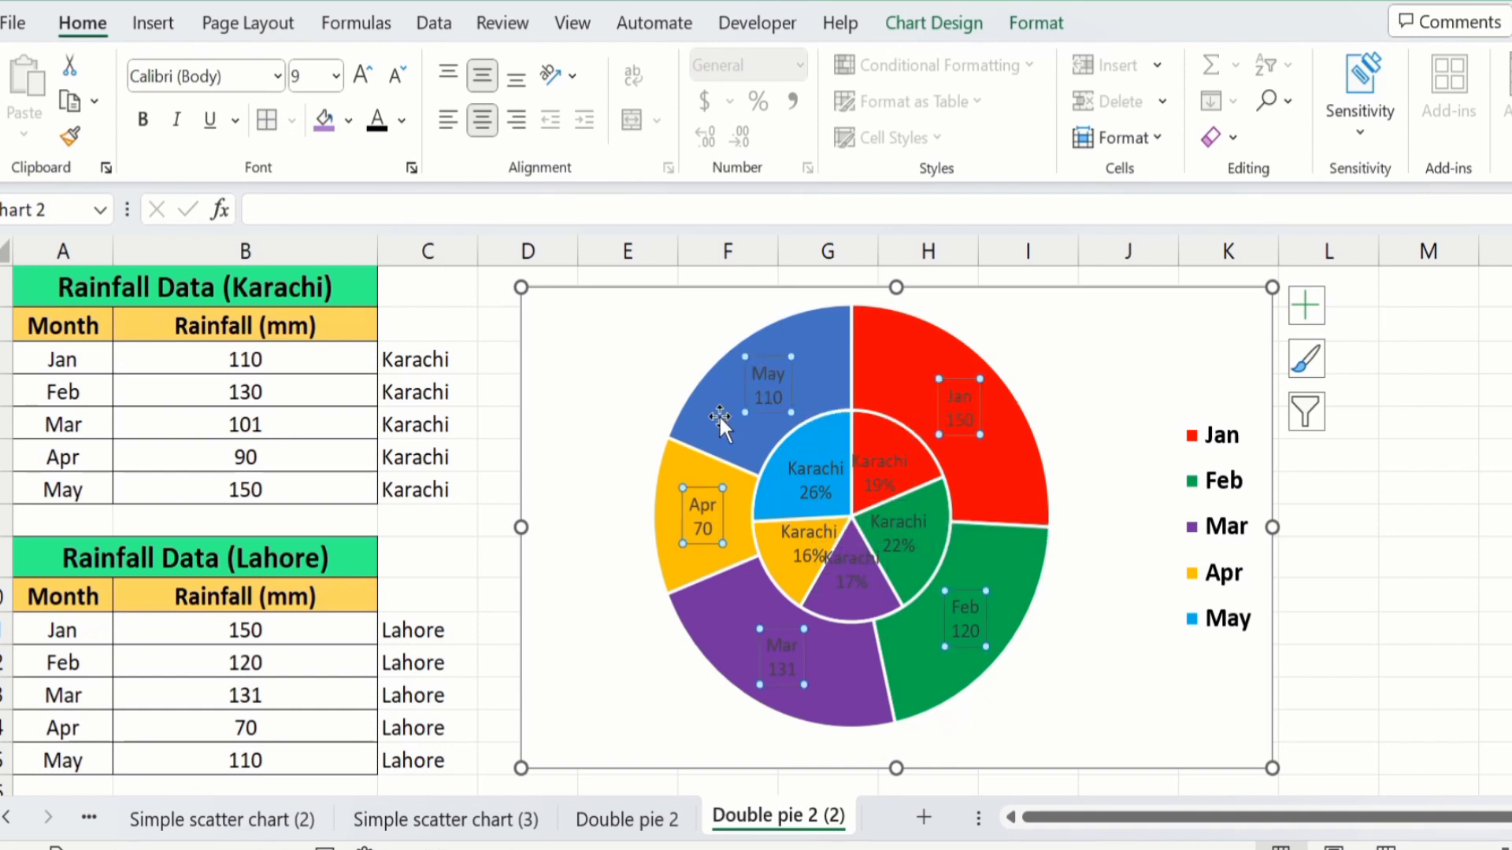
right_click(768, 381)
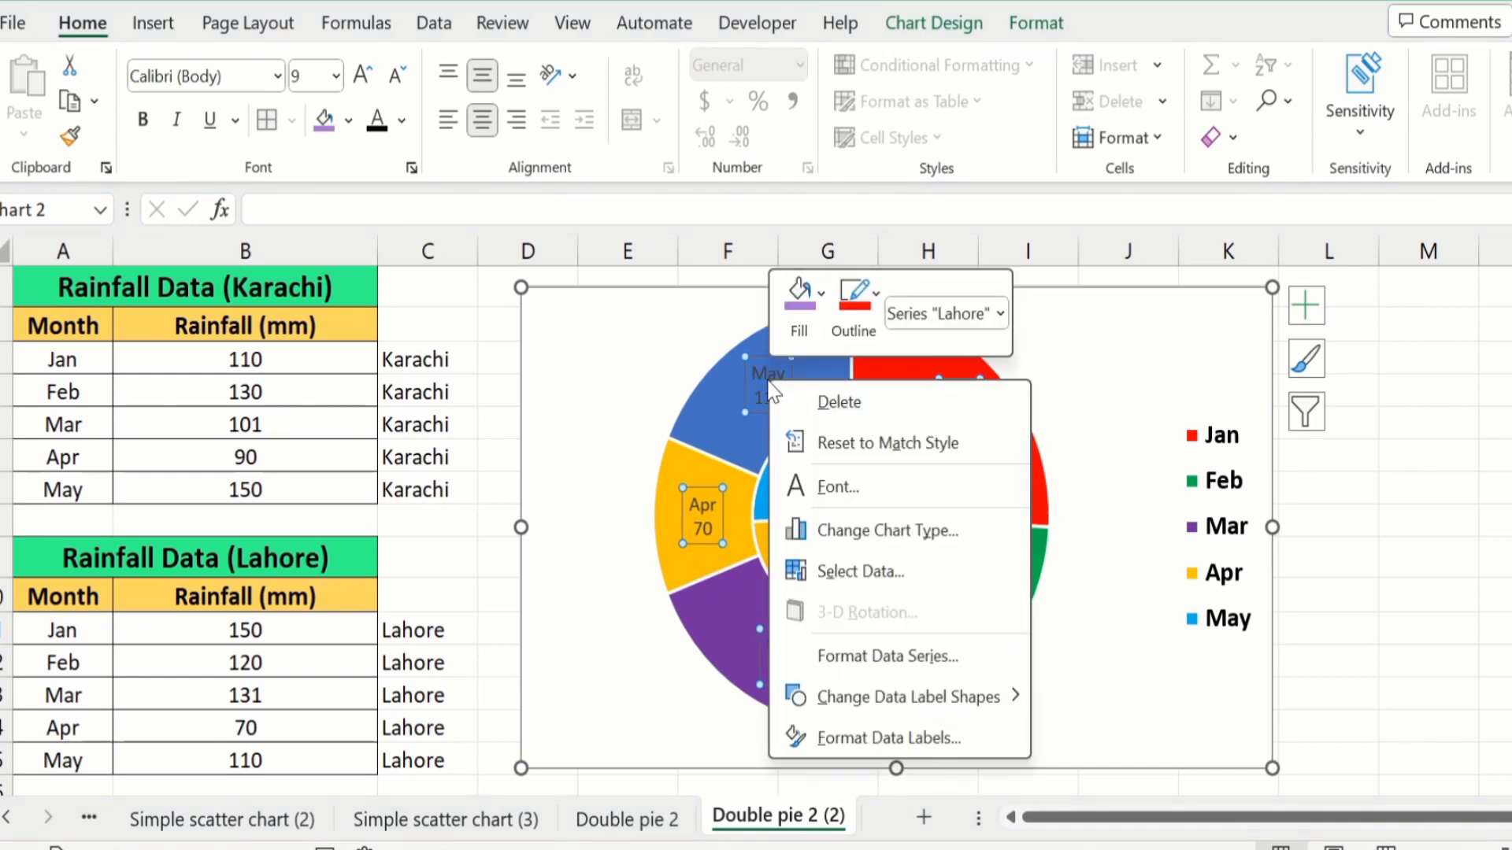
left_click(862, 736)
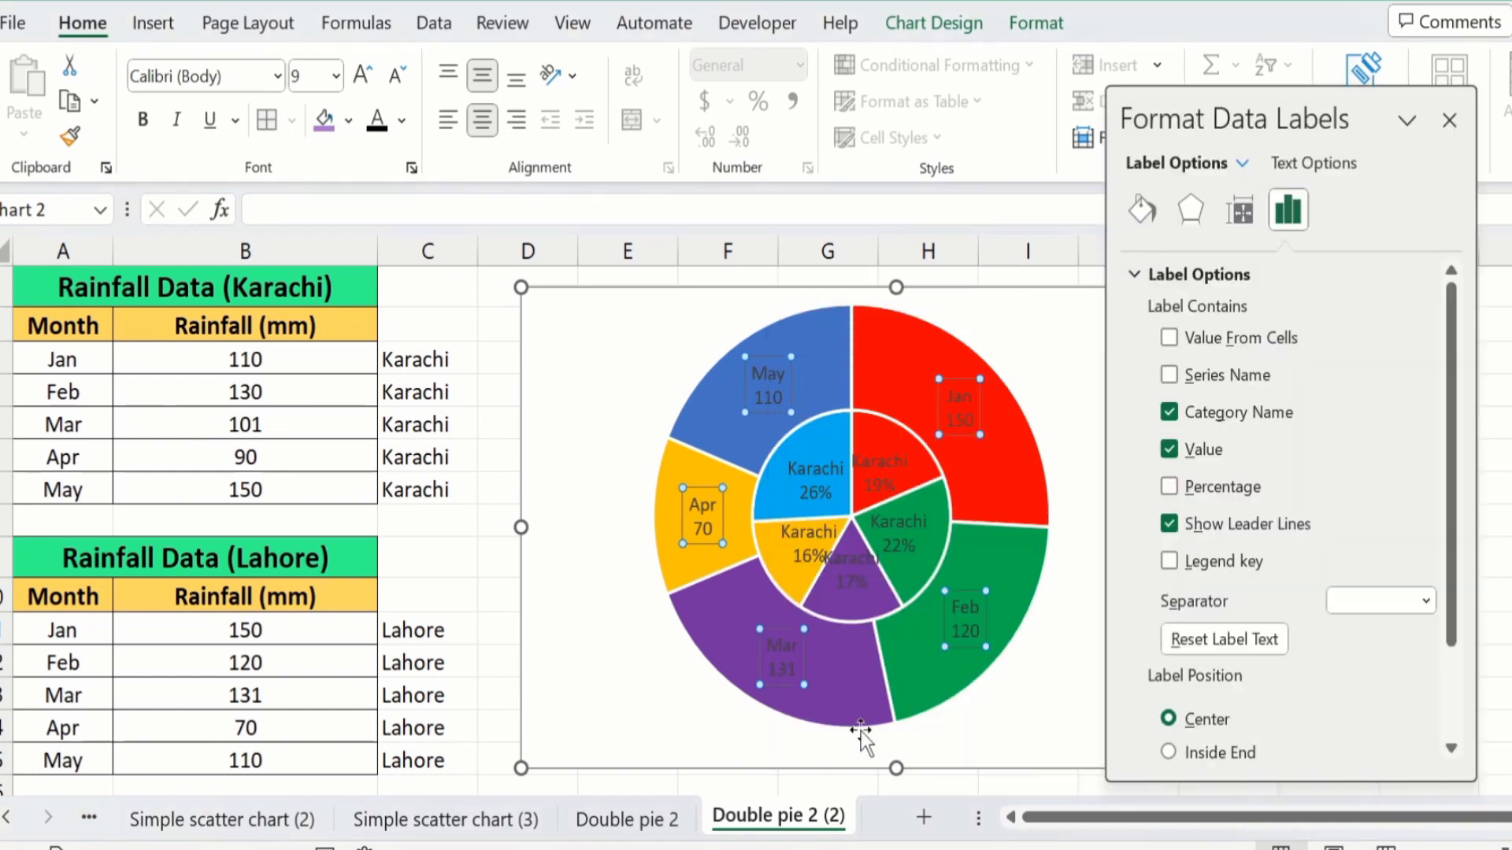
left_click(1169, 485)
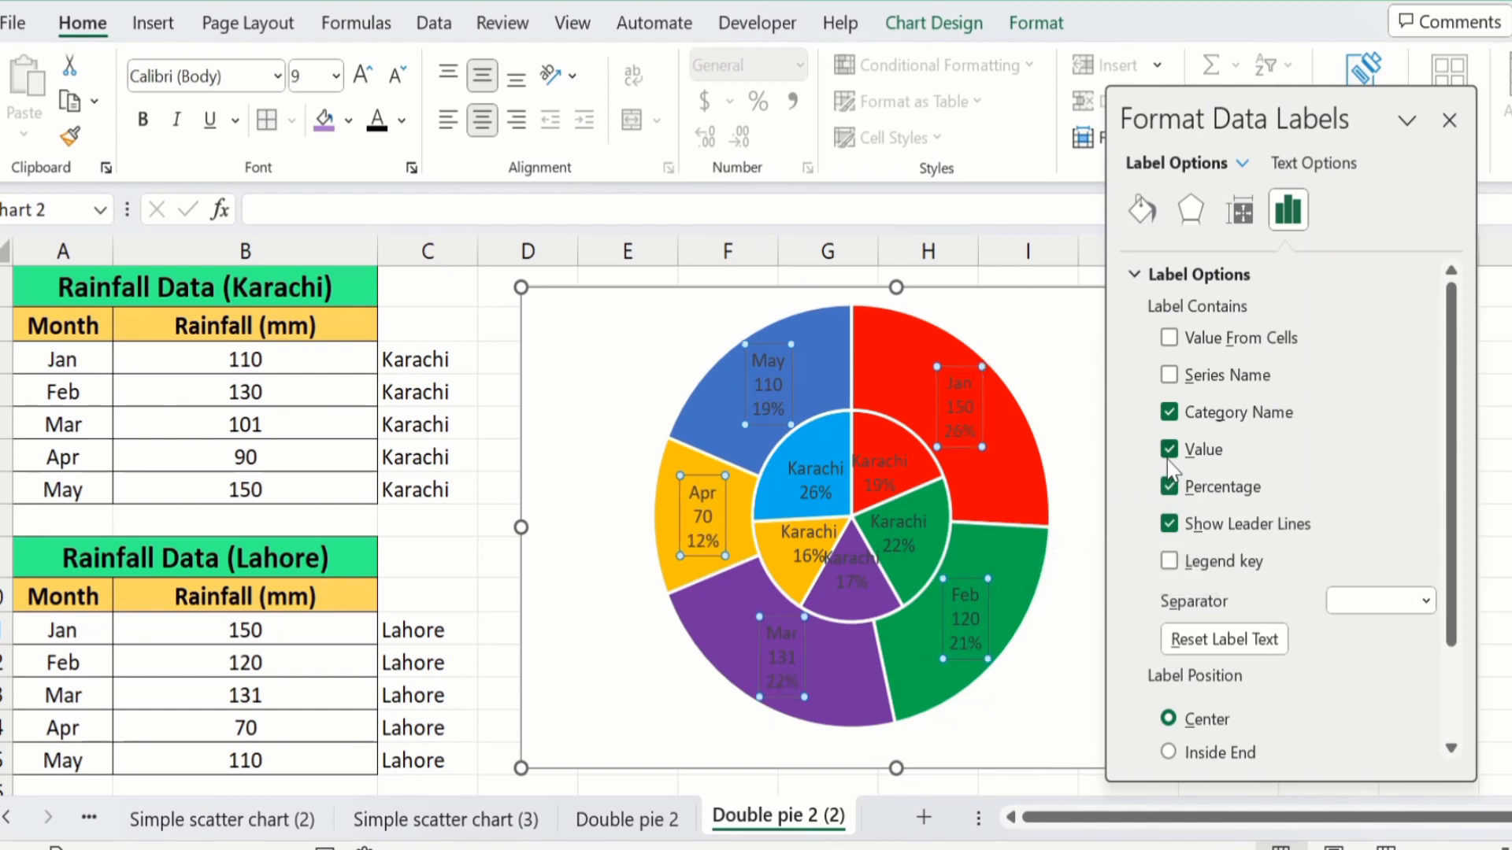
left_click(1170, 450)
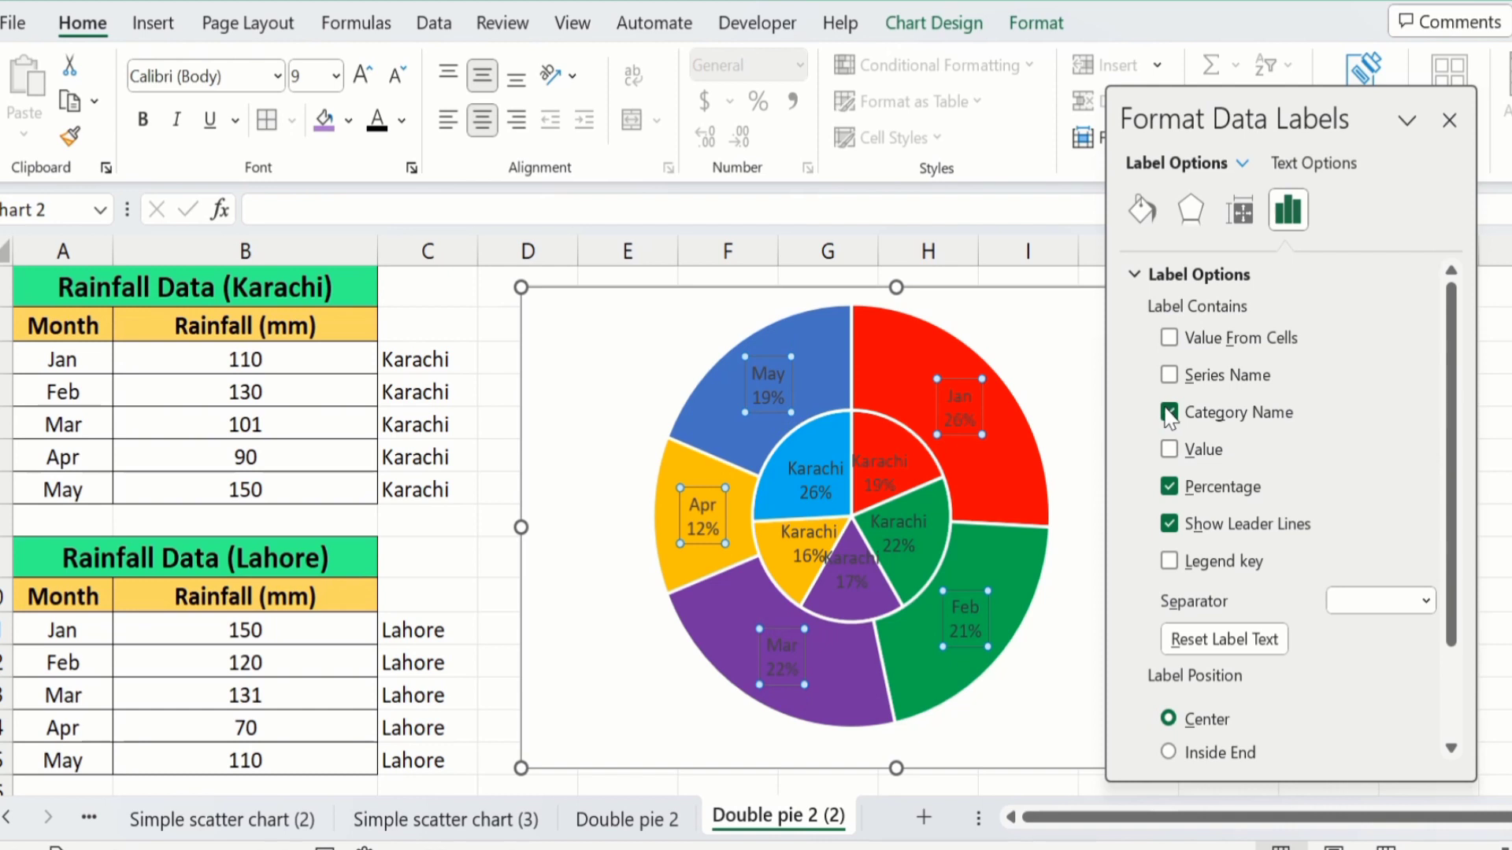
left_click(1169, 412)
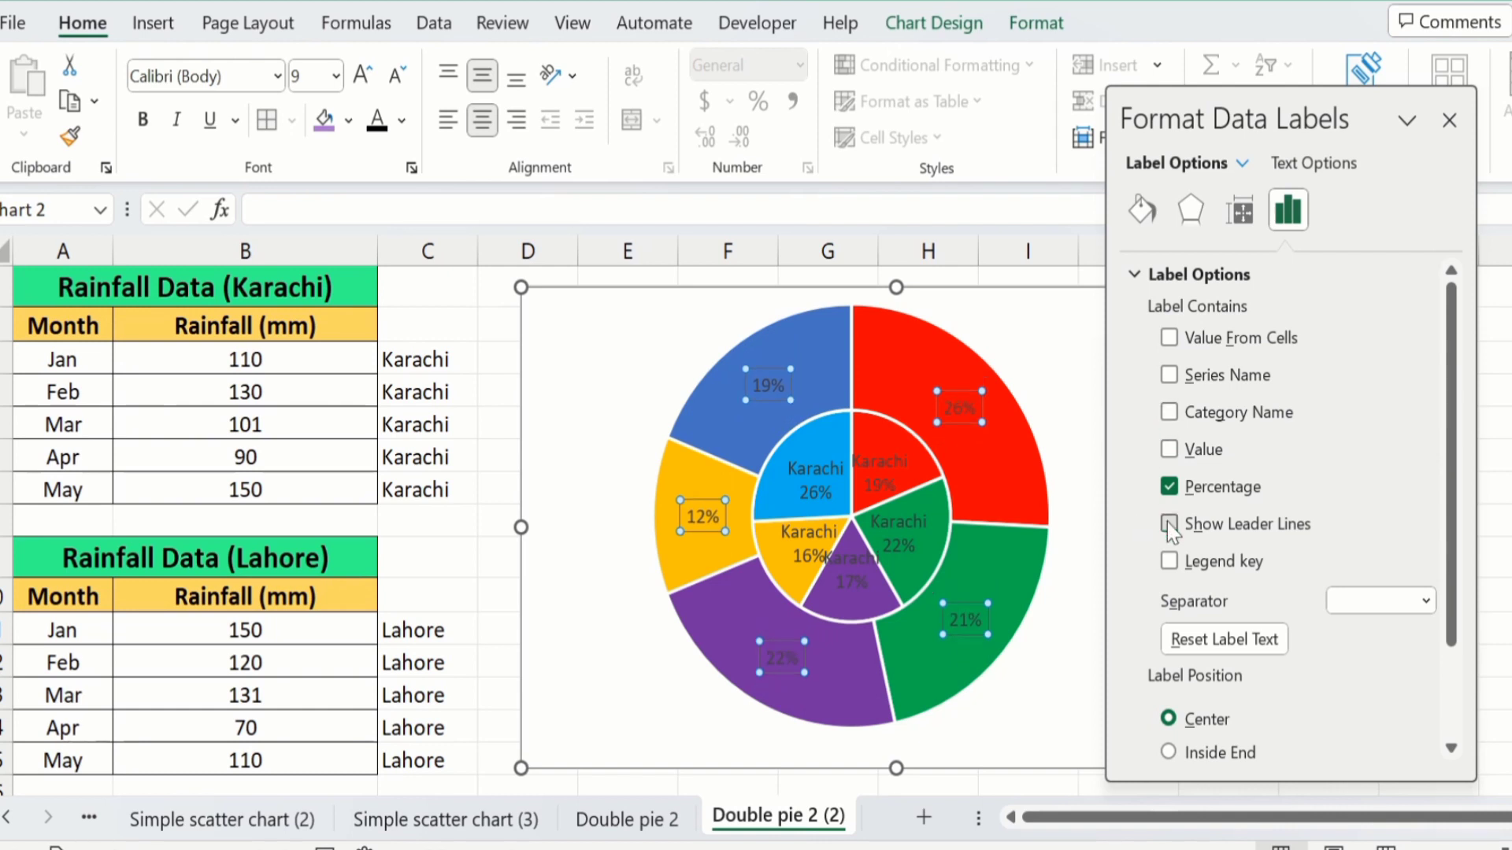
Step: Add the city names from cells C11:C15 to the outer ring's data labels, then deselect the chart
left_click(1169, 338)
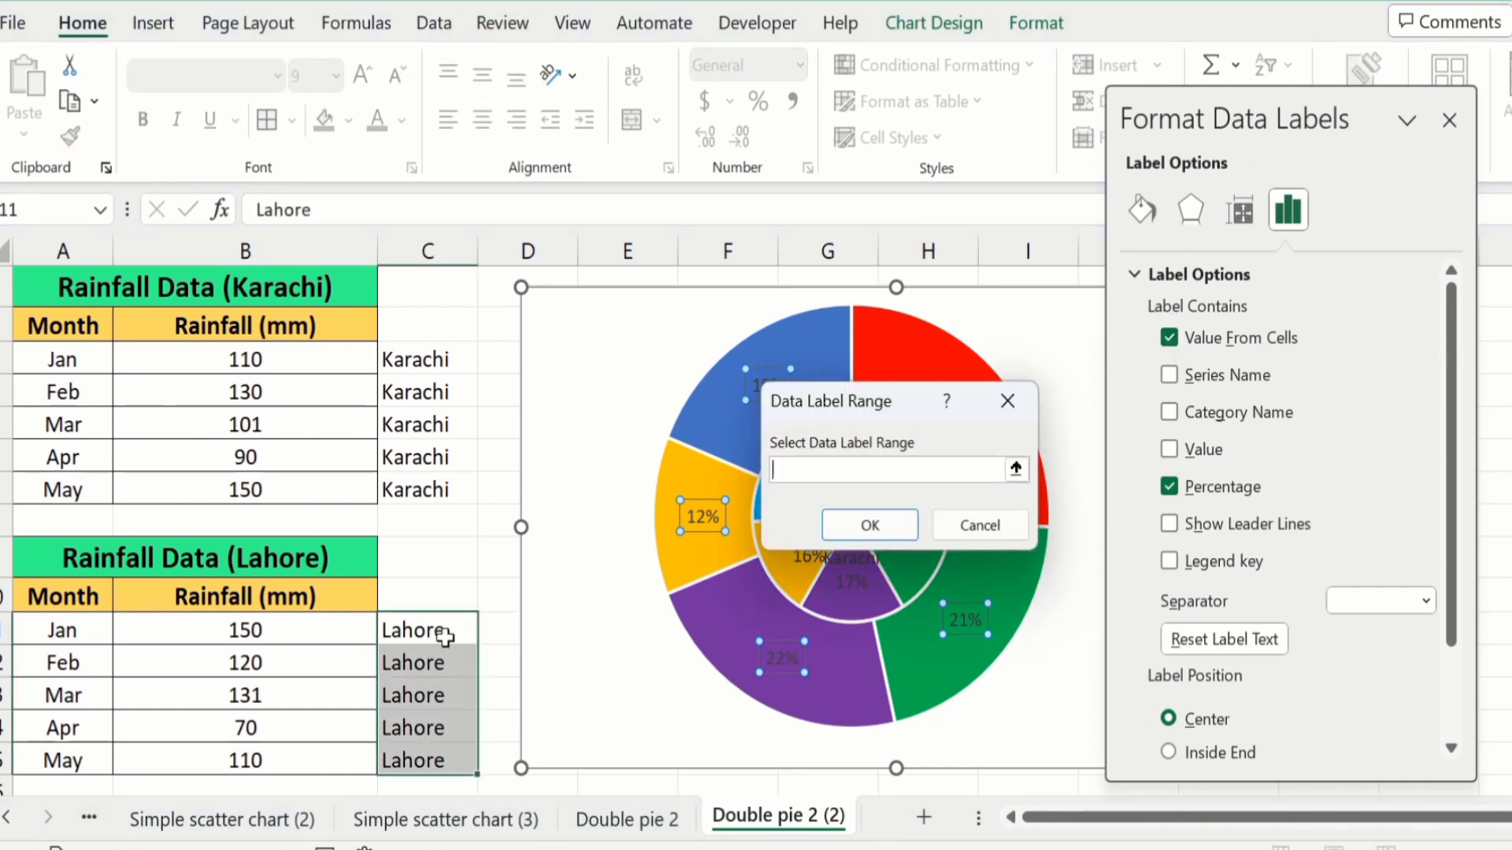
left_click_drag(439, 635, 440, 761)
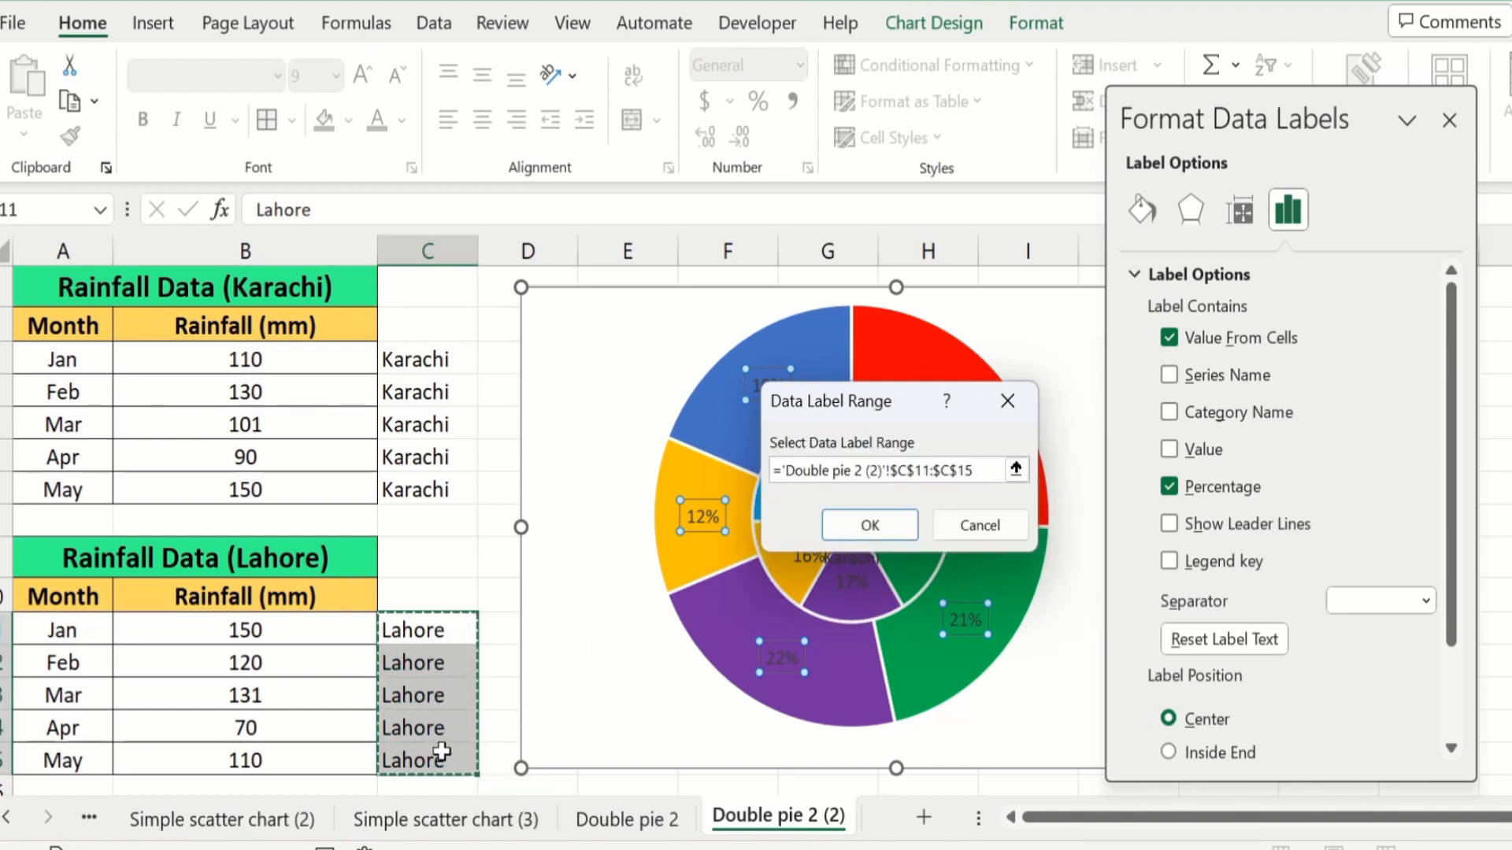
left_click(857, 521)
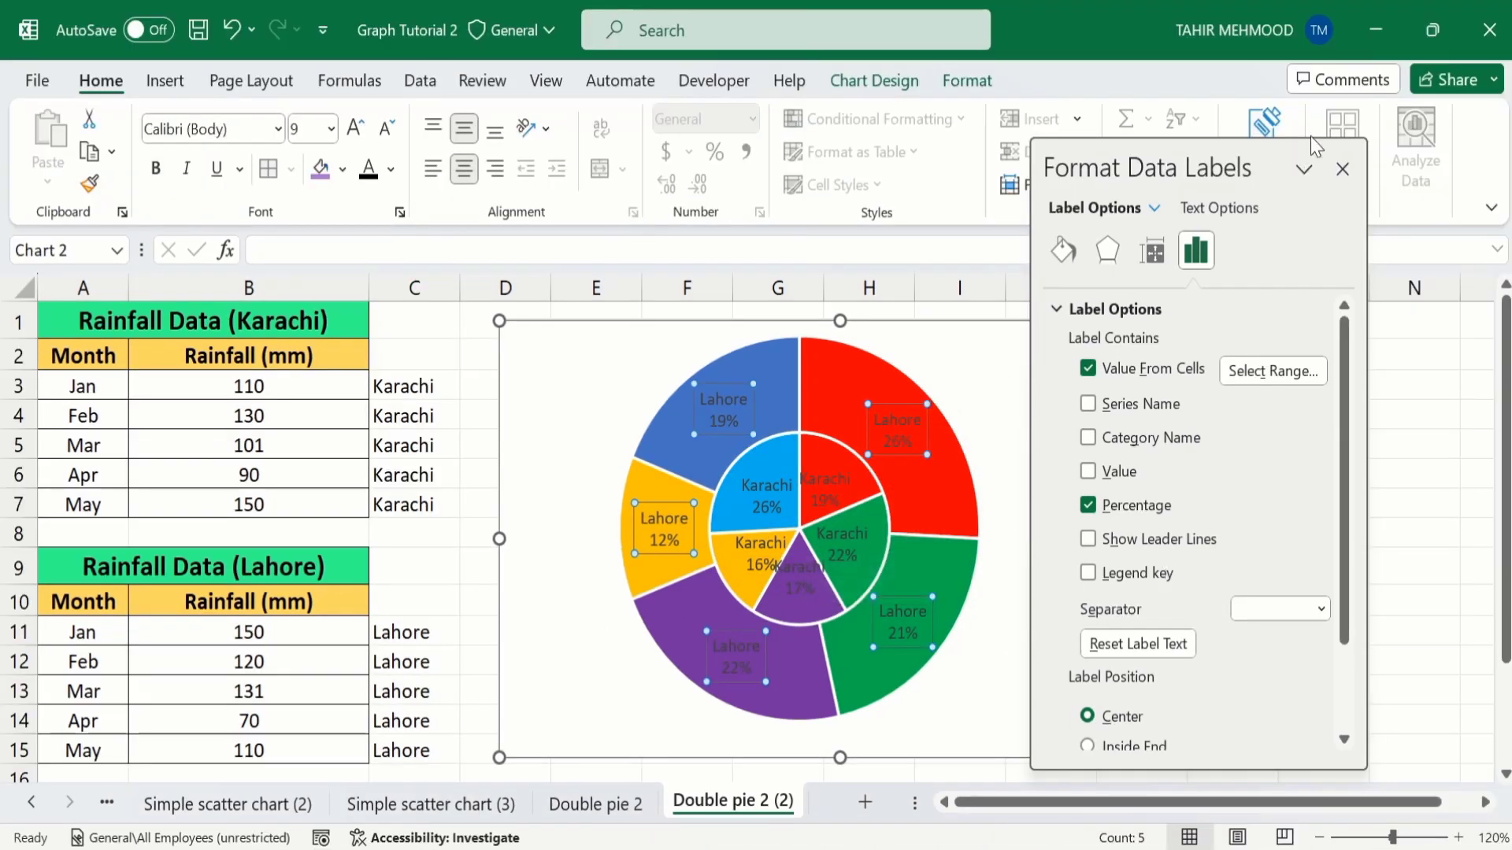
left_click(1343, 170)
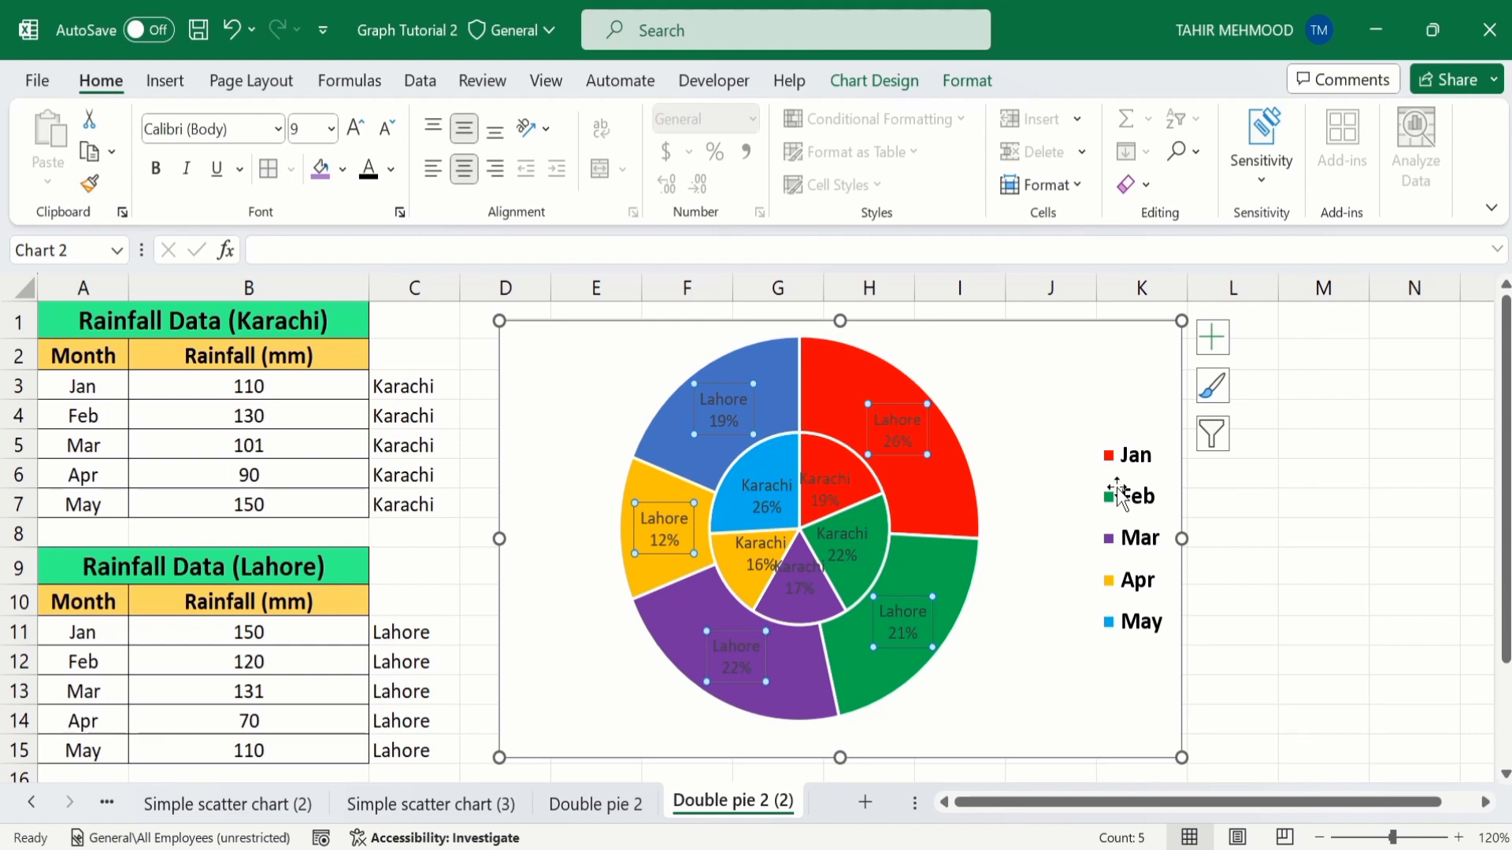
mouse_move(939, 490)
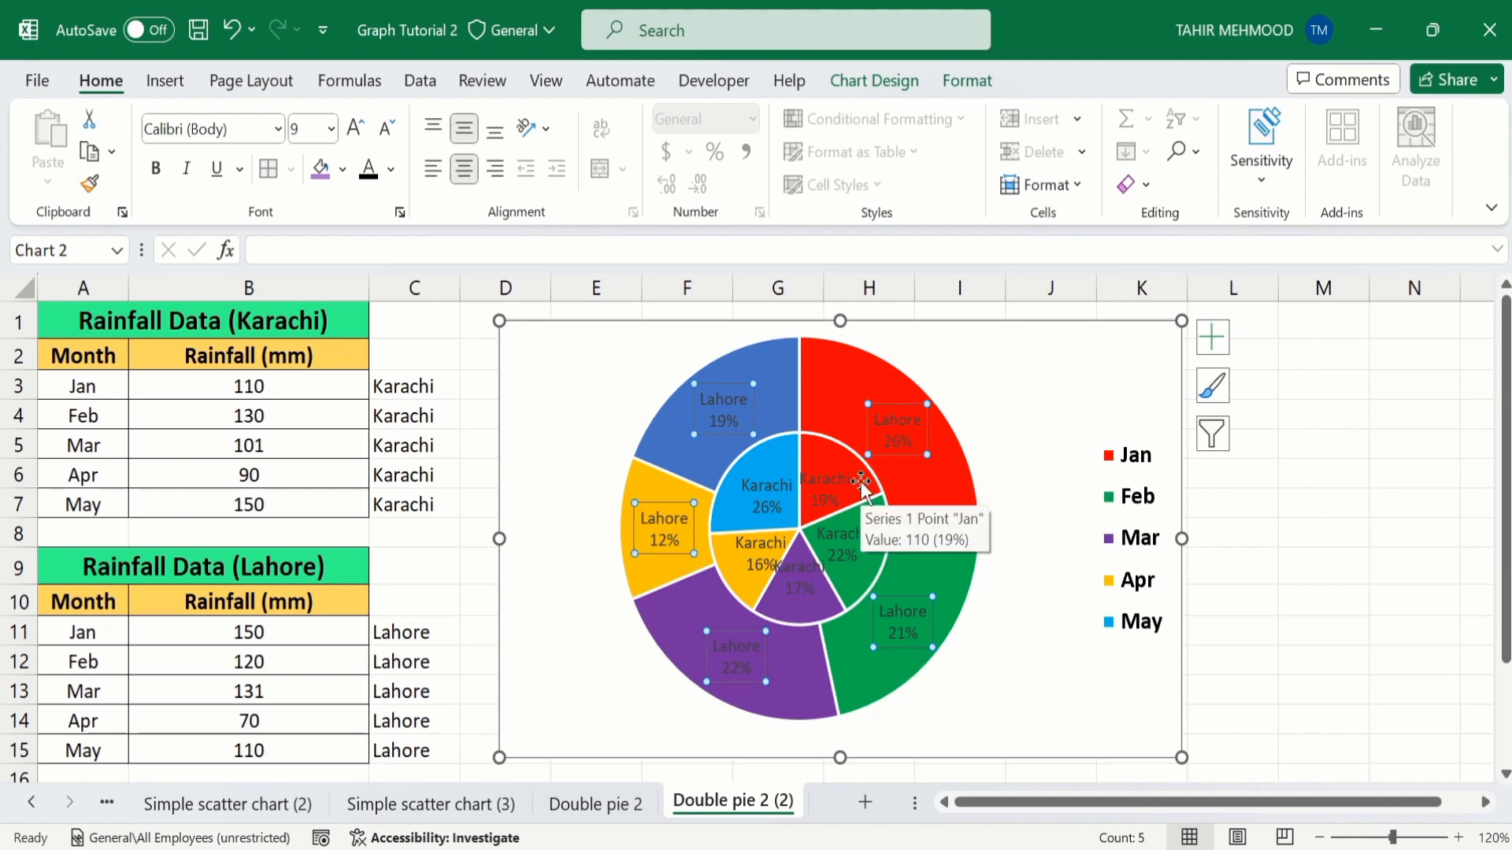
left_click(1281, 505)
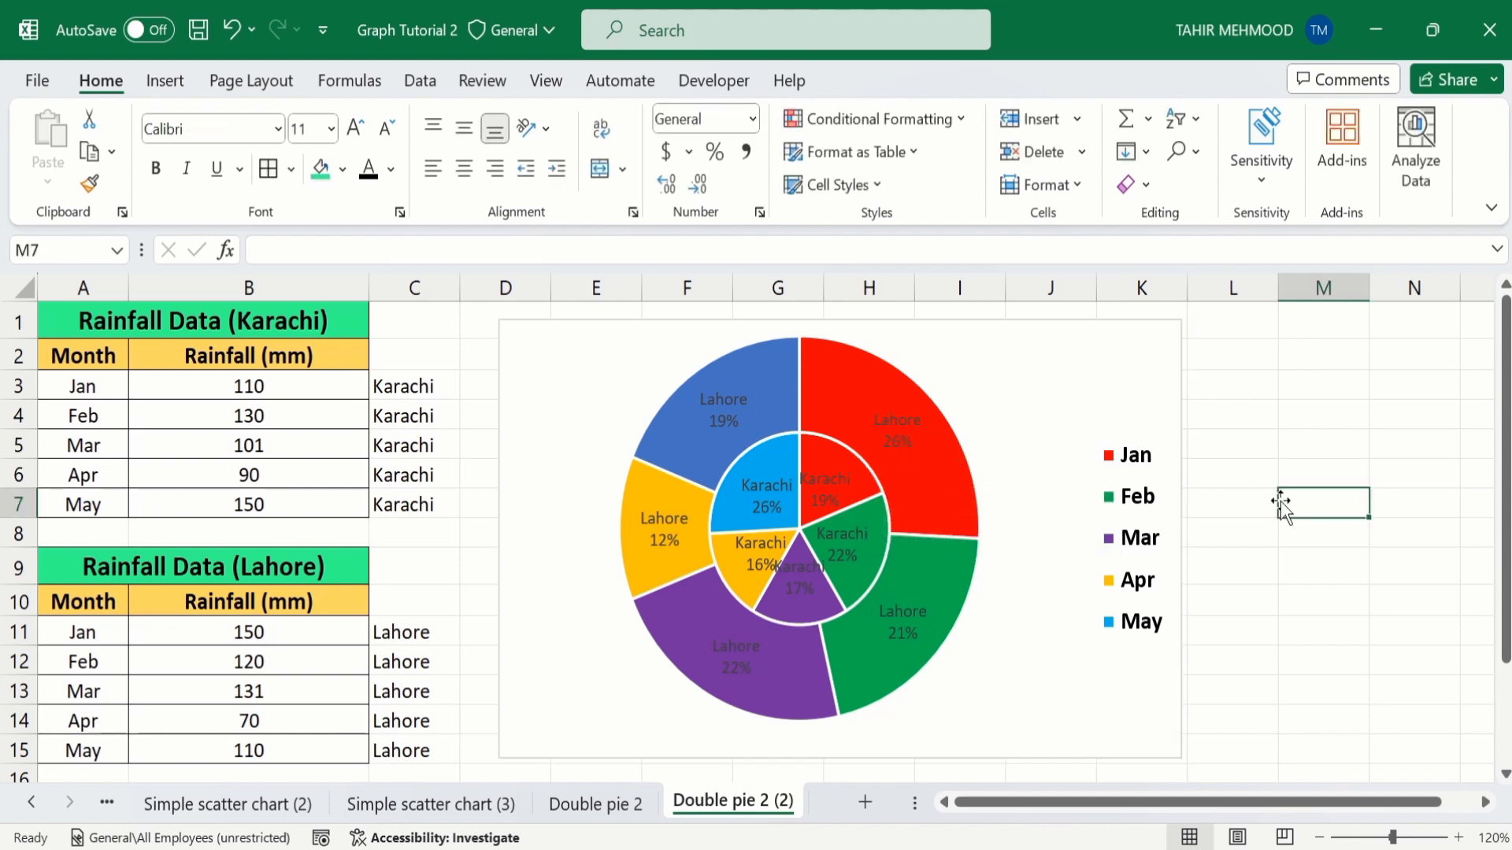
Step: Format the outer Lahore ring's data labels as bold black text
left_click(894, 425)
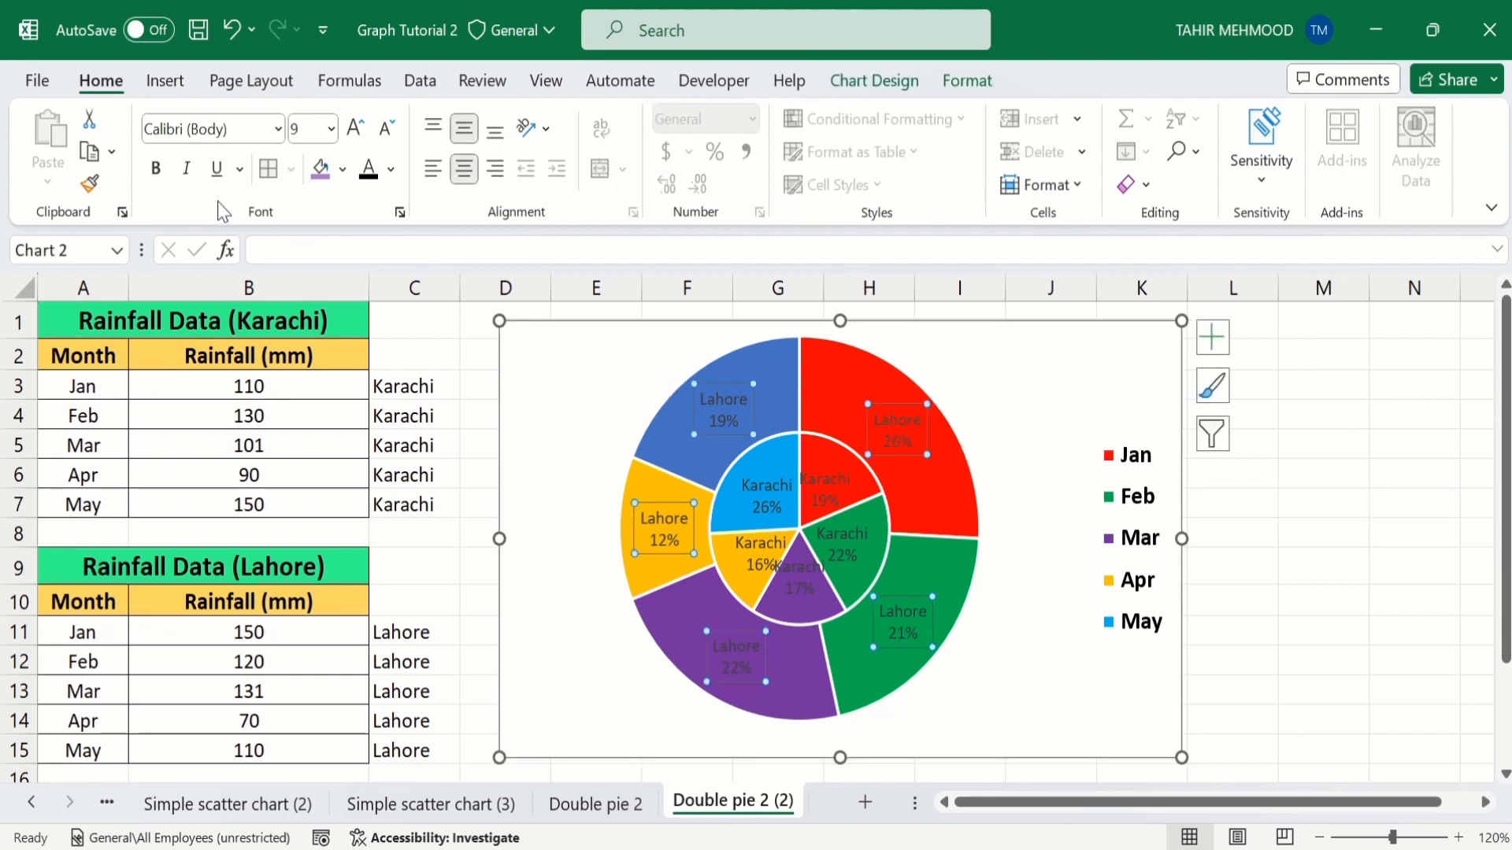
left_click(156, 169)
left_click(392, 172)
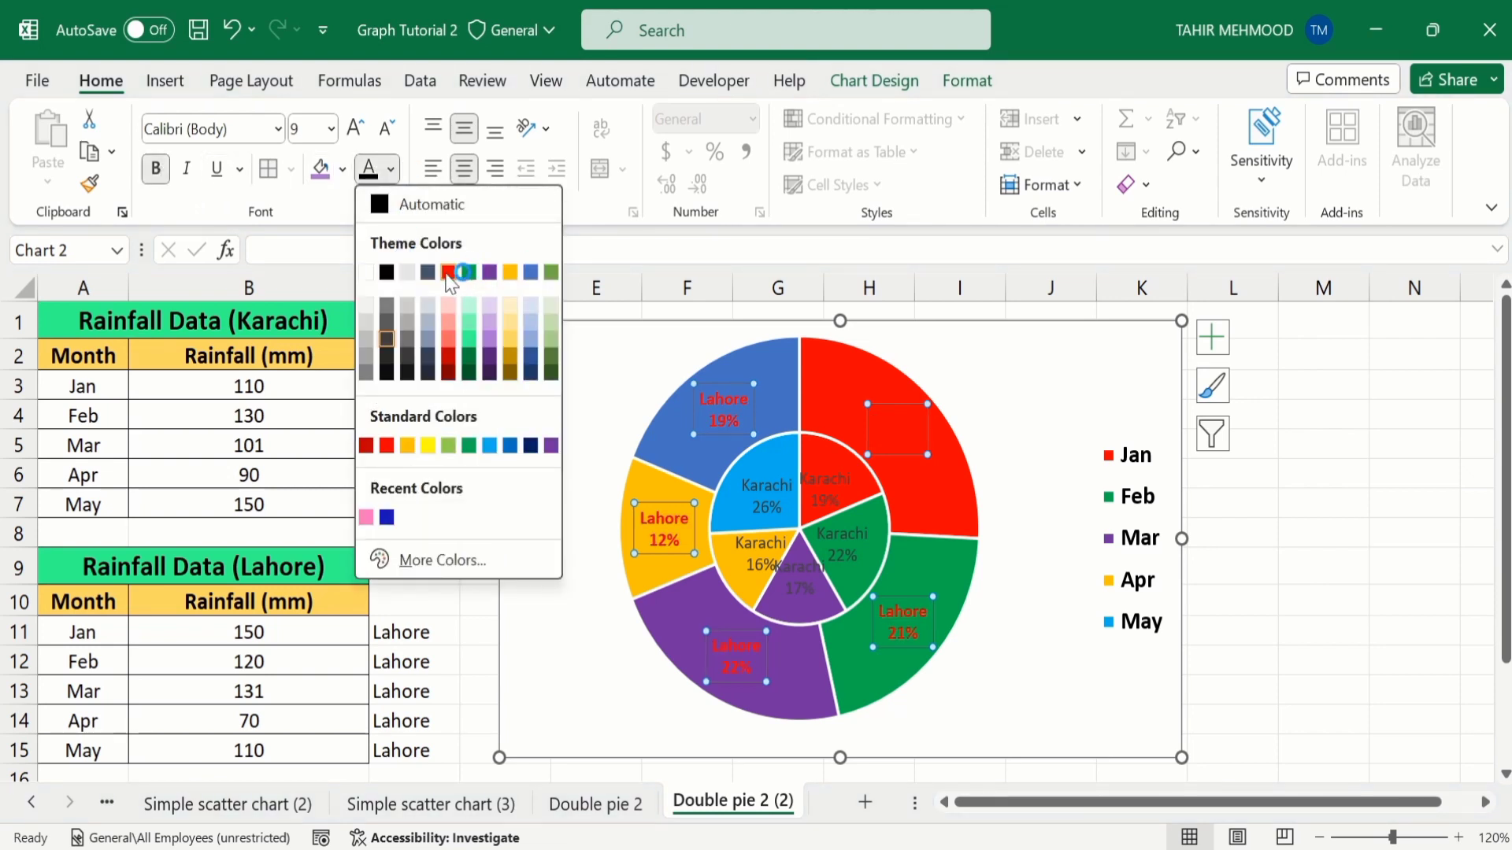
left_click(449, 271)
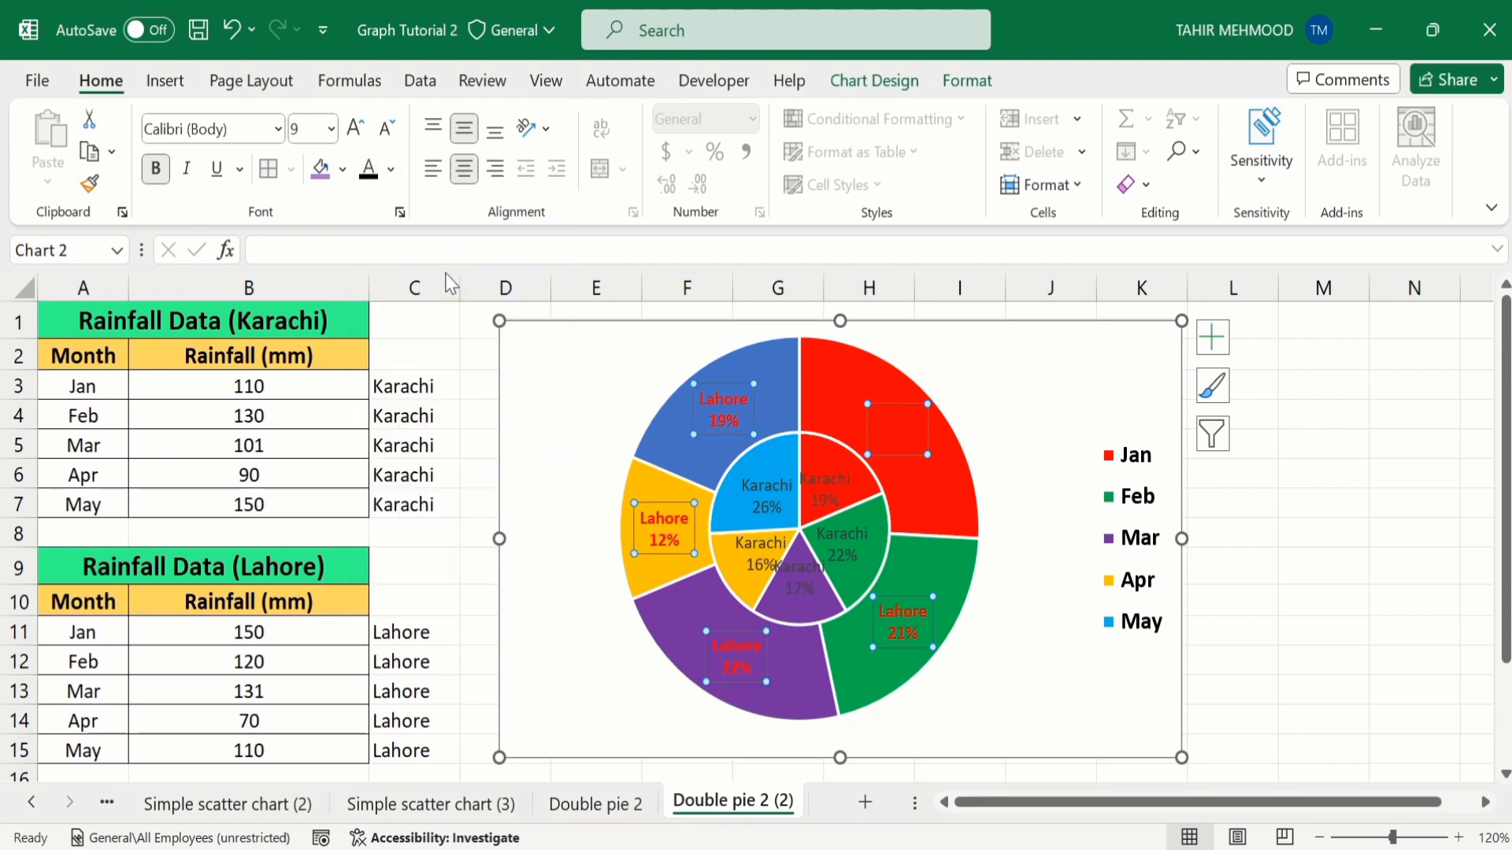
left_click(391, 170)
left_click(387, 273)
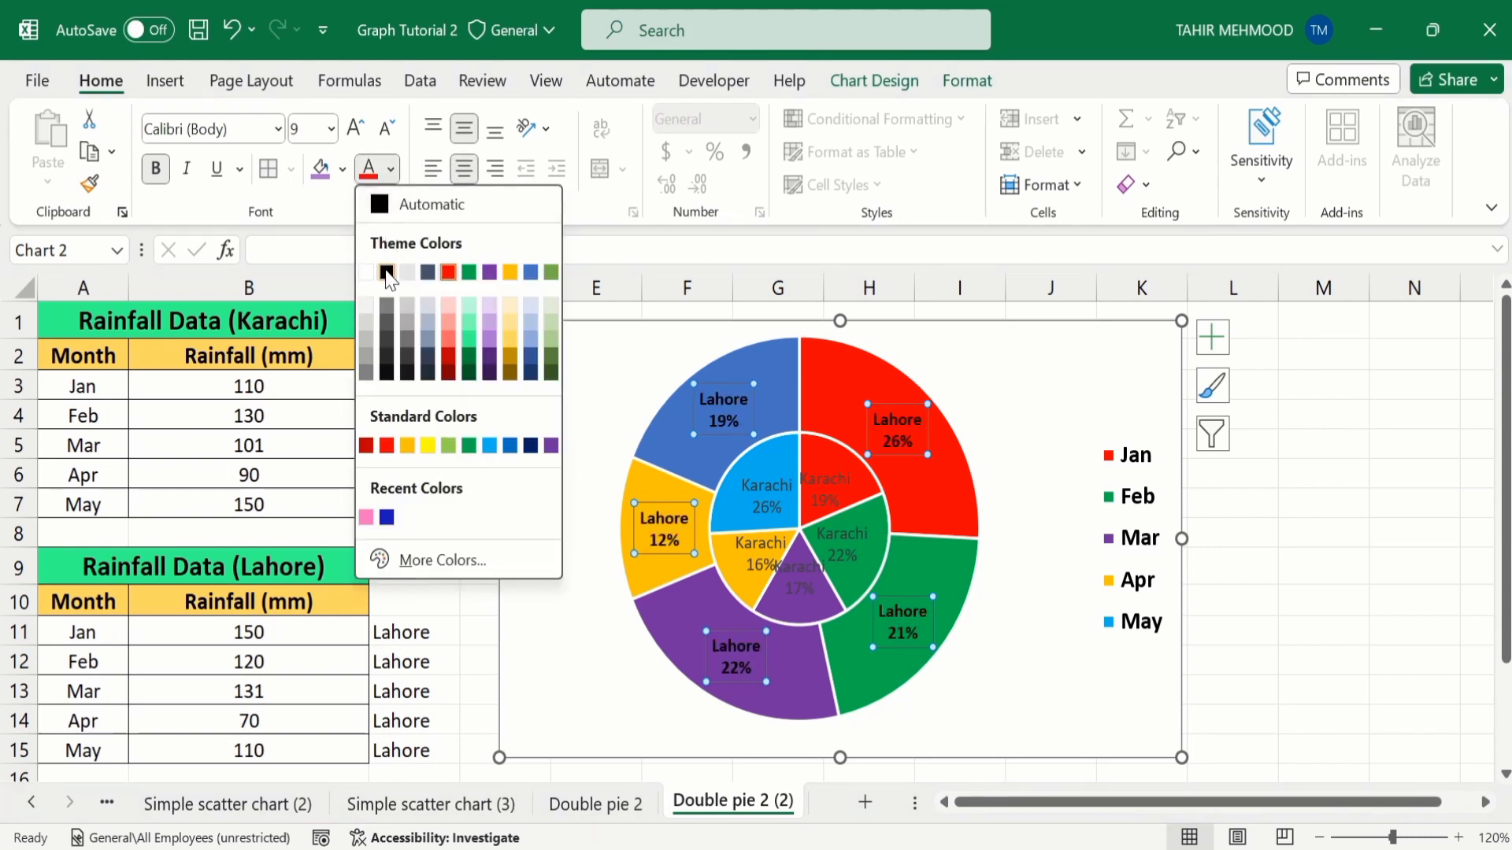